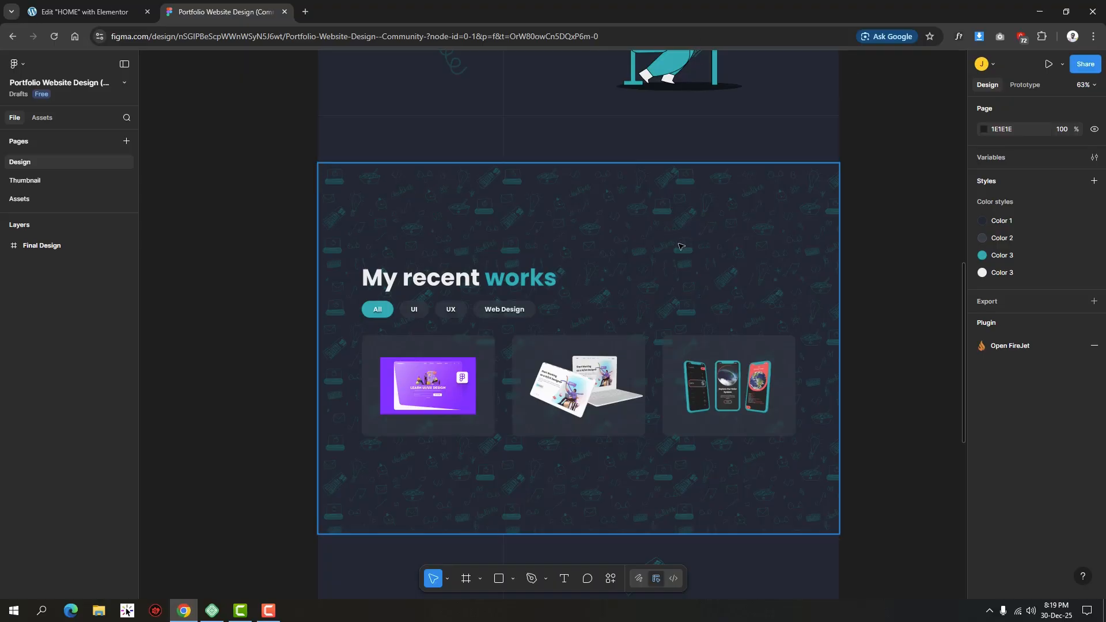
Copy the "My recent works" heading text from the projects section of the Figma design.
key(ctrl+shift+Tab)
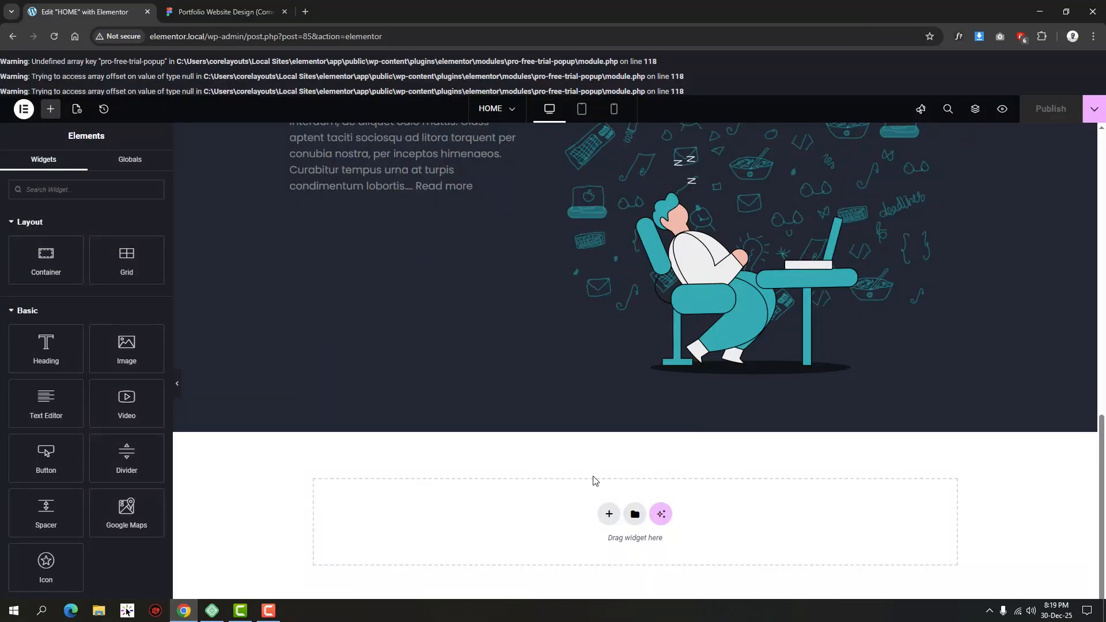
key(ctrl+Tab)
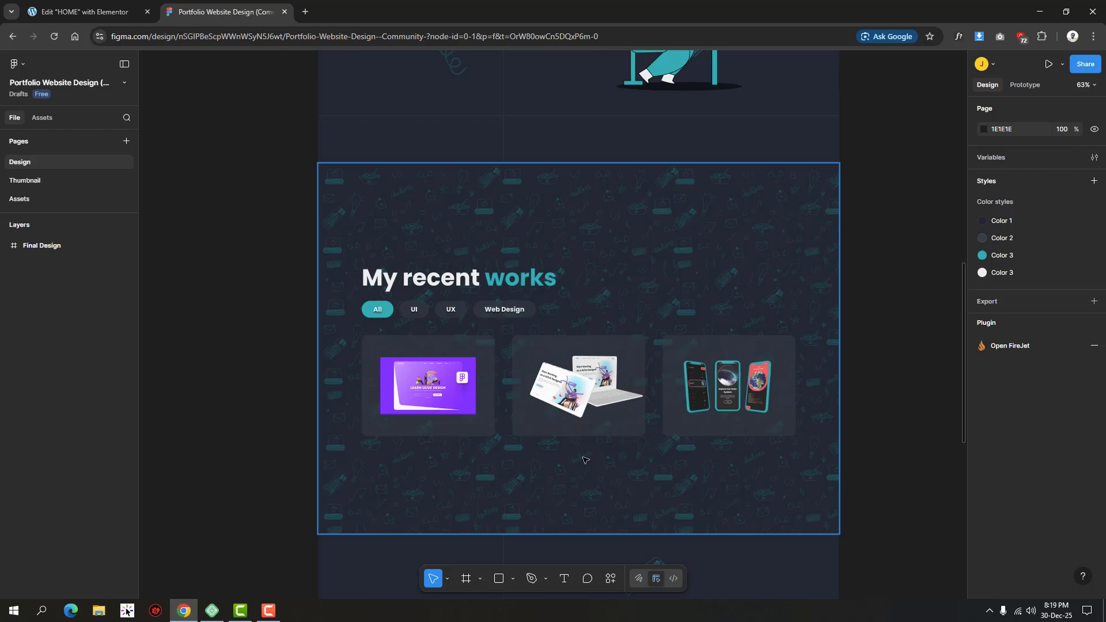
ctrl+click(461, 354)
click(677, 380)
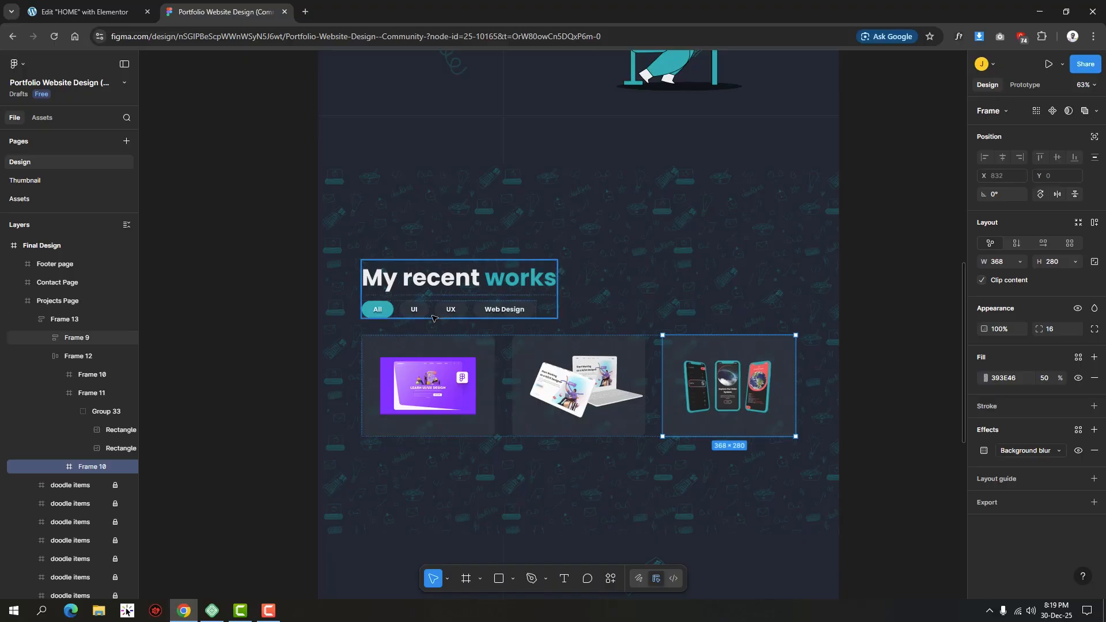
click(426, 283)
double_click(433, 279)
key(ctrl+c)
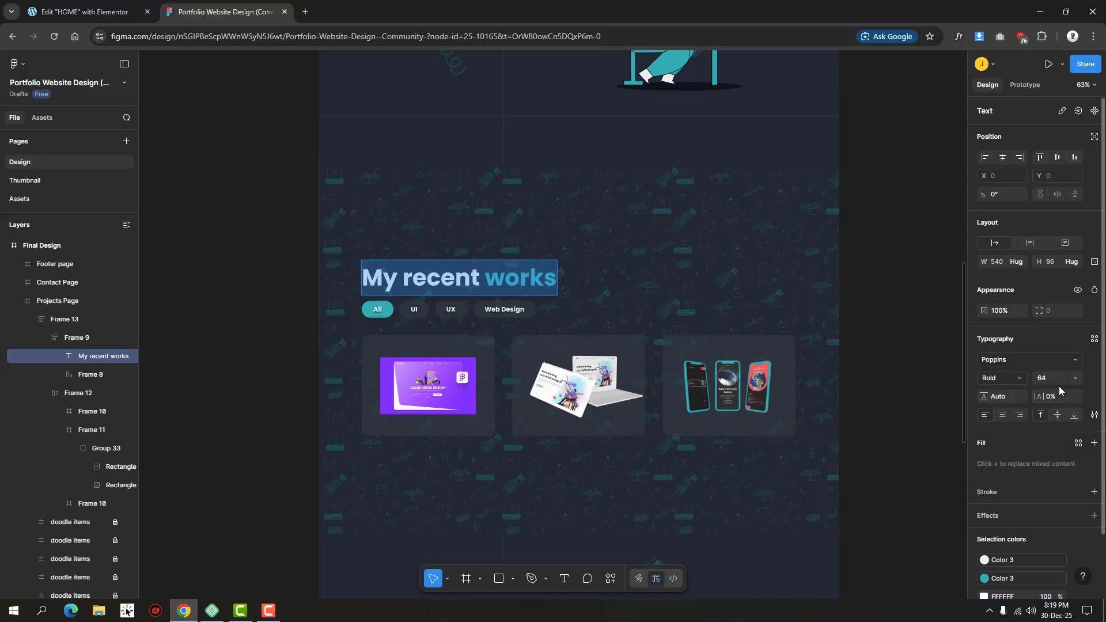
Switch to the Elementor page editor and add a single-column Flexbox container below the last section.
click(82, 5)
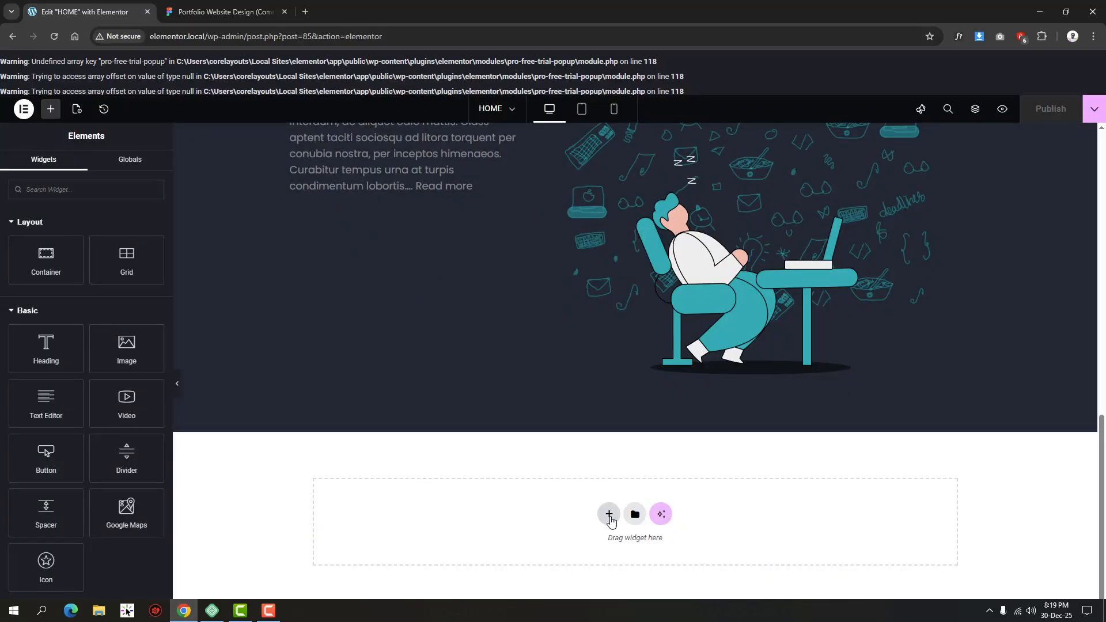
click(609, 514)
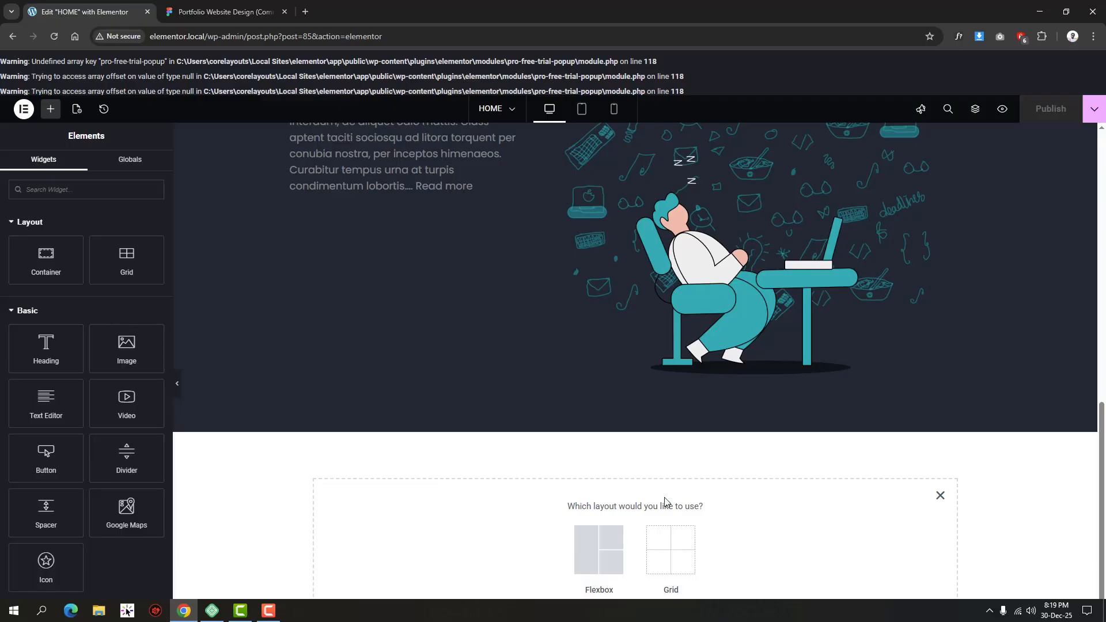
click(599, 502)
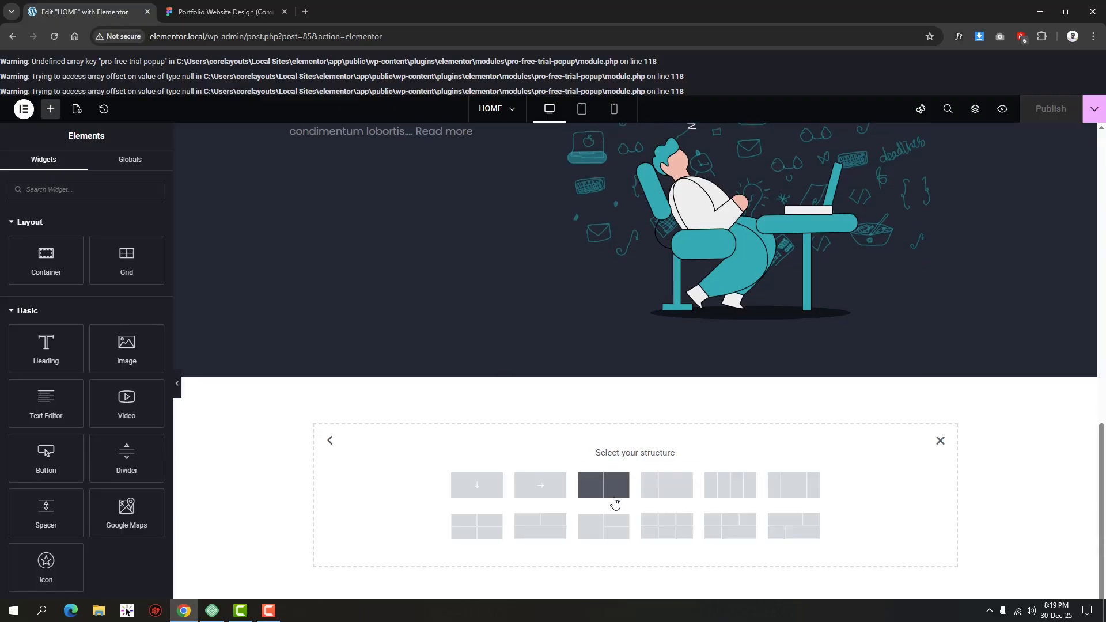
click(477, 489)
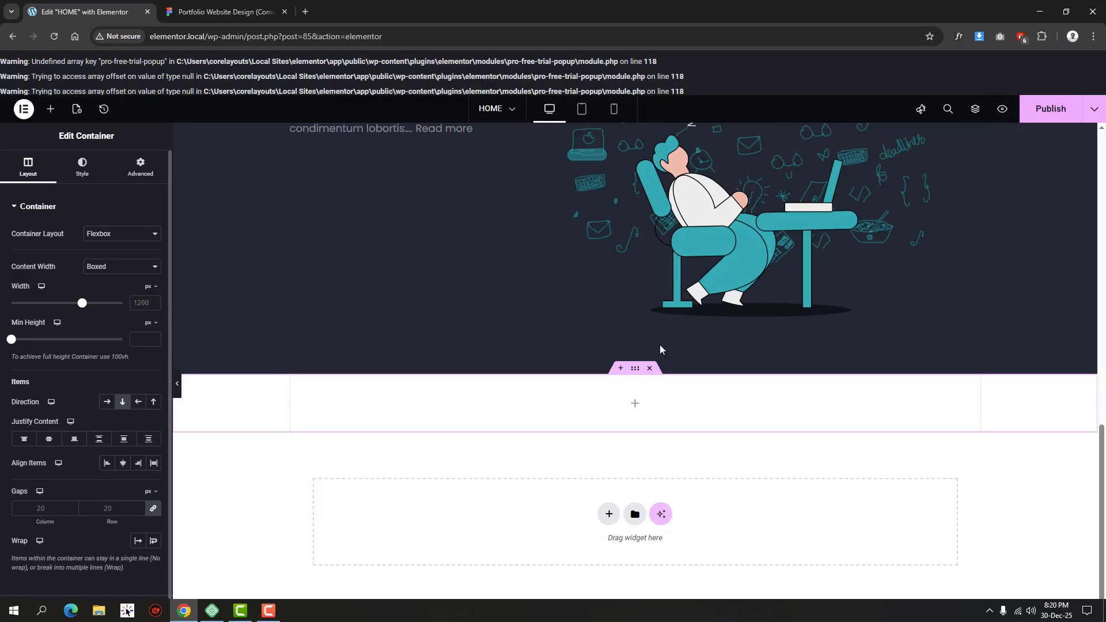
Add a Heading widget inside the new container and replace its title with the copied text "My recent works".
click(635, 409)
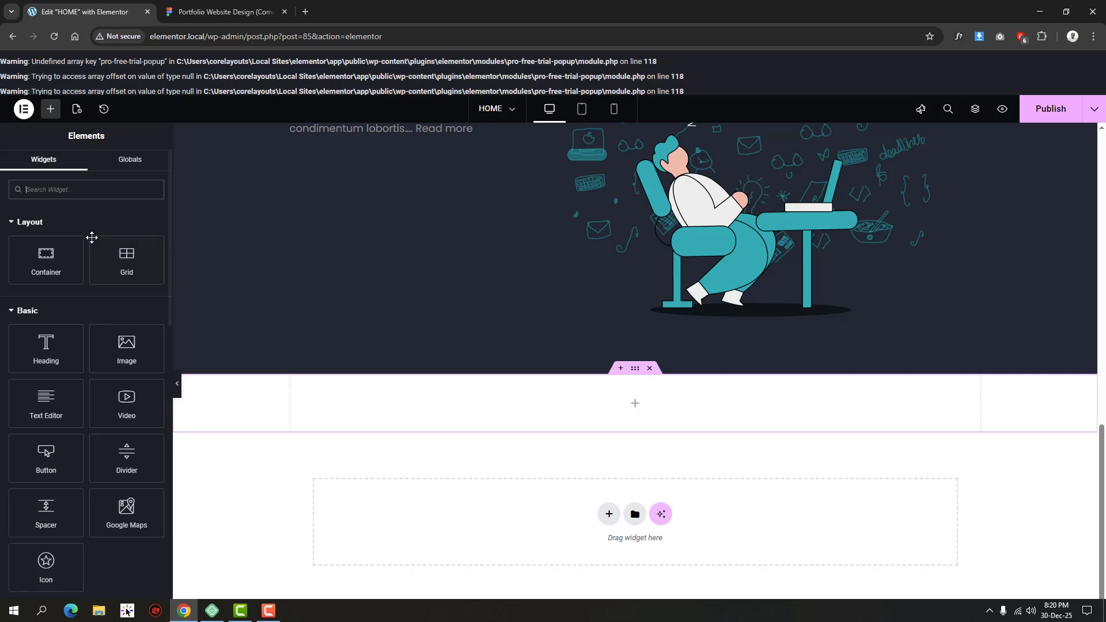
drag(76, 364, 624, 407)
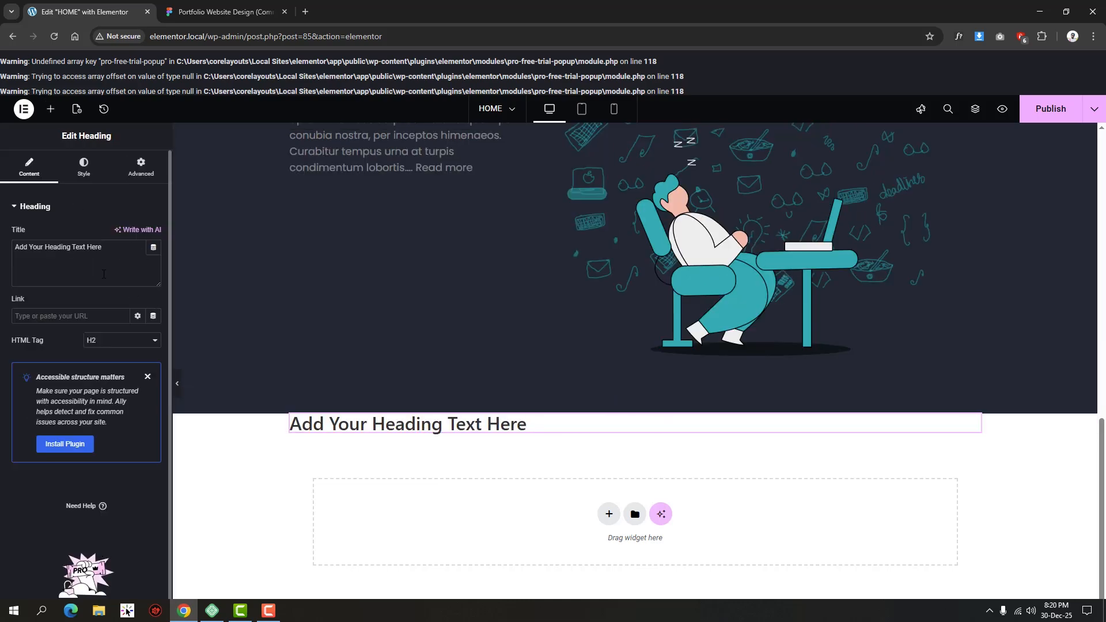
triple_click(75, 249)
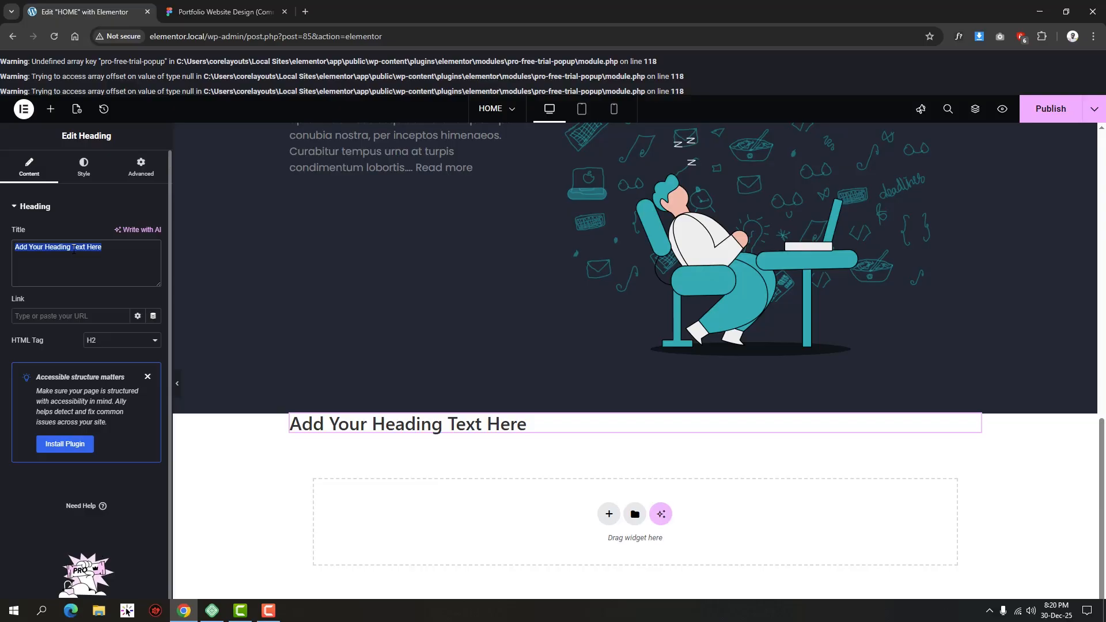
key(ctrl+v)
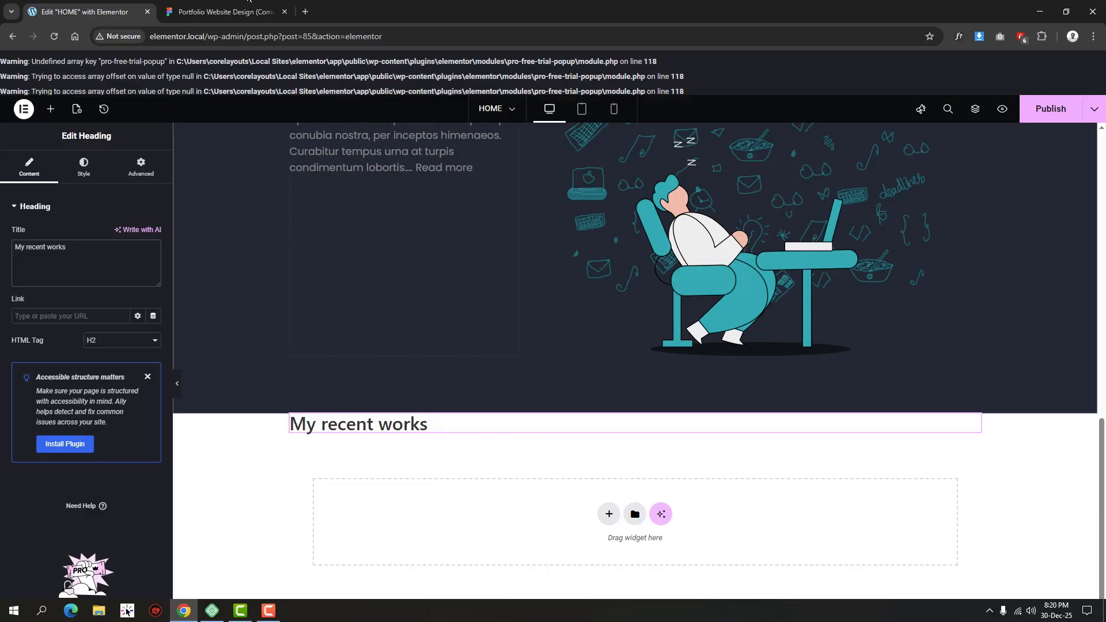
Check the projects section in the Figma design, and give the heading's container in Elementor the classic background image Projects-Page.png.
click(225, 12)
key(Escape)
scroll(496, 233, up, 2)
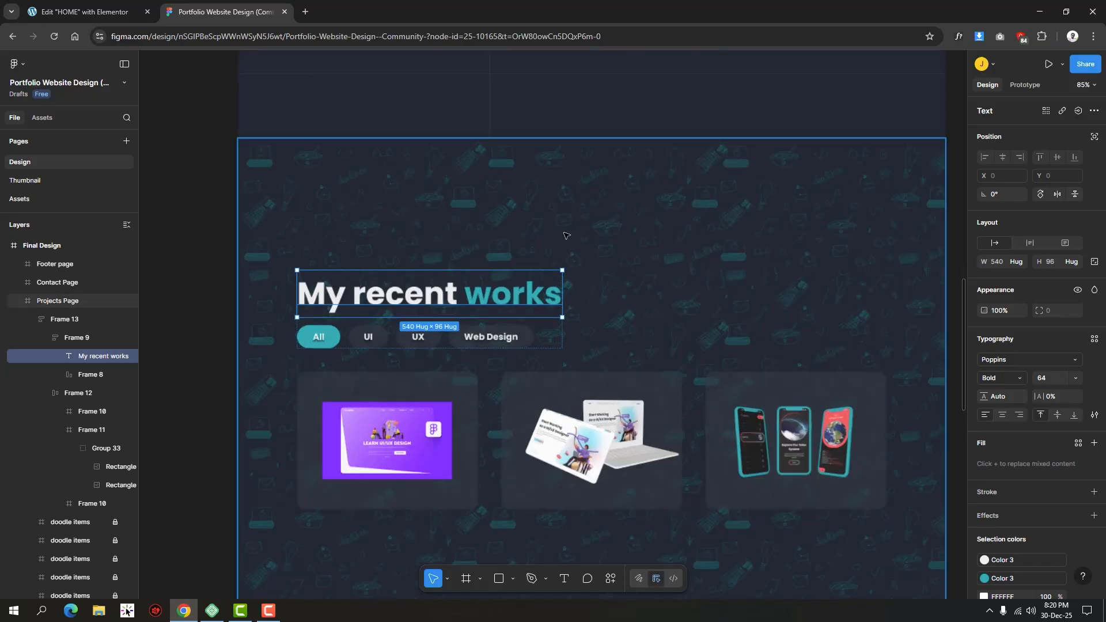
click(136, 4)
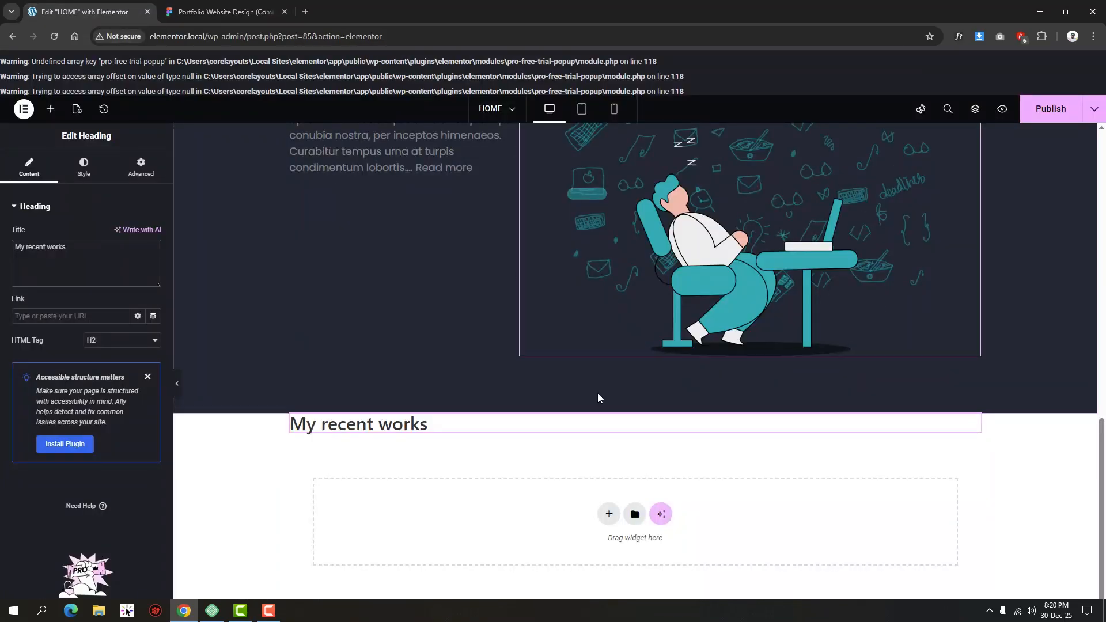
click(975, 112)
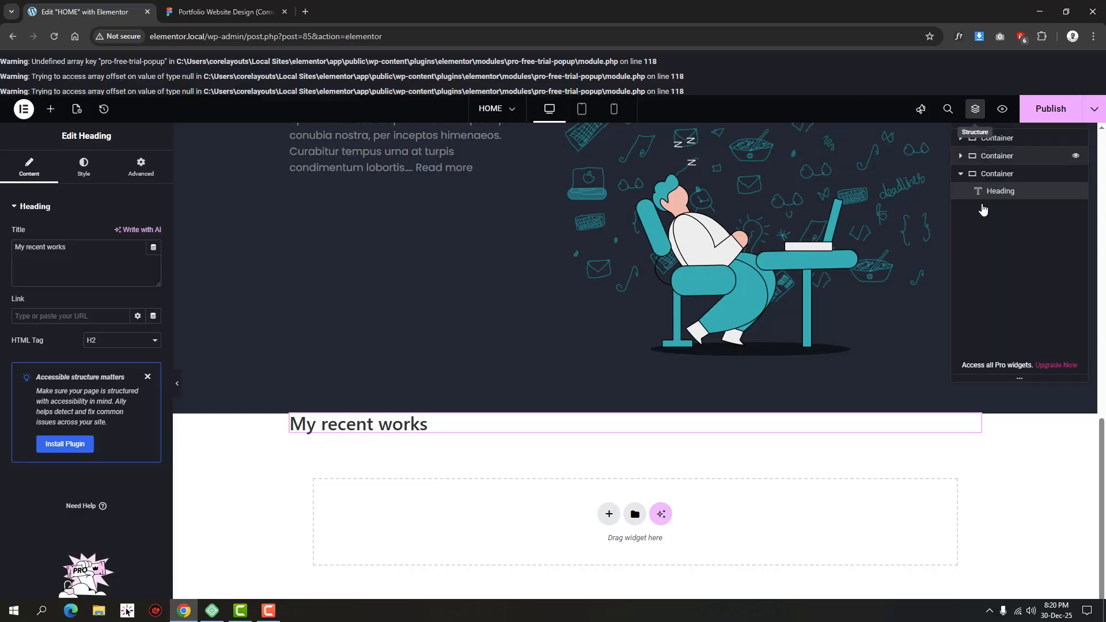
click(999, 176)
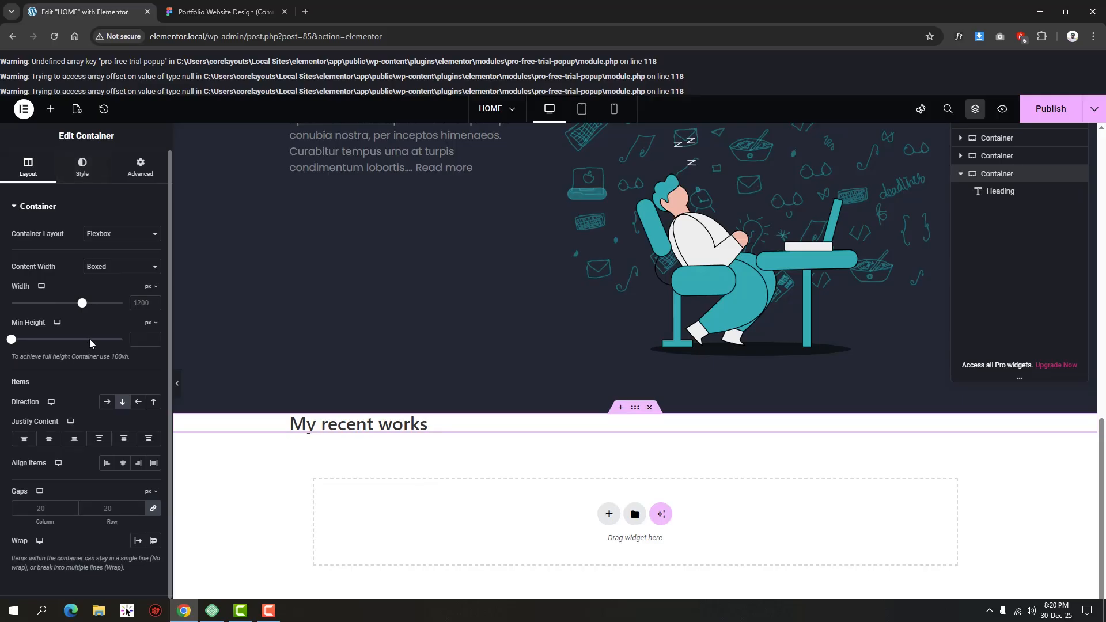
click(82, 166)
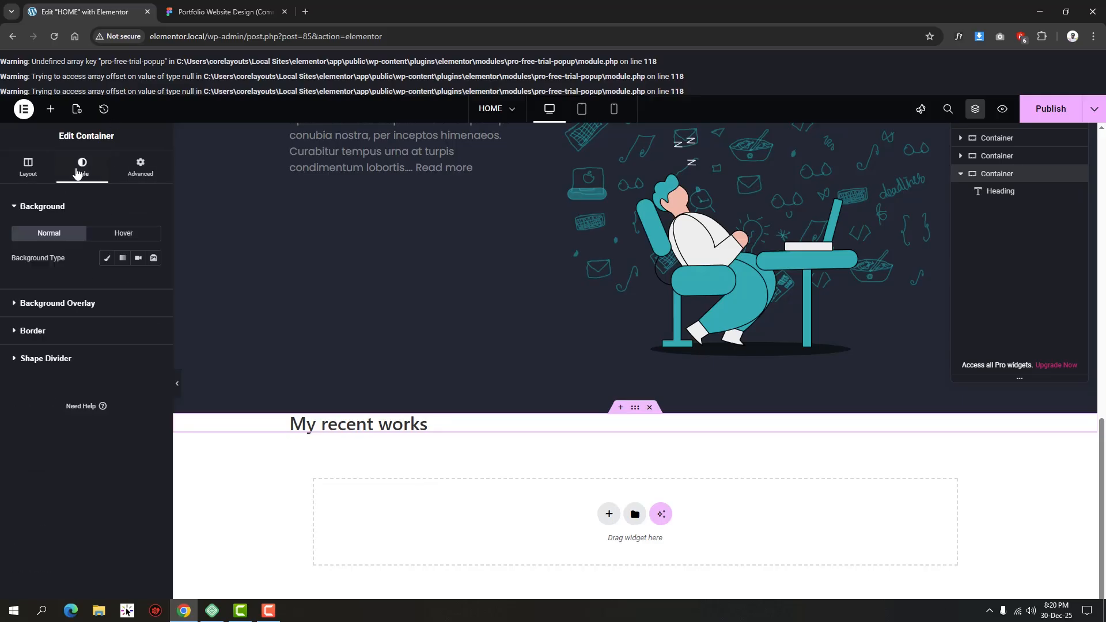
click(106, 257)
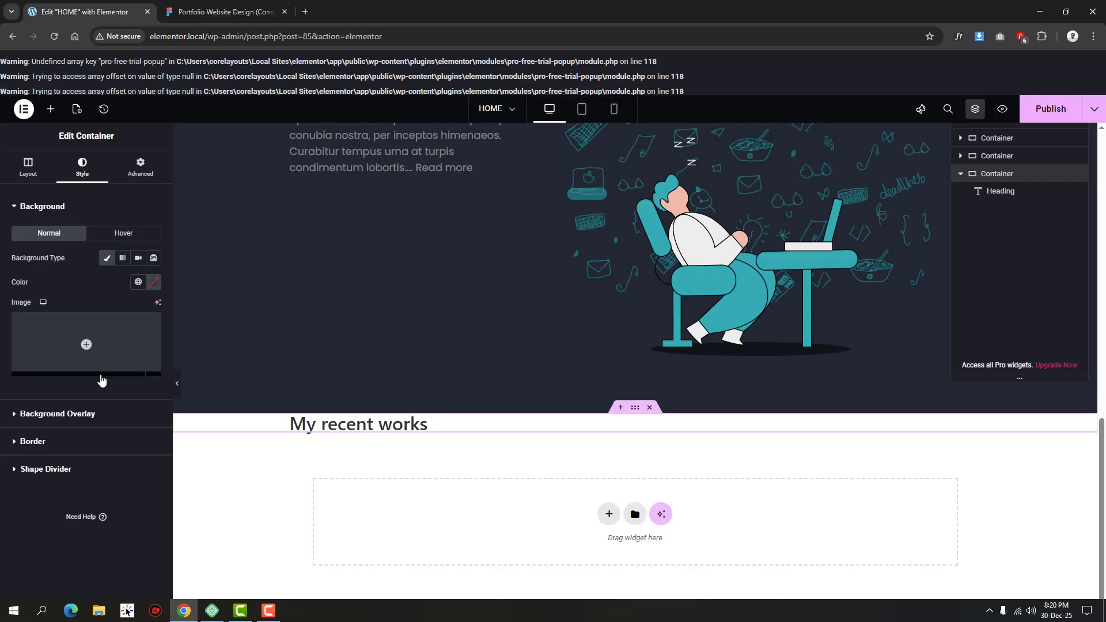
click(87, 366)
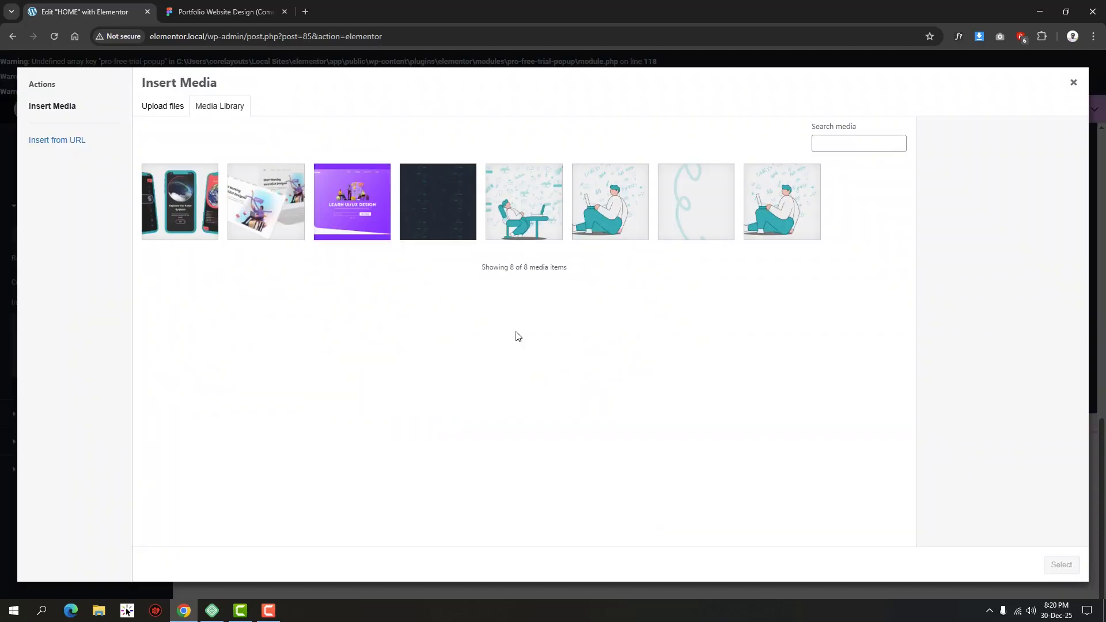
click(437, 218)
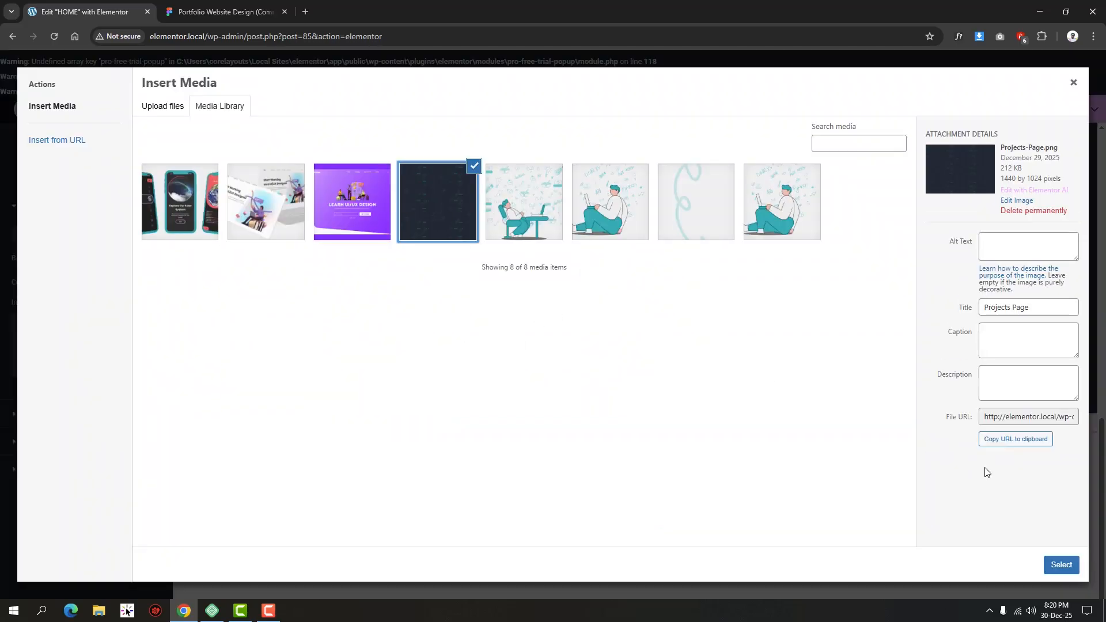
click(1061, 565)
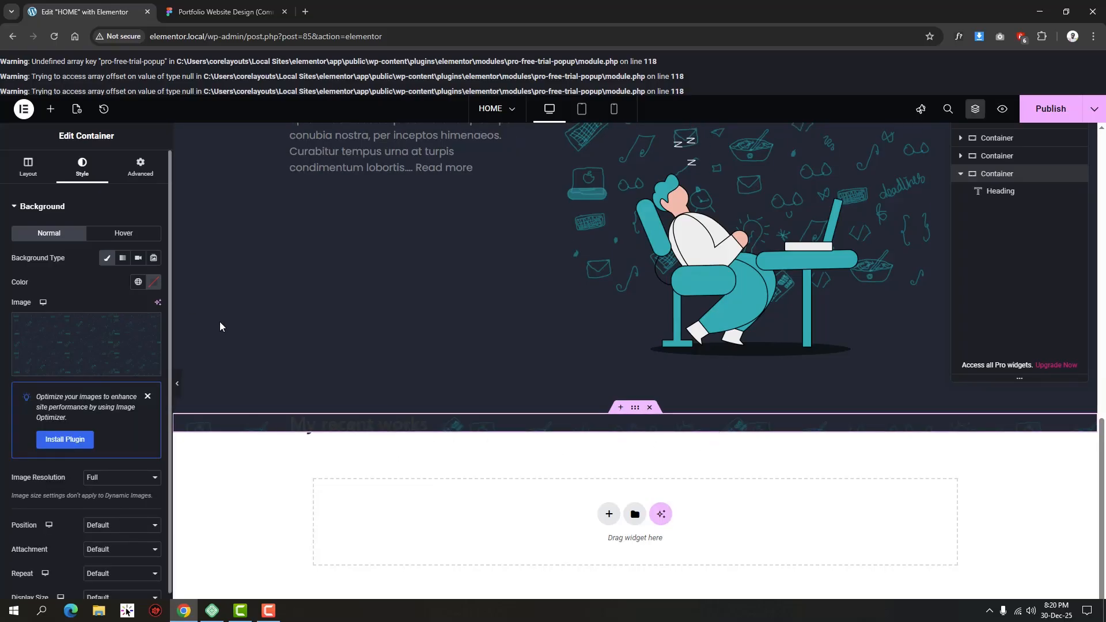
Set the "My recent works" heading's typography to Poppins, 64 px, weight 700 (Bold).
click(222, 12)
click(86, 12)
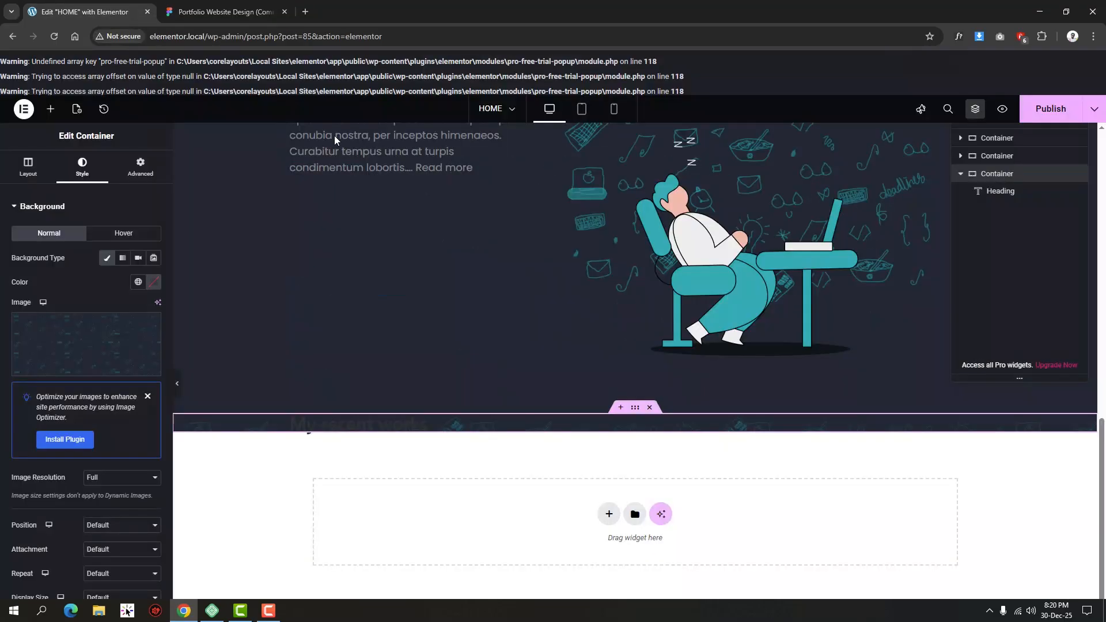
key(ctrl+v)
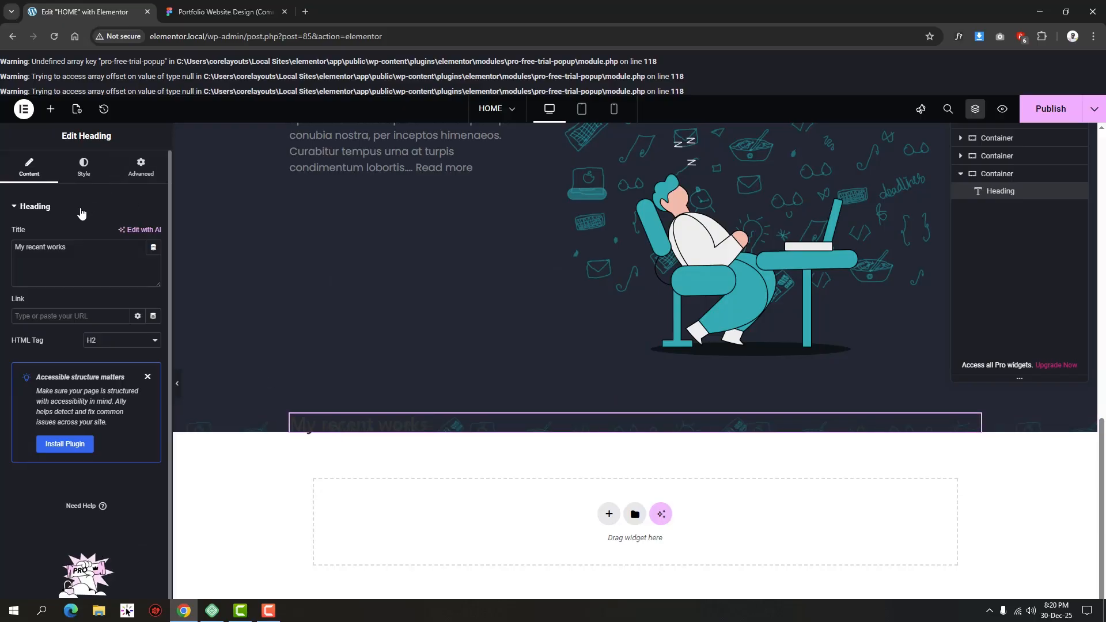
click(85, 167)
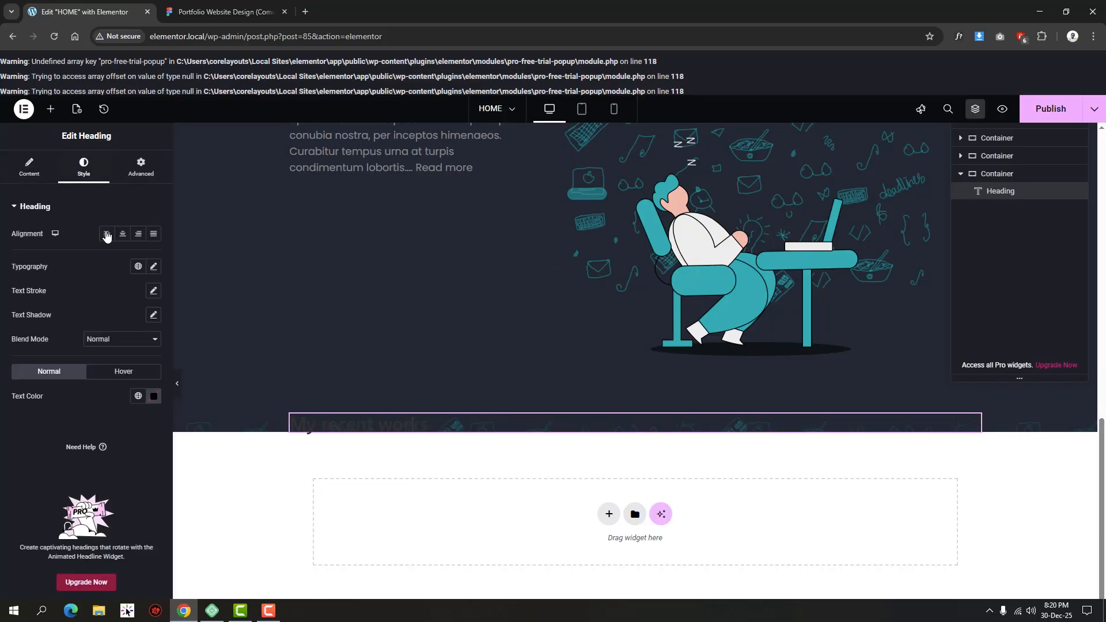
click(152, 268)
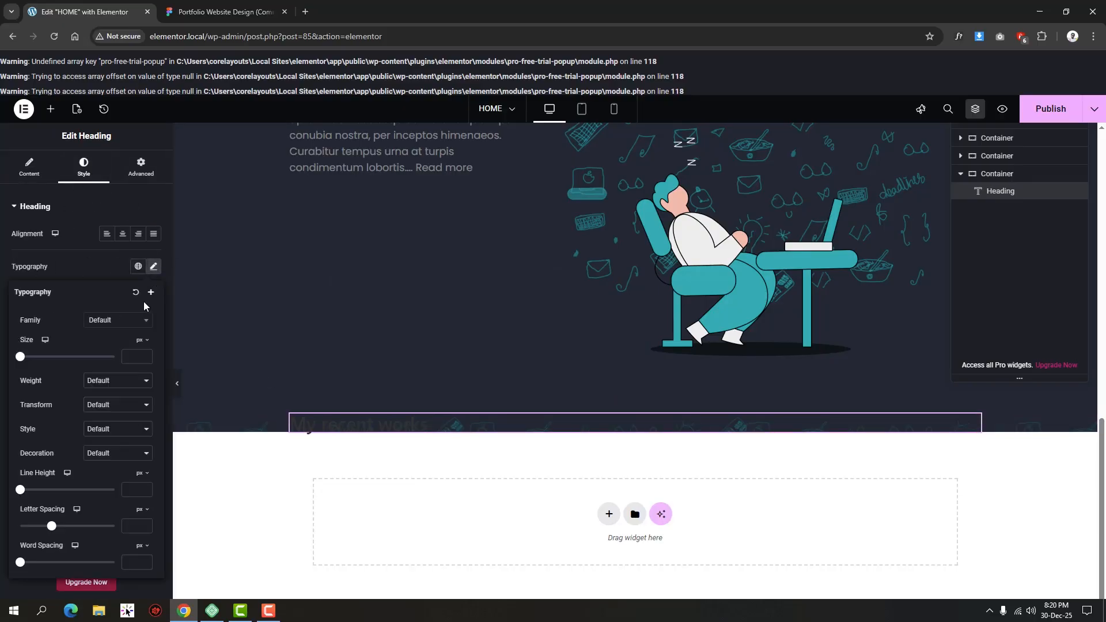
click(115, 320)
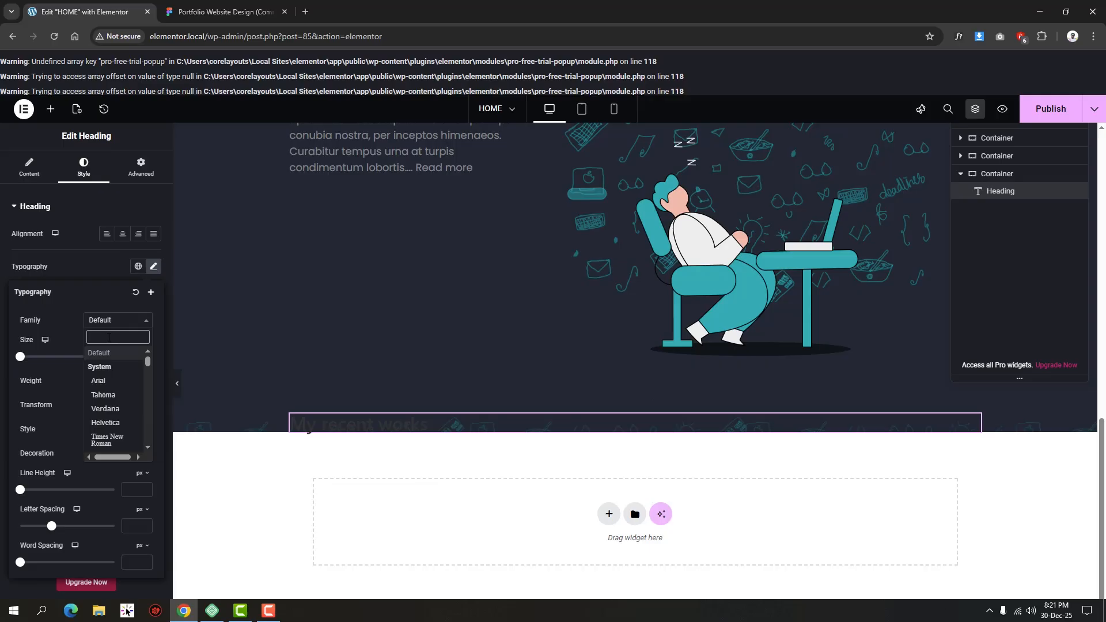
text(pop)
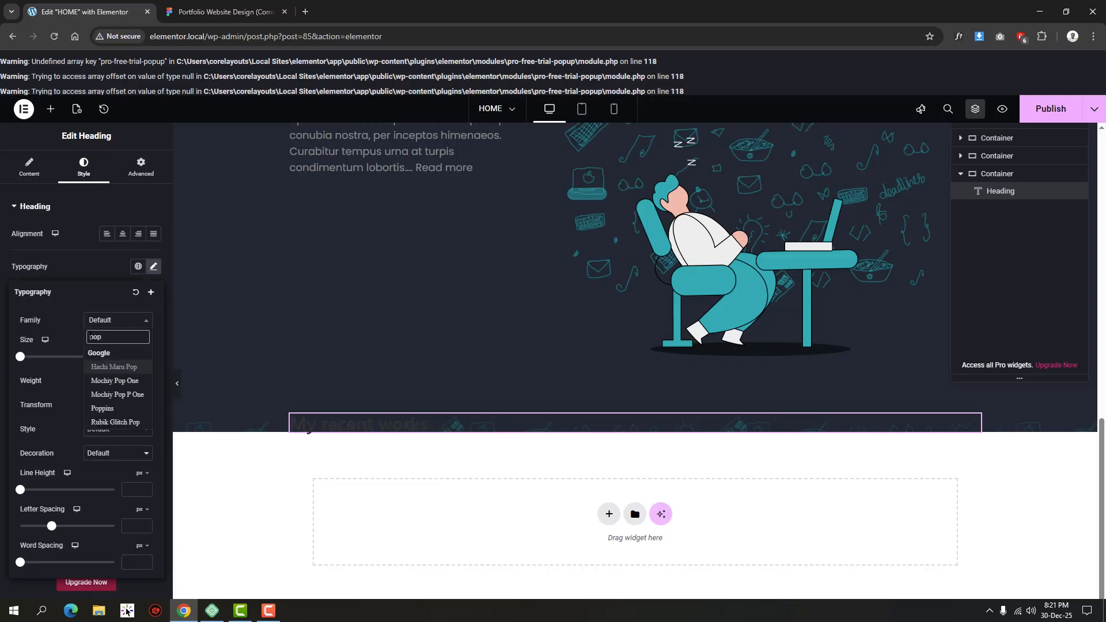
click(104, 408)
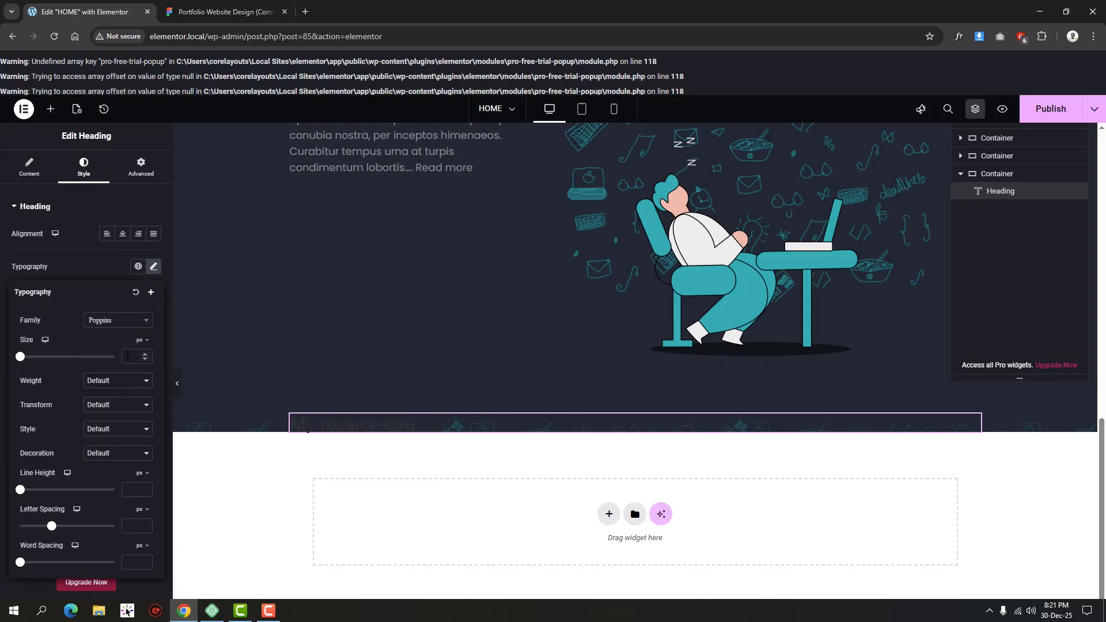
click(125, 356)
text(64)
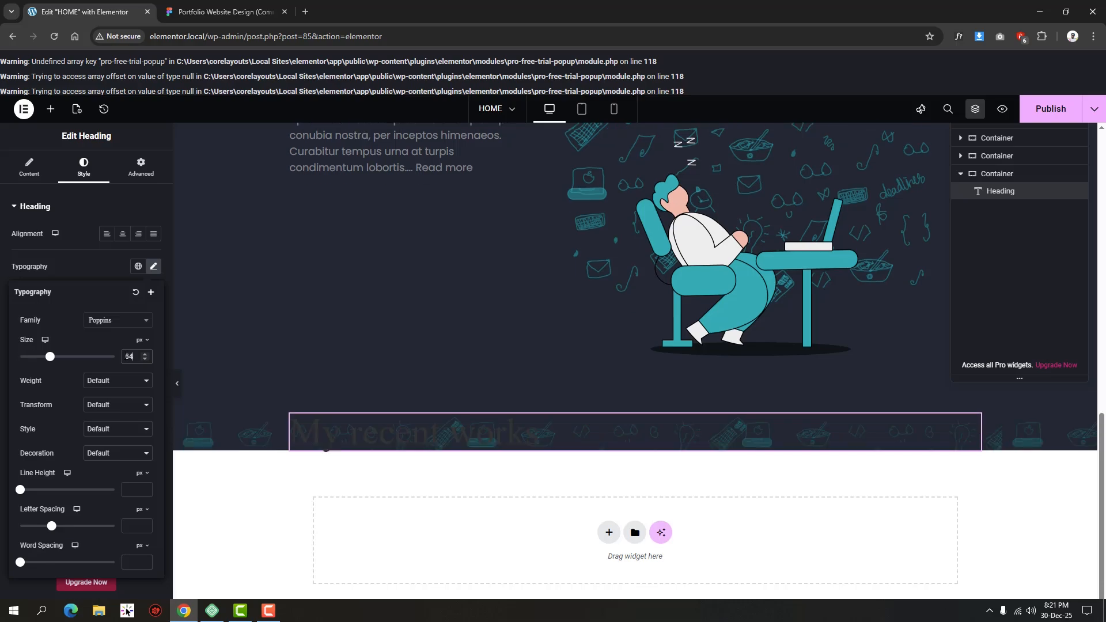
click(109, 382)
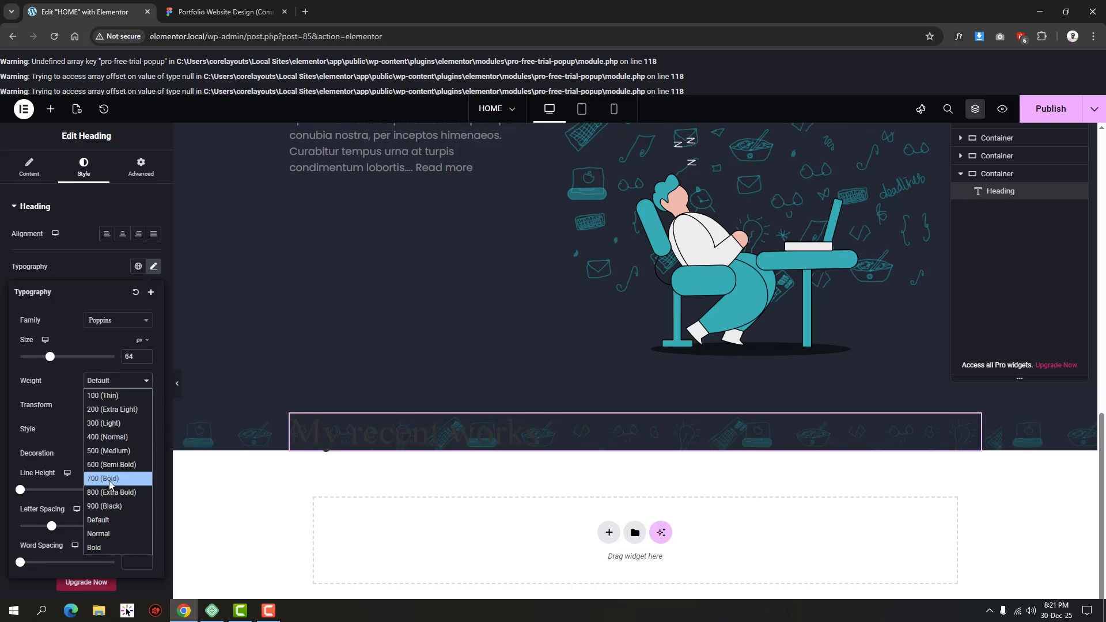
click(116, 467)
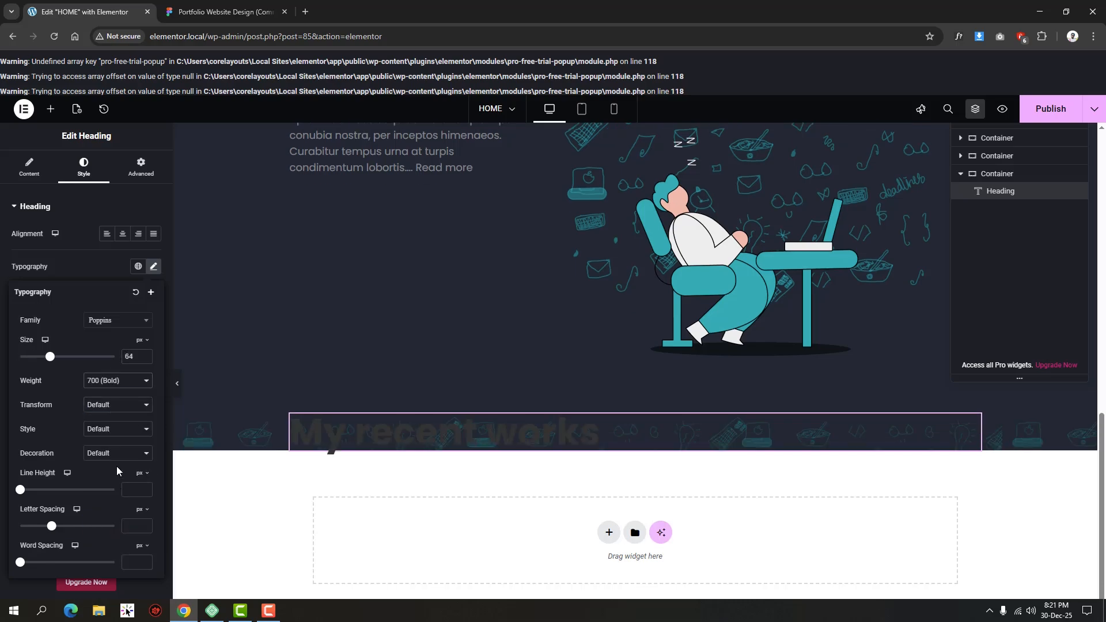
click(153, 266)
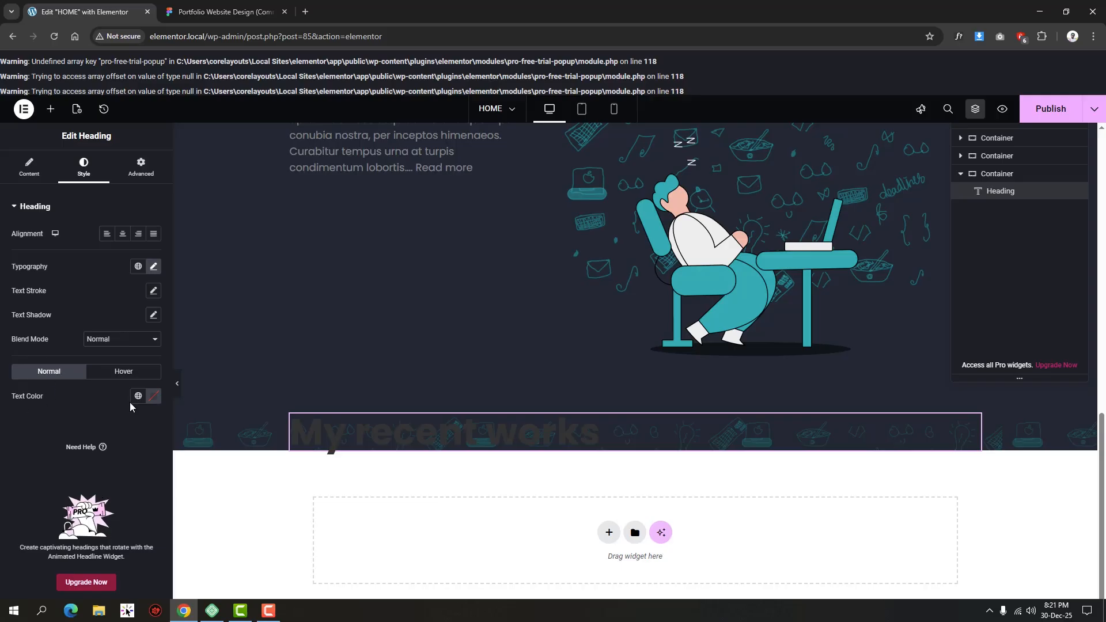
Set the heading's text color to white (#FFFFFF) and select its parent container.
click(153, 395)
drag(133, 462, 71, 422)
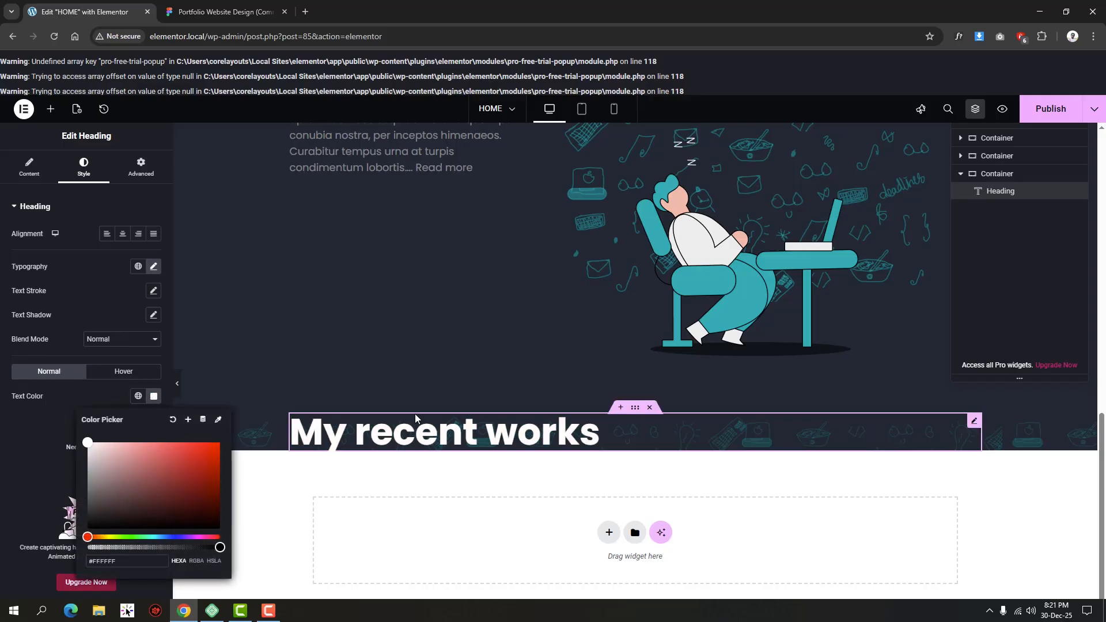
scroll(507, 345, down, 1)
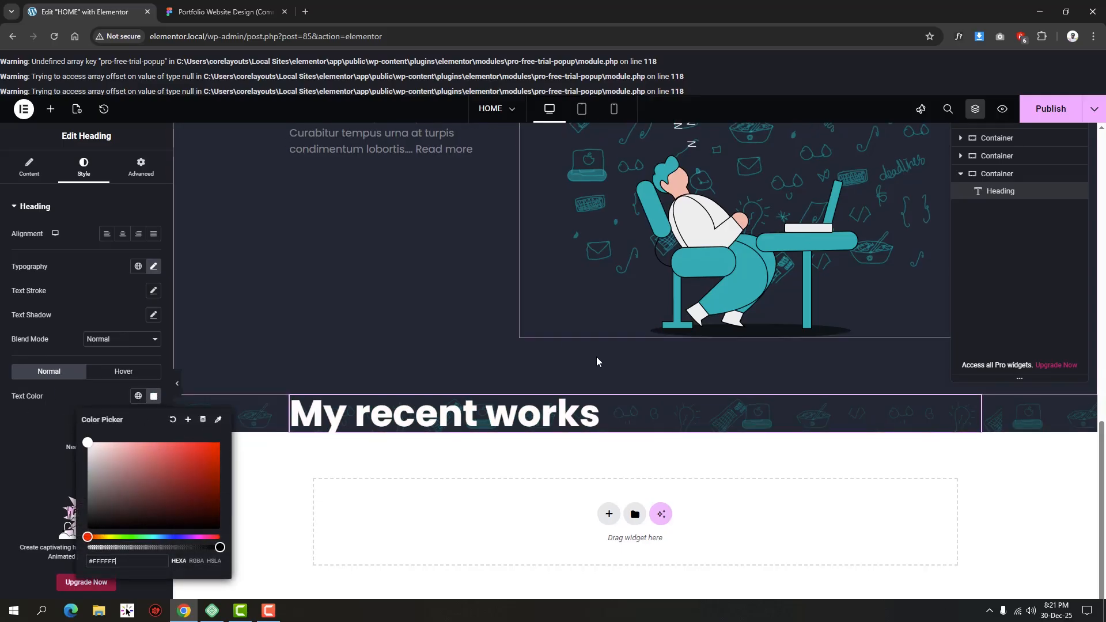
click(999, 175)
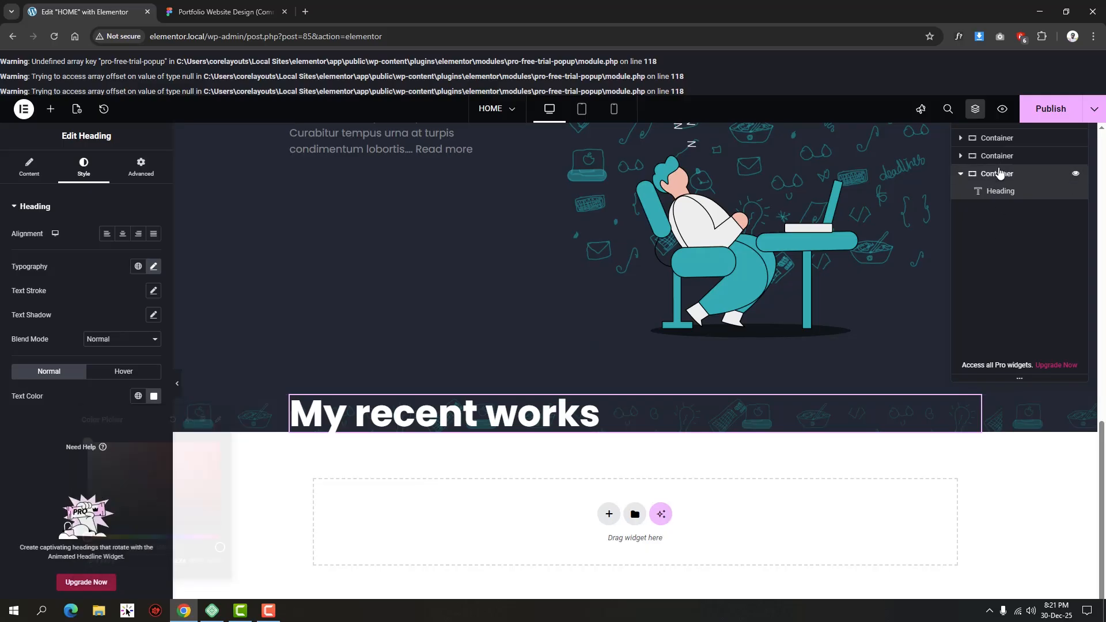
Set the heading container's padding to 100 px top and bottom and 0 on the other two sides.
click(142, 169)
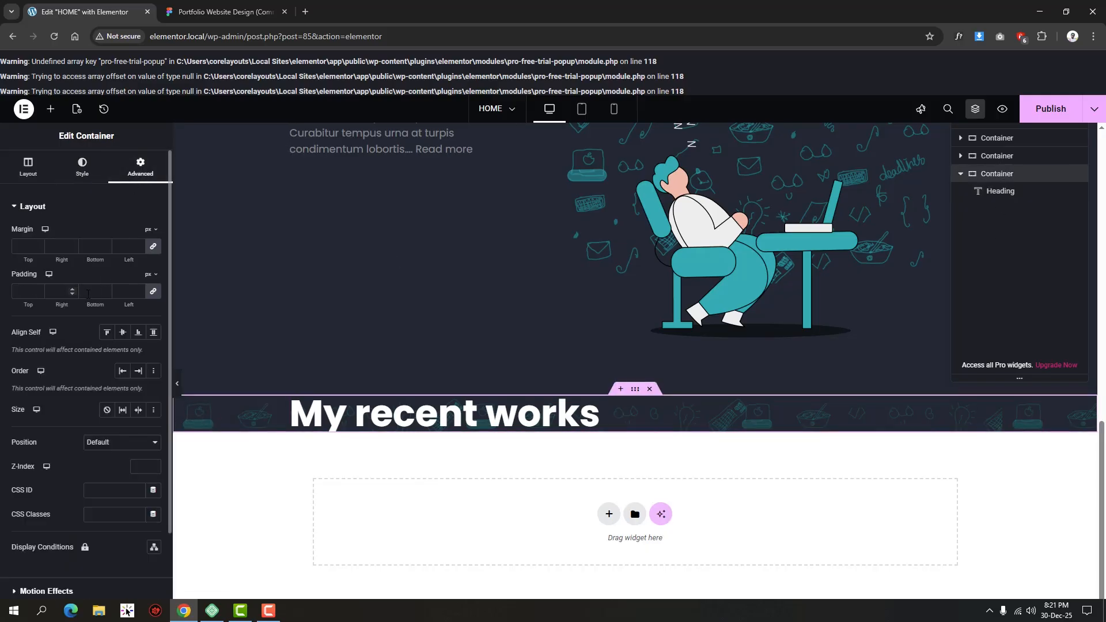
click(153, 293)
text(100)
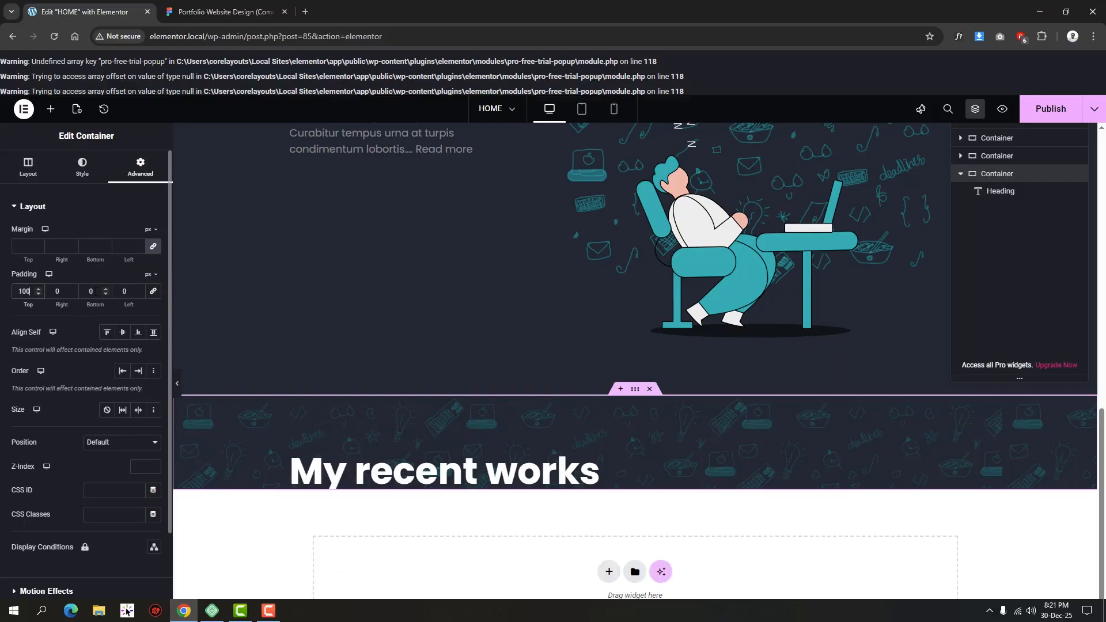
click(92, 290)
text(100)
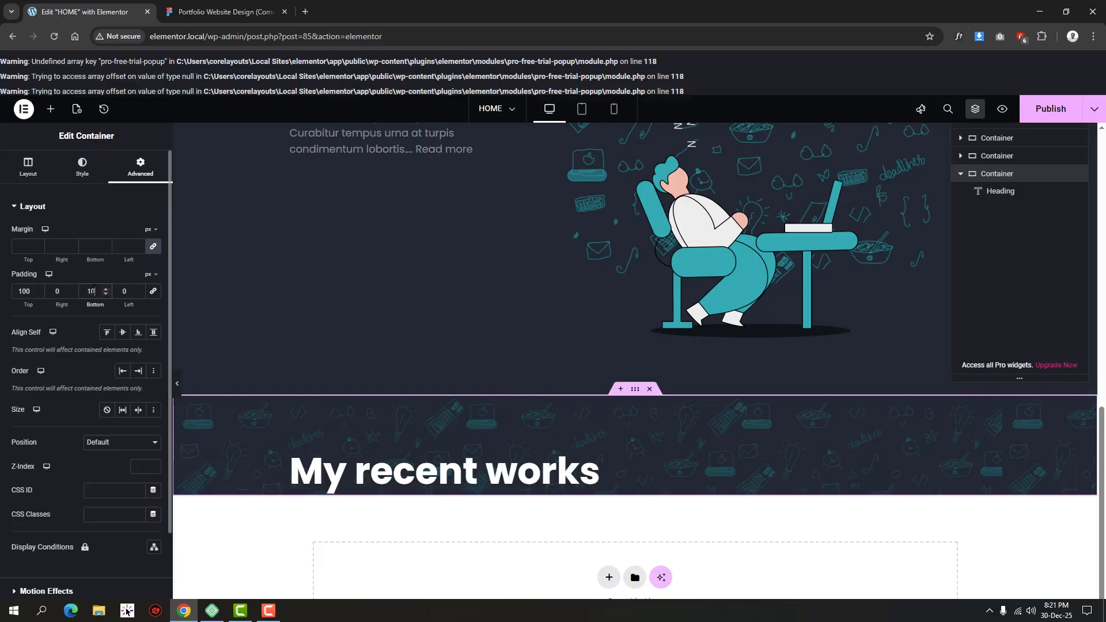
scroll(609, 410, down, 1)
scroll(610, 410, down, 1)
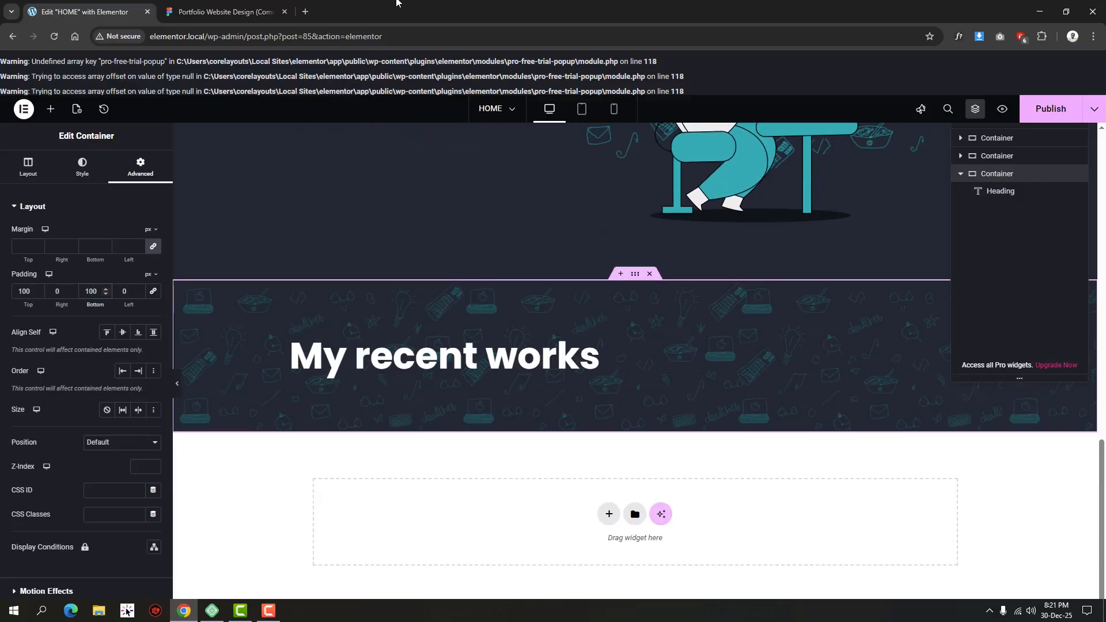
Examine the projects section in the Figma design, including the "All" filter label's text style, and return to Elementor.
click(225, 11)
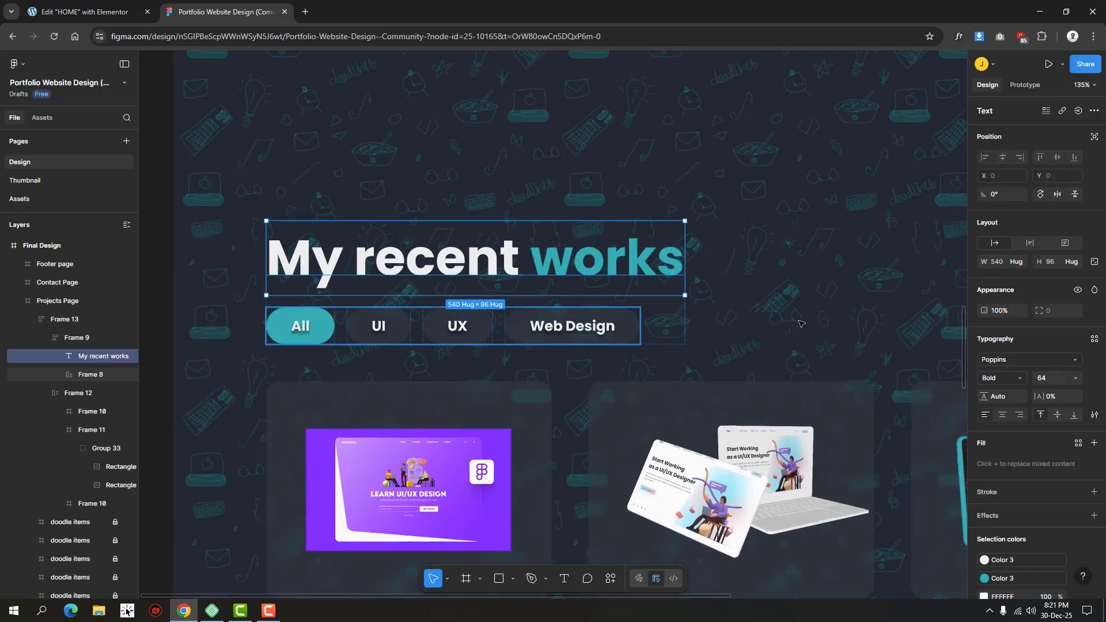
scroll(501, 260, down, 3)
click(545, 179)
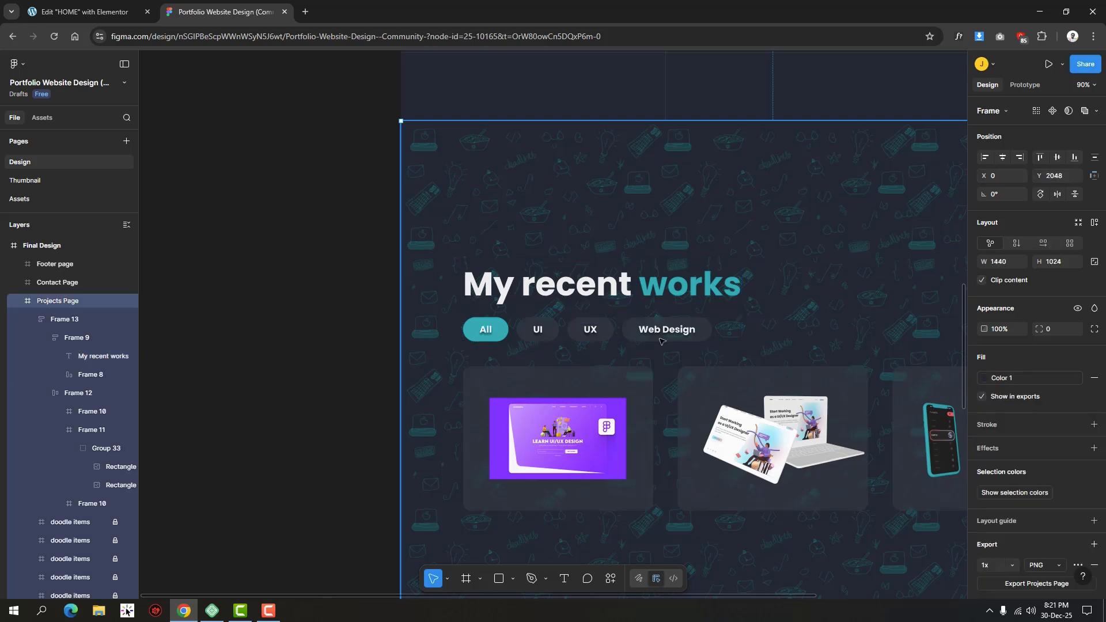
scroll(604, 239, down, 2)
scroll(605, 240, right, 5)
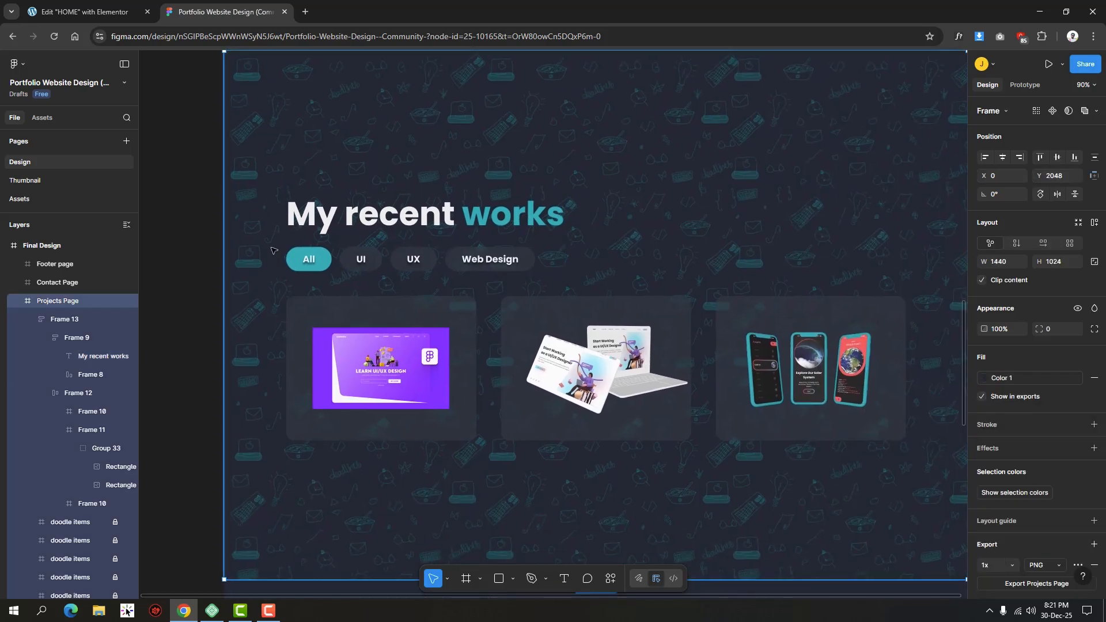
double_click(309, 260)
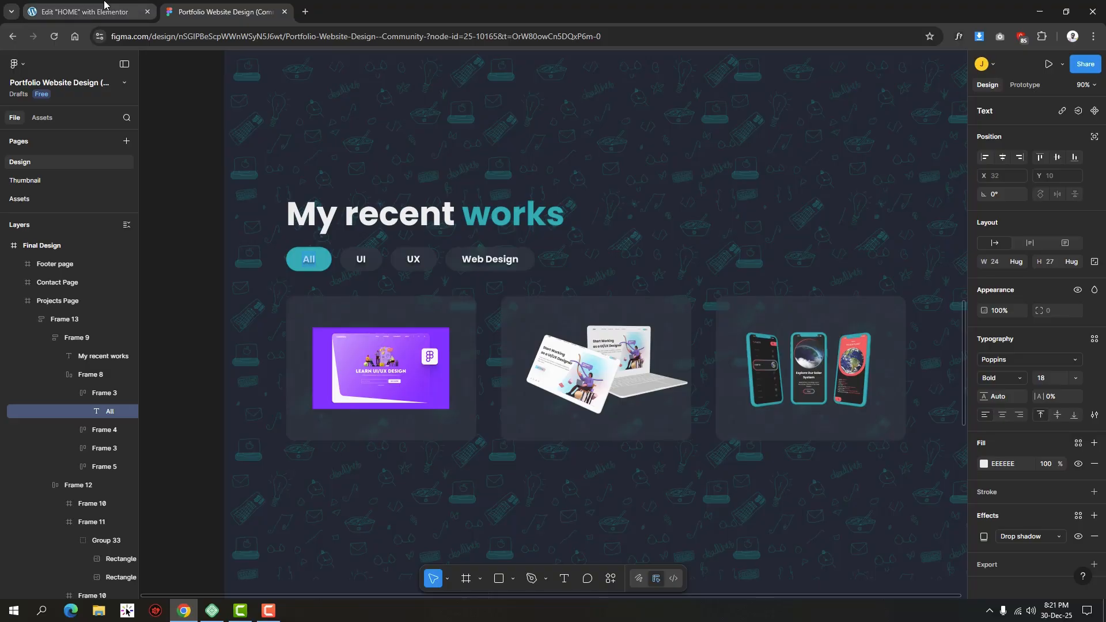
click(87, 12)
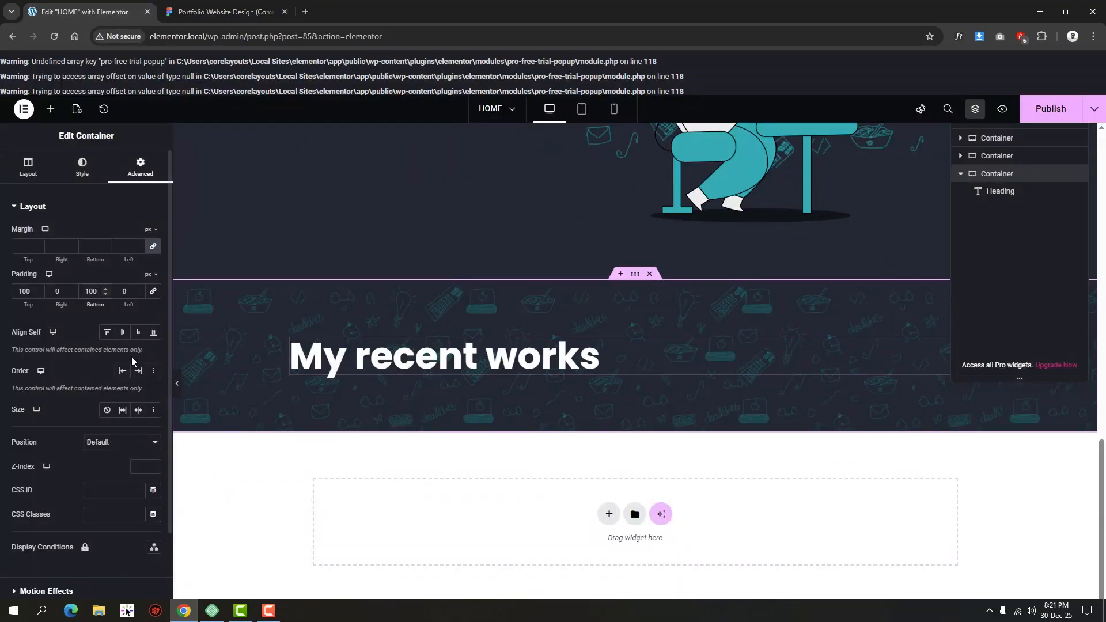
Add a Tabs widget below the "My recent works" heading and remove Tab #2 and Tab #3.
click(50, 110)
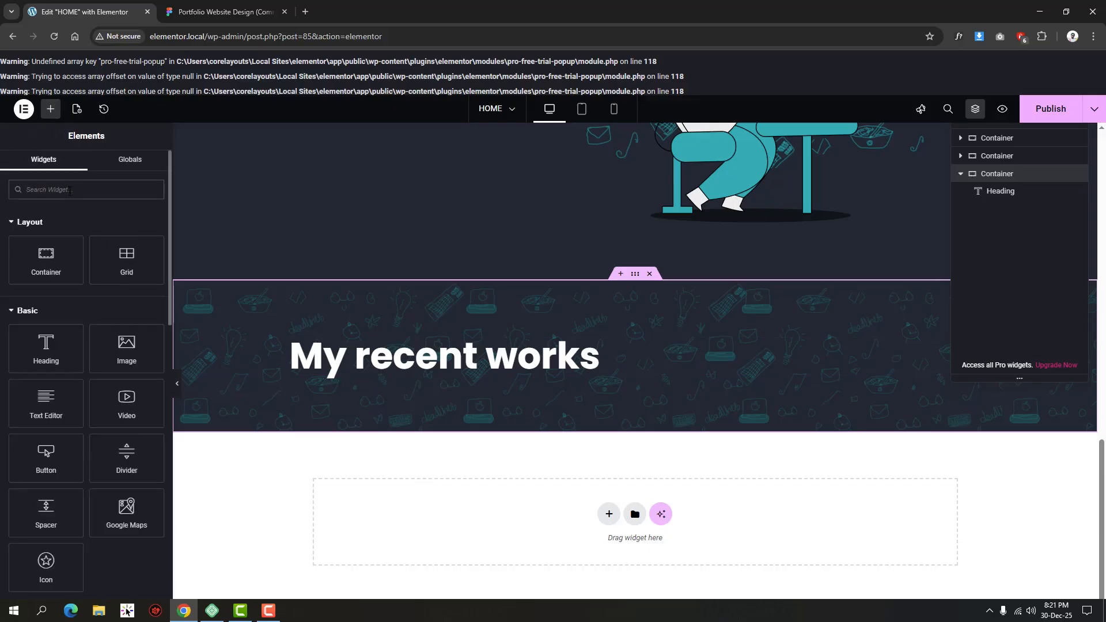
text(tab)
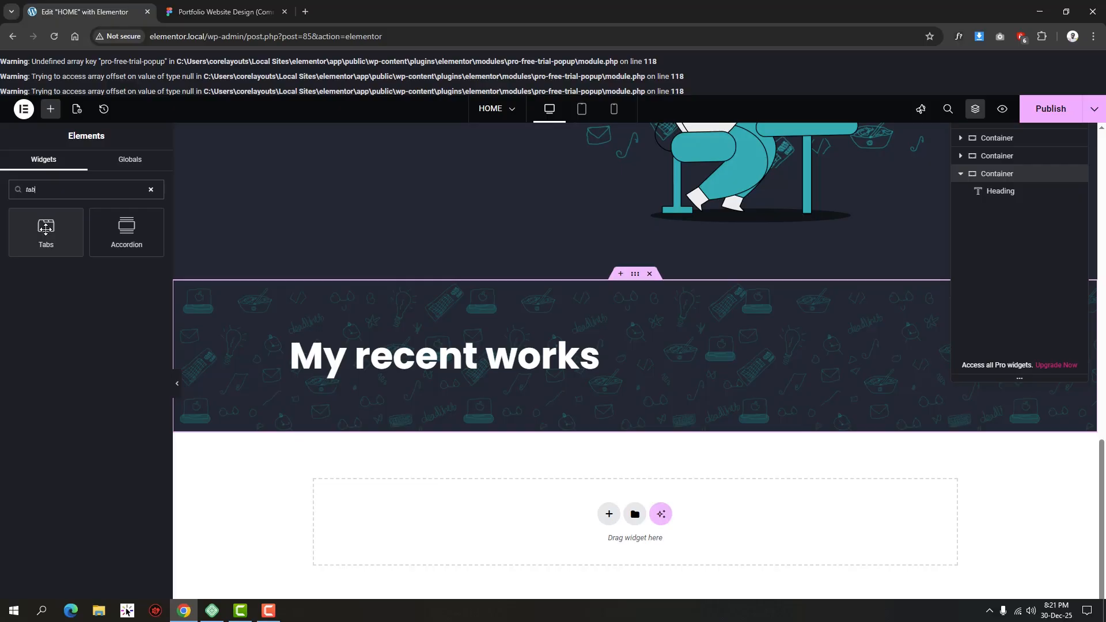
drag(46, 234, 364, 359)
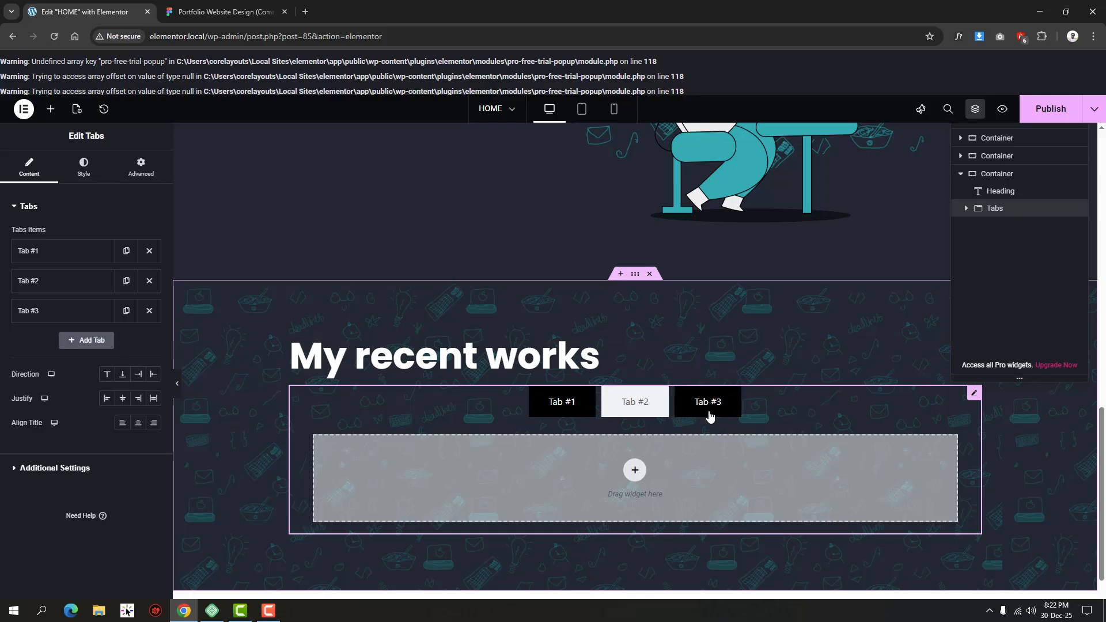
click(149, 281)
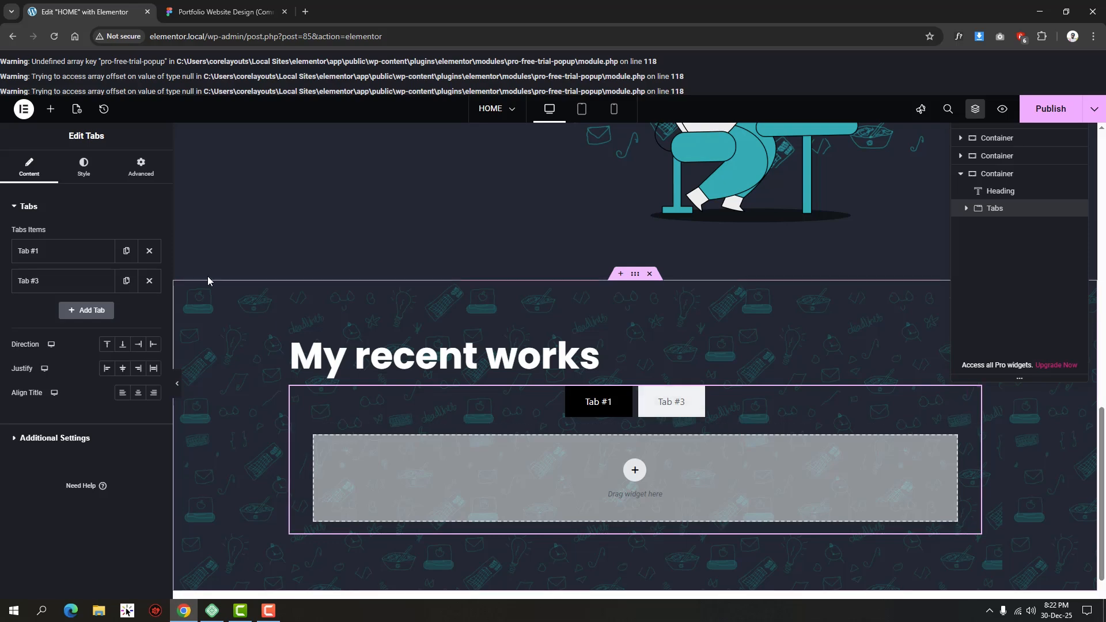
click(148, 282)
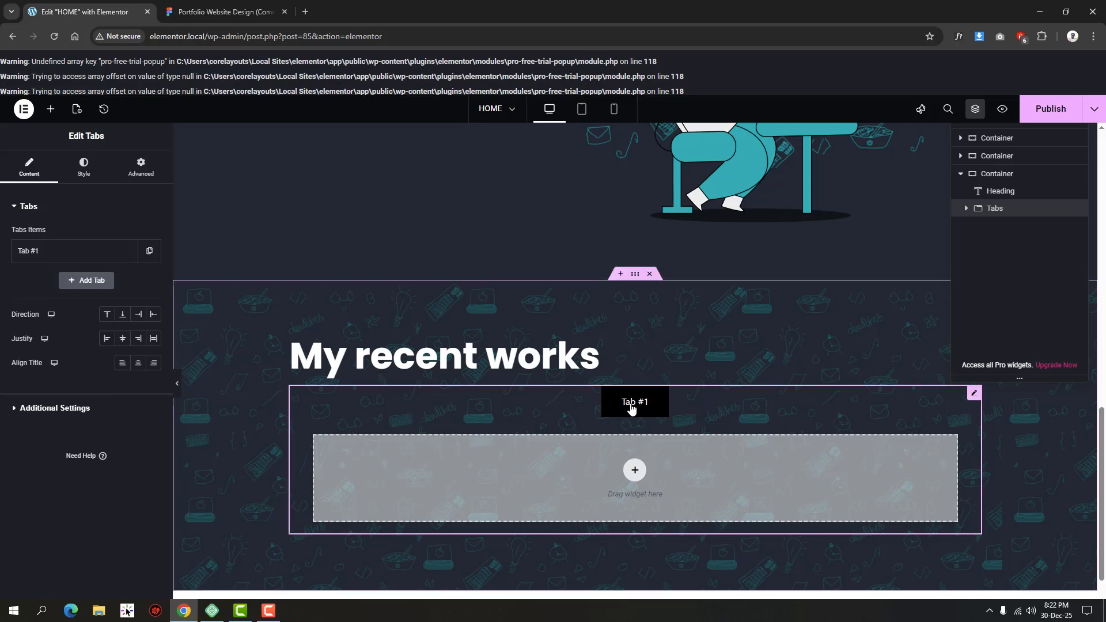
Inspect the "All" button's fill and text in the Figma design, and in Elementor duplicate Tab #1 and title the first tab "All".
key(ctrl+Tab)
click(344, 258)
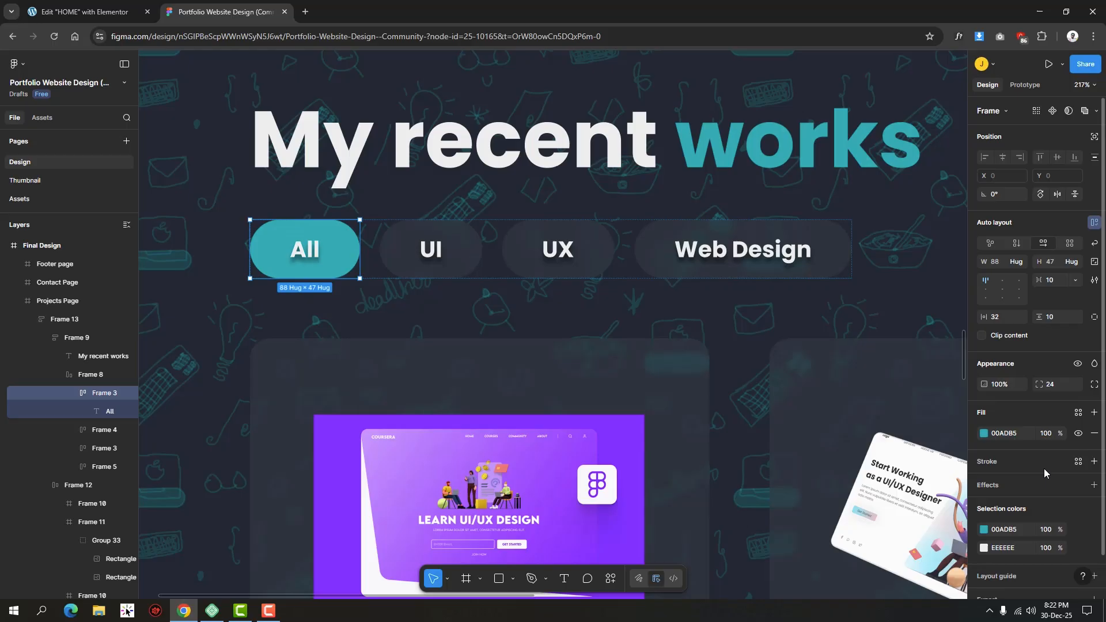
click(1008, 436)
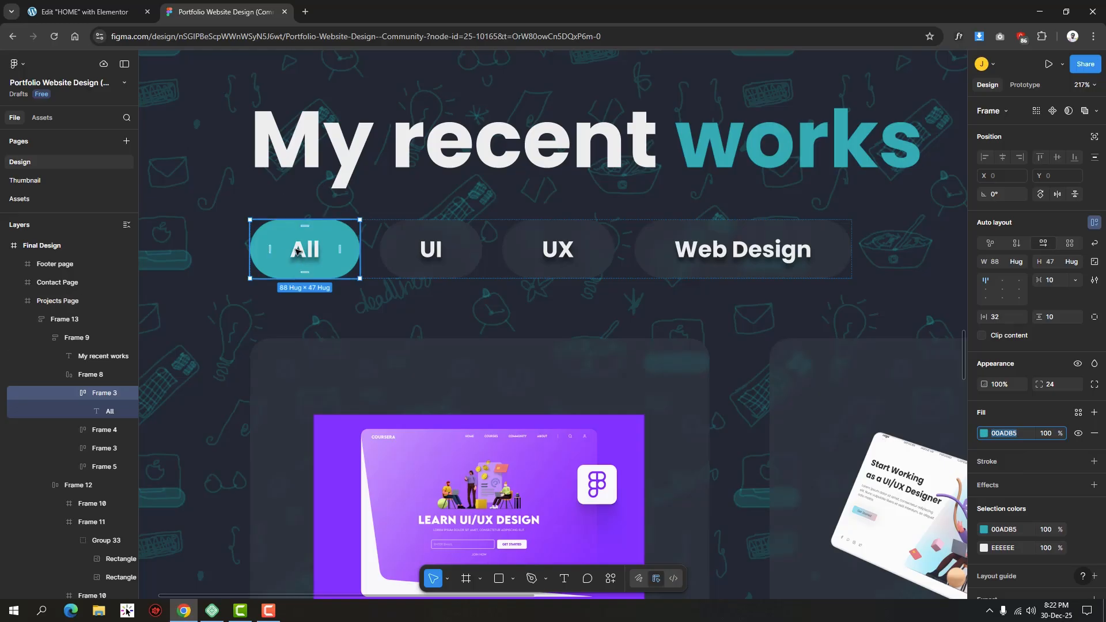
click(310, 252)
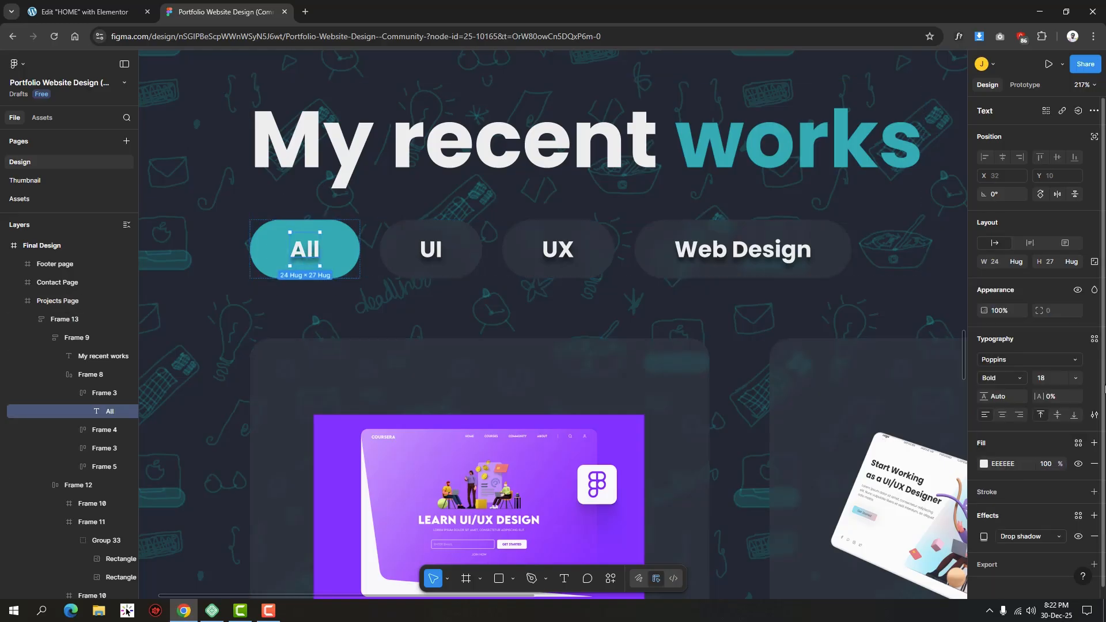
click(129, 4)
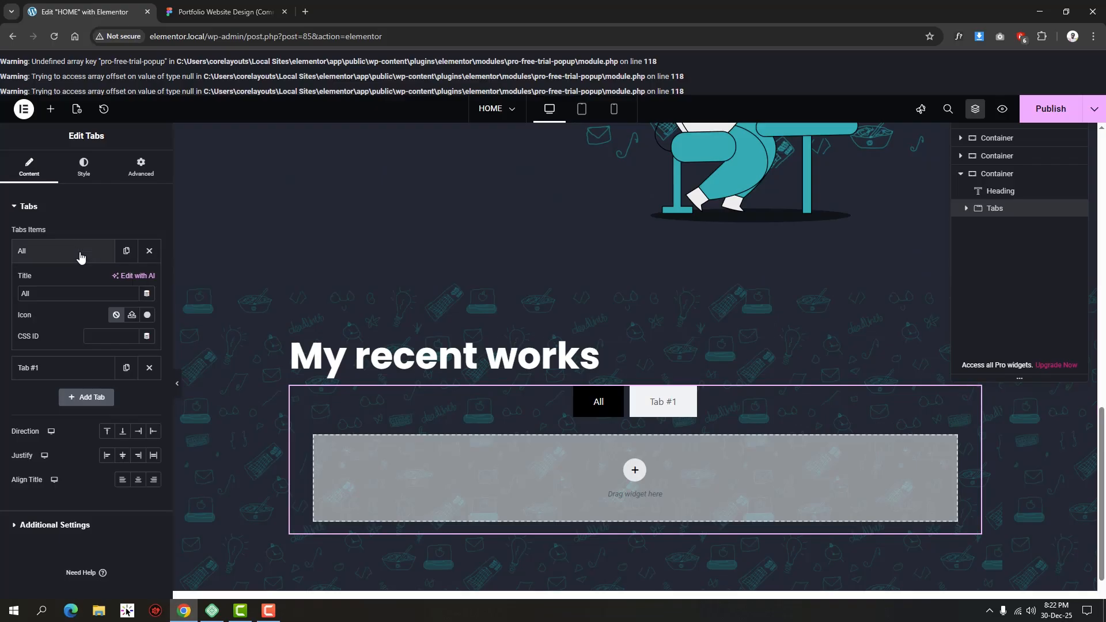
Try a border radius of 100 px and then 100% on the tabs, and switch the unit back to pixels.
click(85, 165)
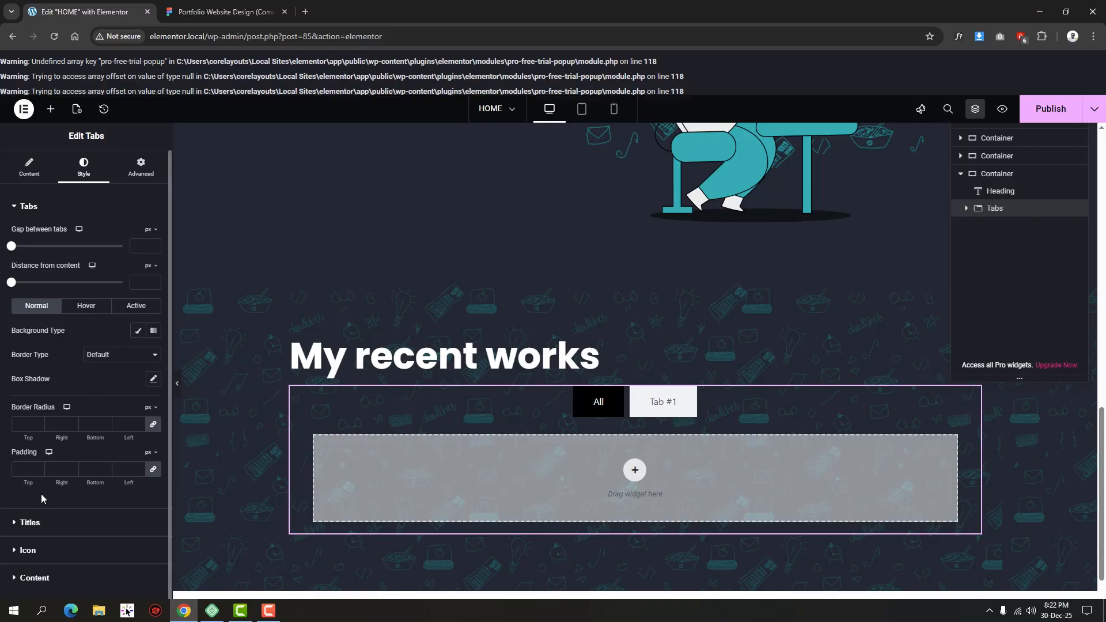
click(126, 427)
text(100)
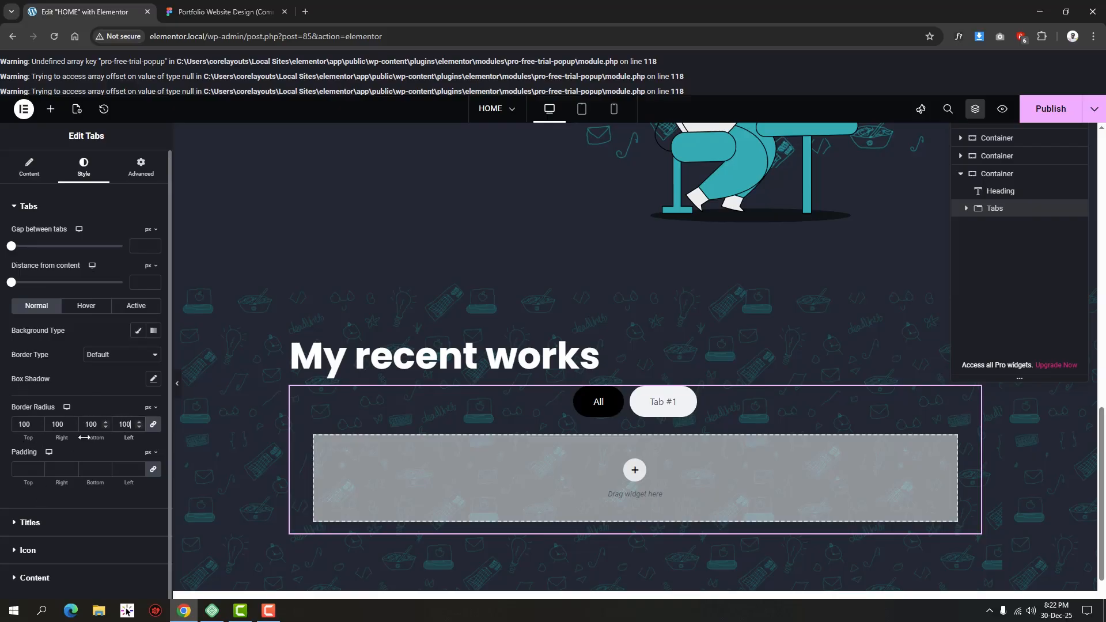
click(155, 407)
click(152, 426)
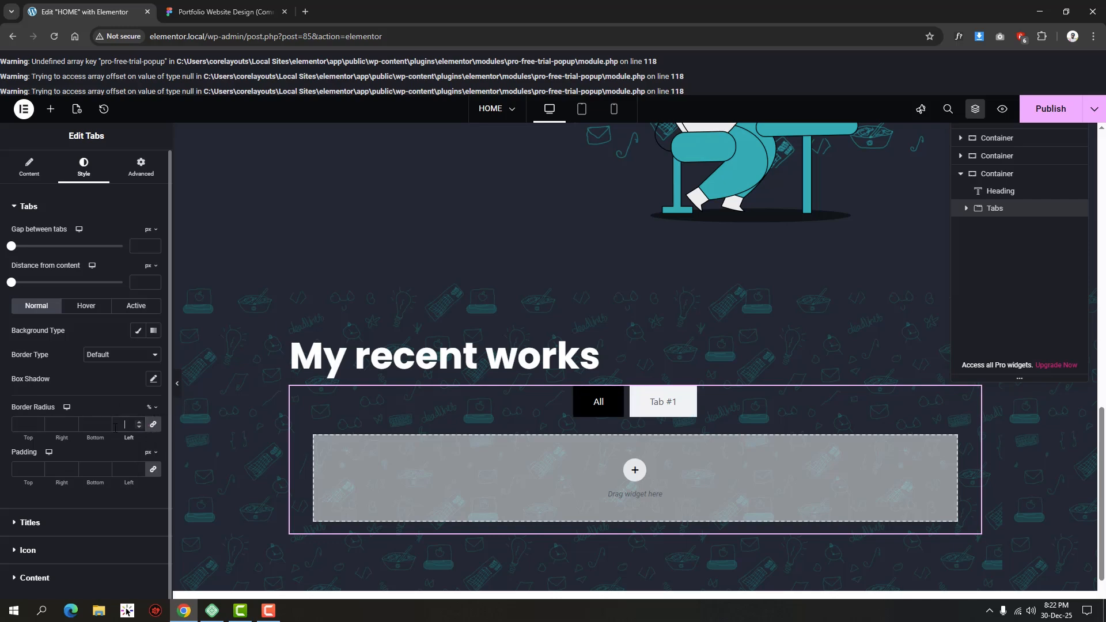
text(100)
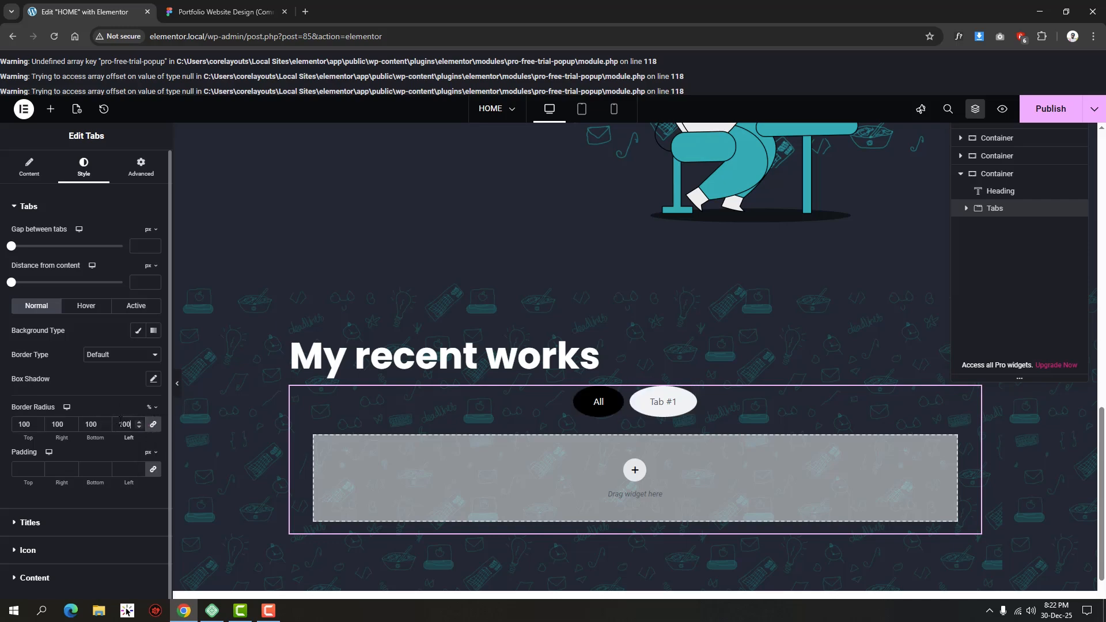
double_click(126, 424)
click(152, 408)
click(152, 418)
Check the "All" button's corner radius in the Figma design and set the tabs' border radius to 24 px on all corners.
click(305, 12)
click(222, 12)
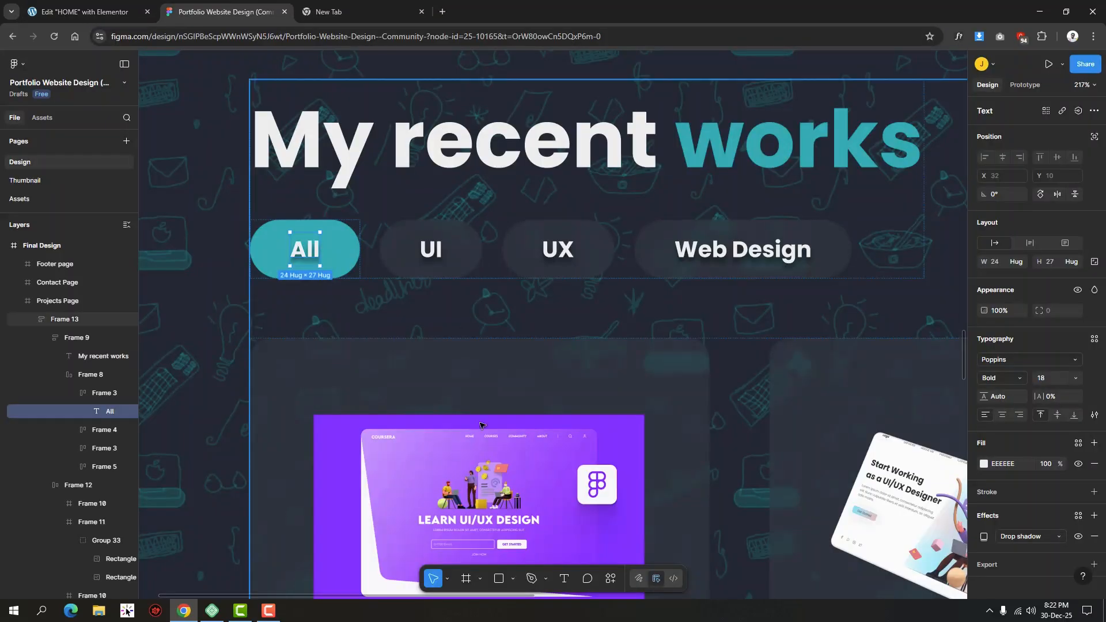
click(341, 265)
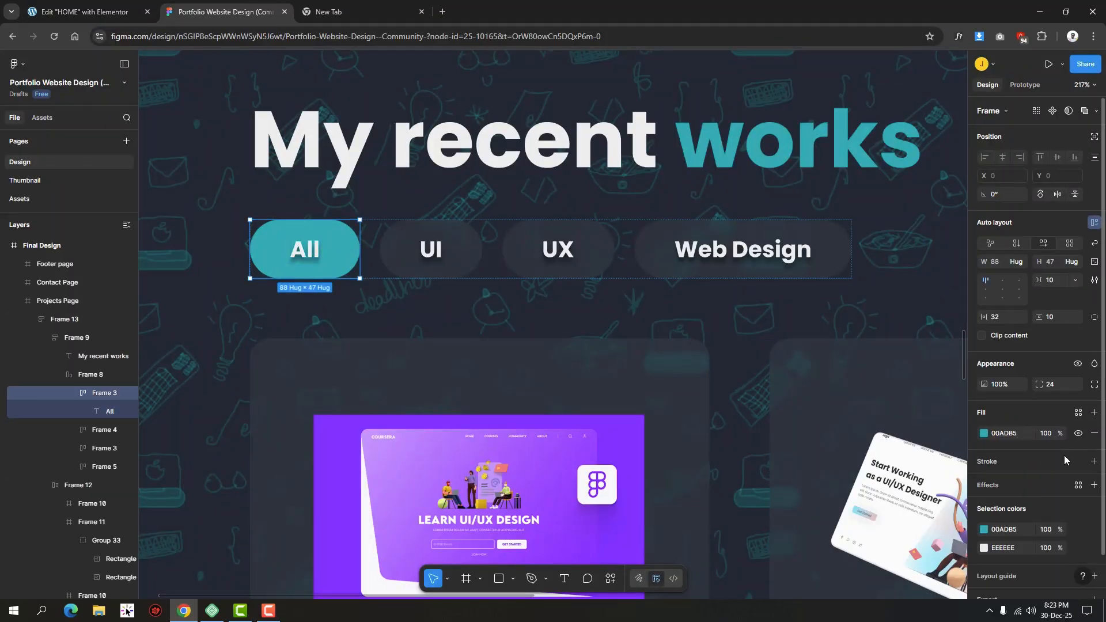
click(86, 12)
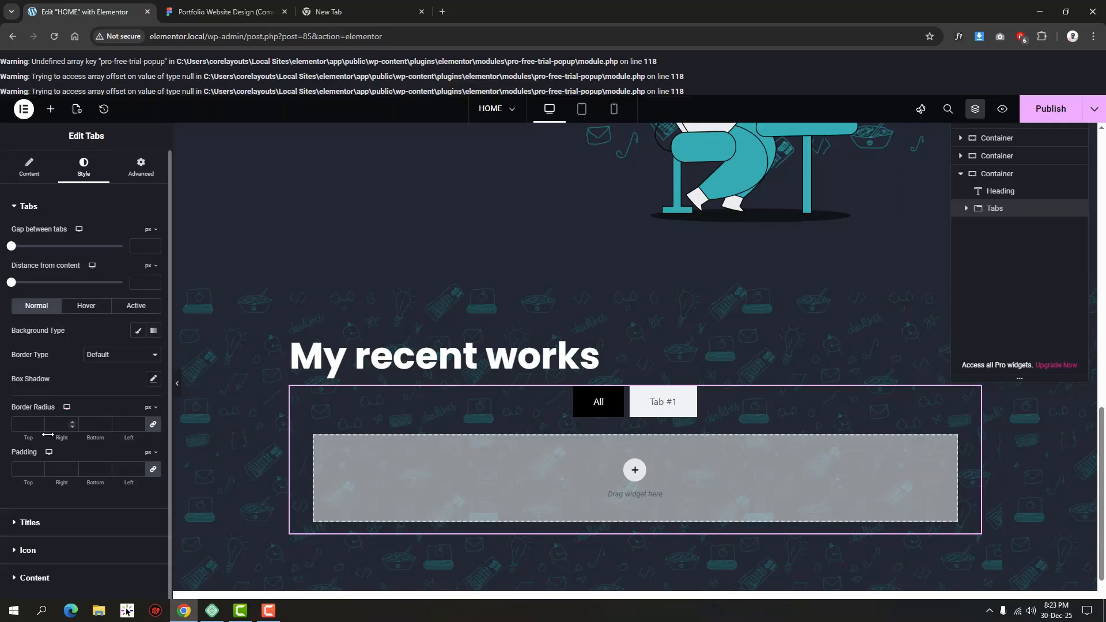
click(26, 424)
text(24)
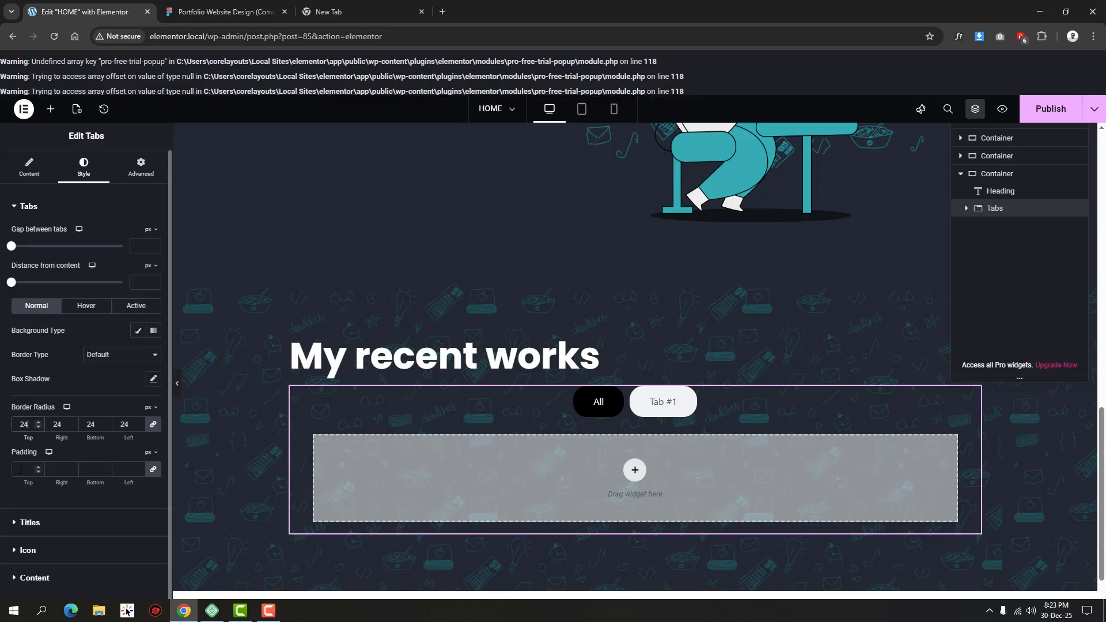
Check the "All" button's padding in Figma and set the tabs' padding to 10 px top and bottom, 32 px left and right.
click(225, 12)
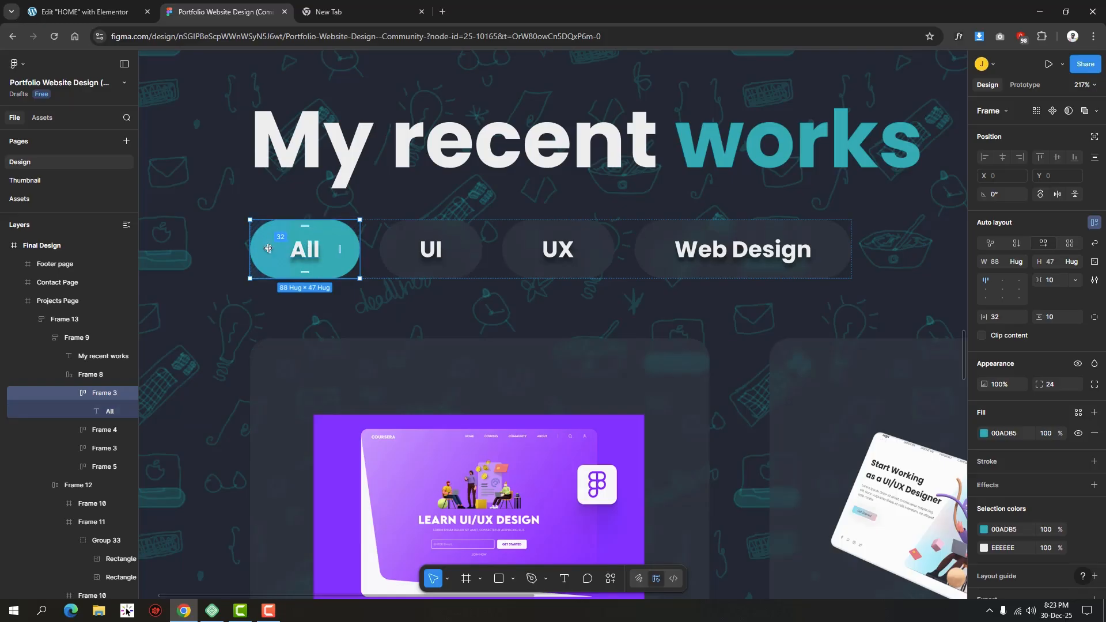
click(86, 11)
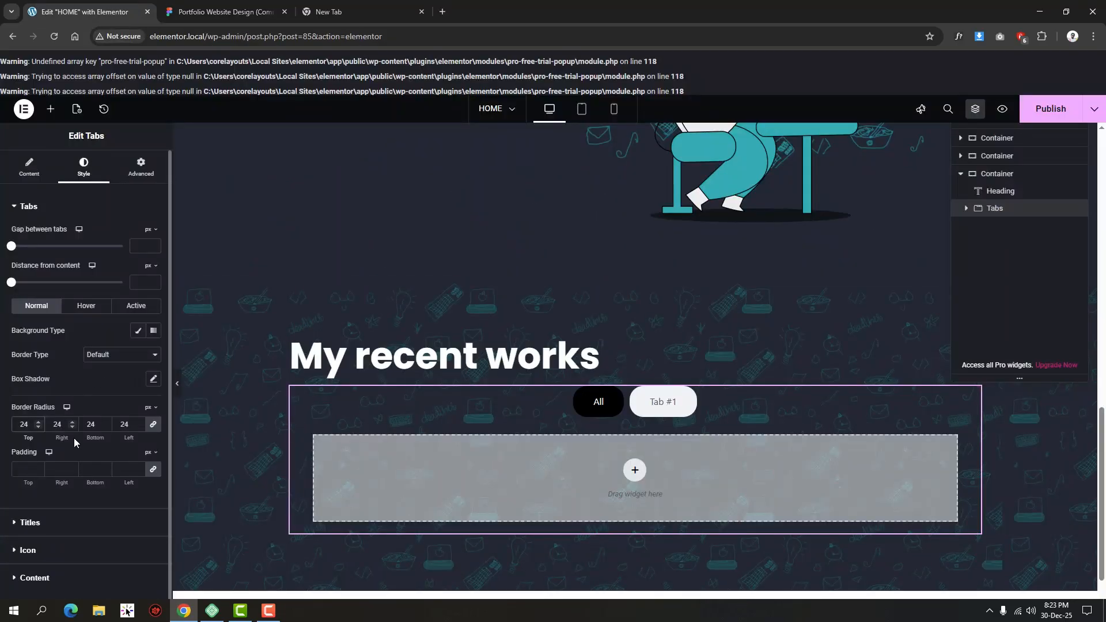
click(153, 469)
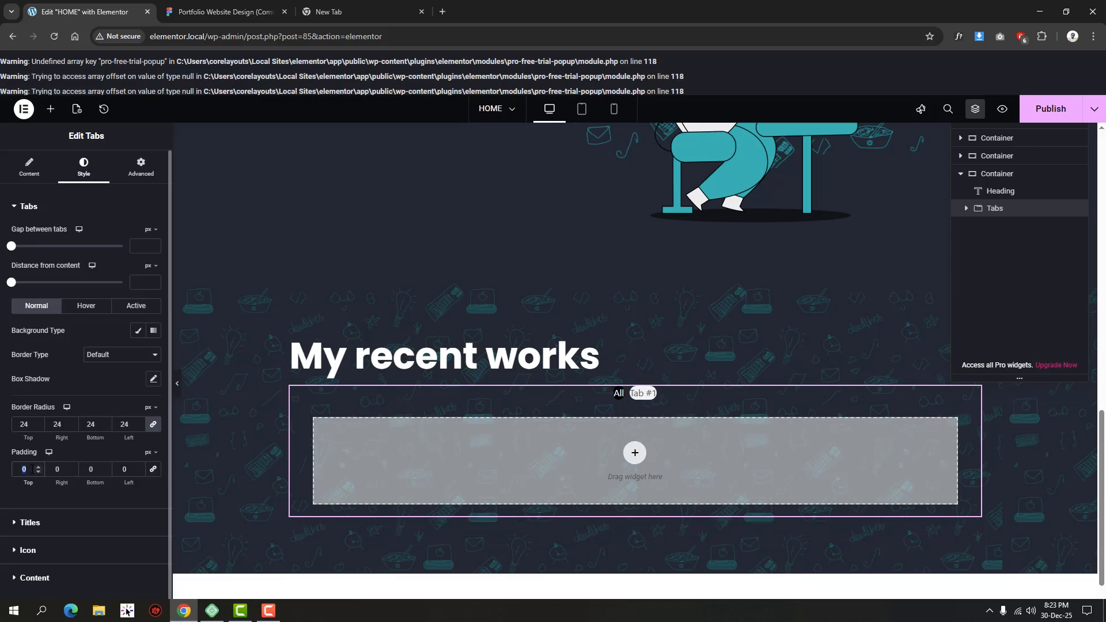
text(10)
click(90, 469)
text(10)
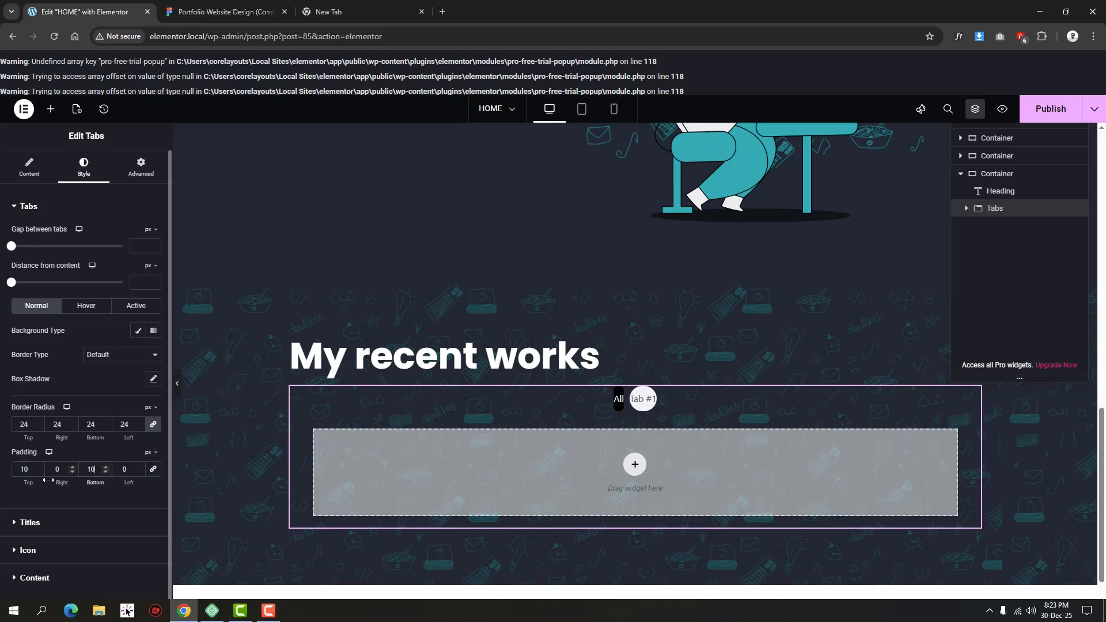
click(57, 469)
text(32)
key(Tab)
key(Tab)
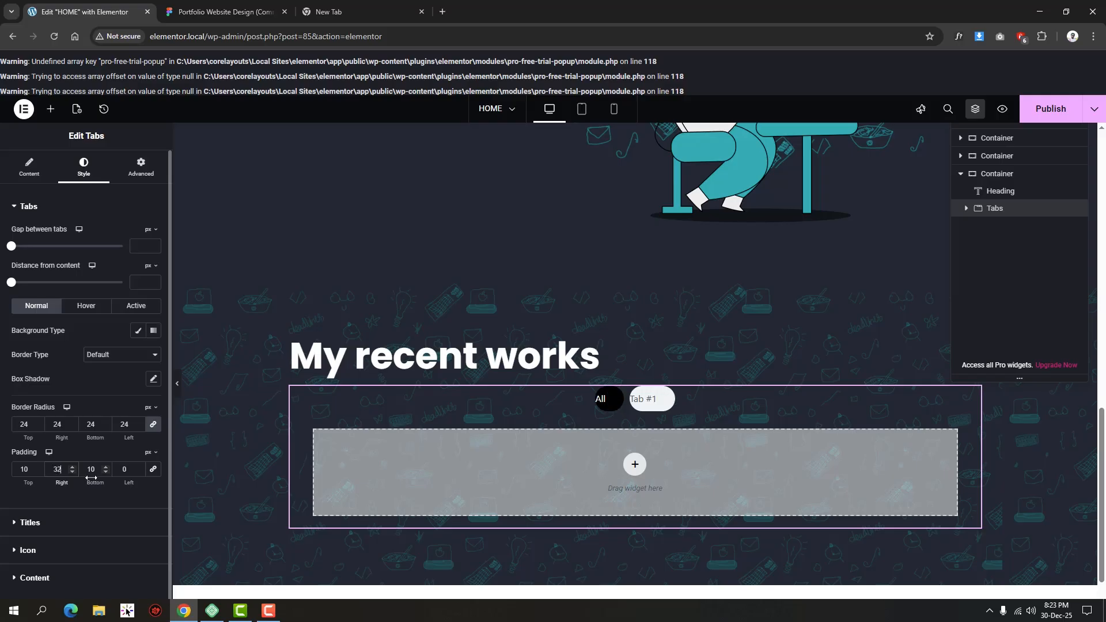
text(32)
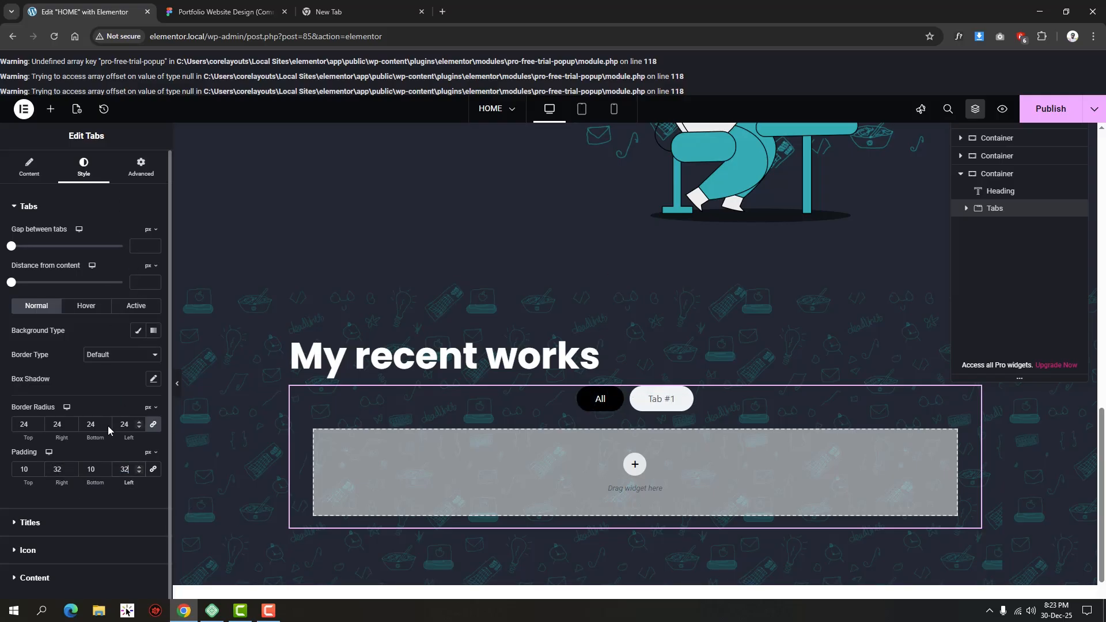
Set the active tab's classic background color to #00ADB5 as in the Figma design, and justify the tabs to the start.
scroll(110, 514, down, 1)
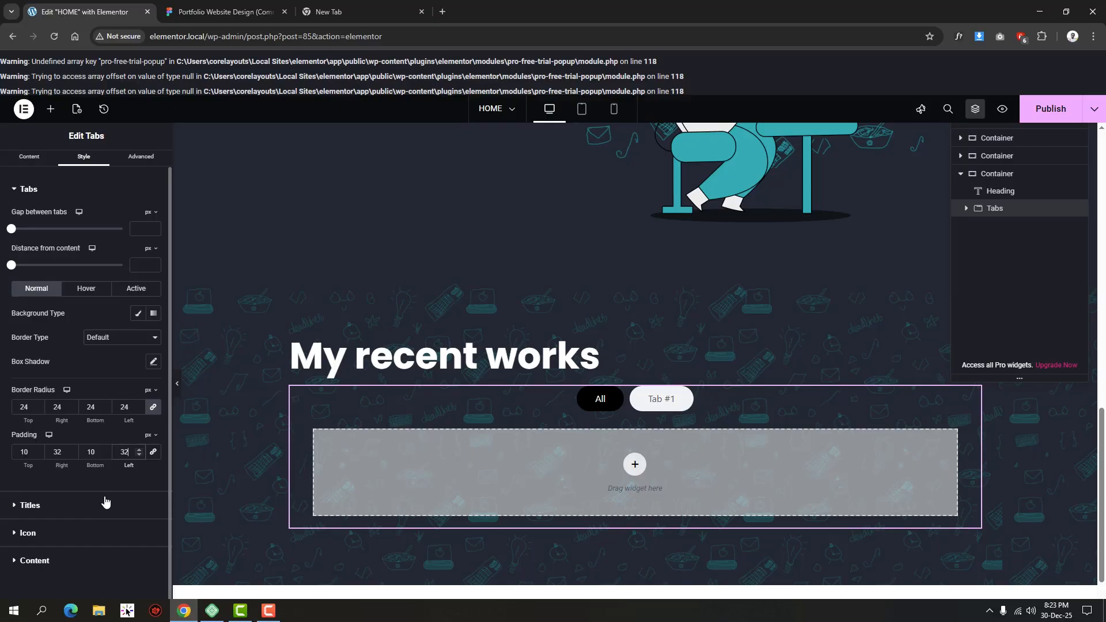
scroll(116, 327, up, 1)
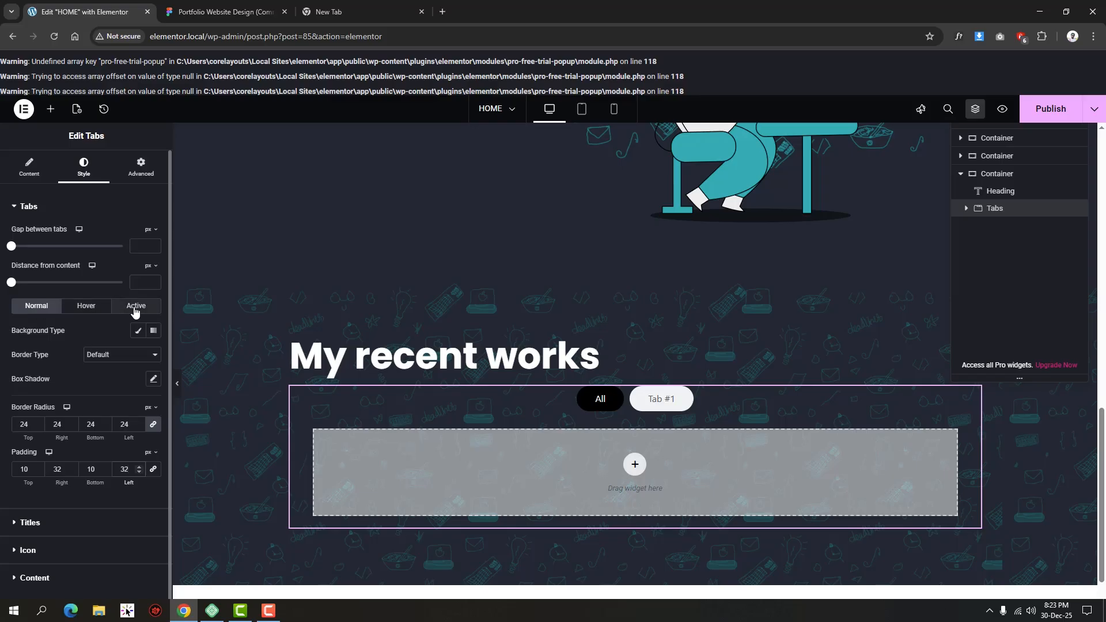
key(ctrl+Tab)
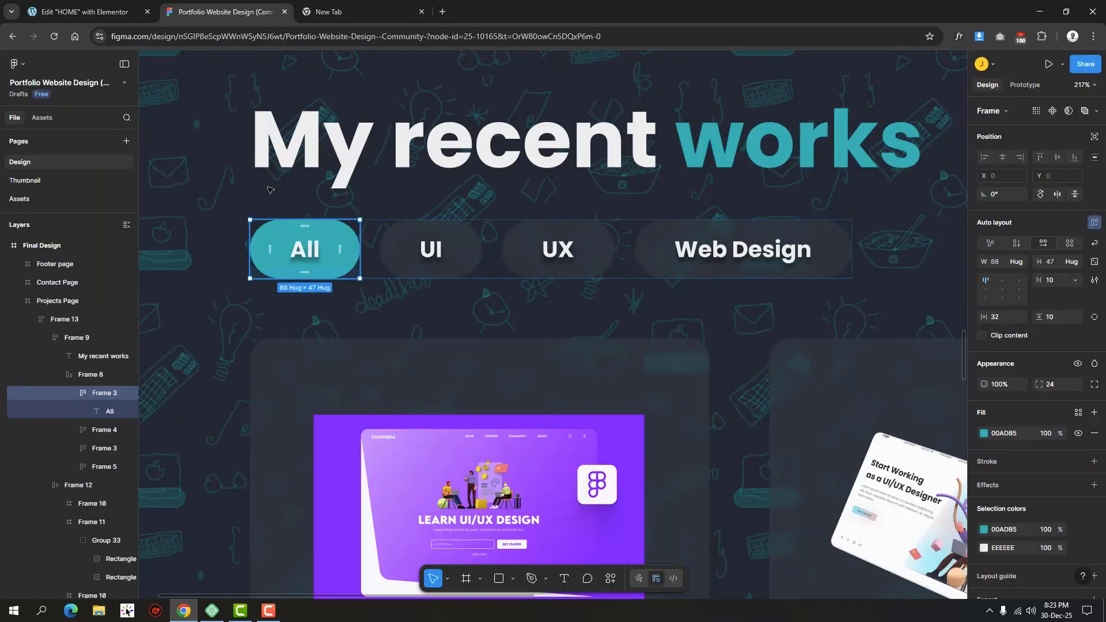
key(ctrl+shift+Tab)
click(136, 306)
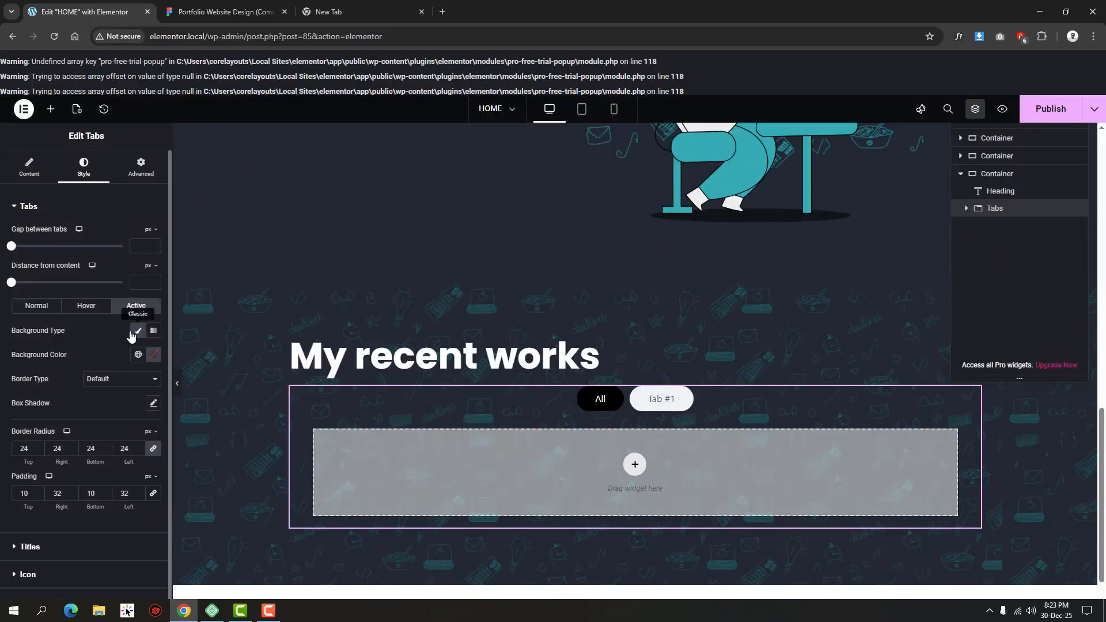
click(152, 355)
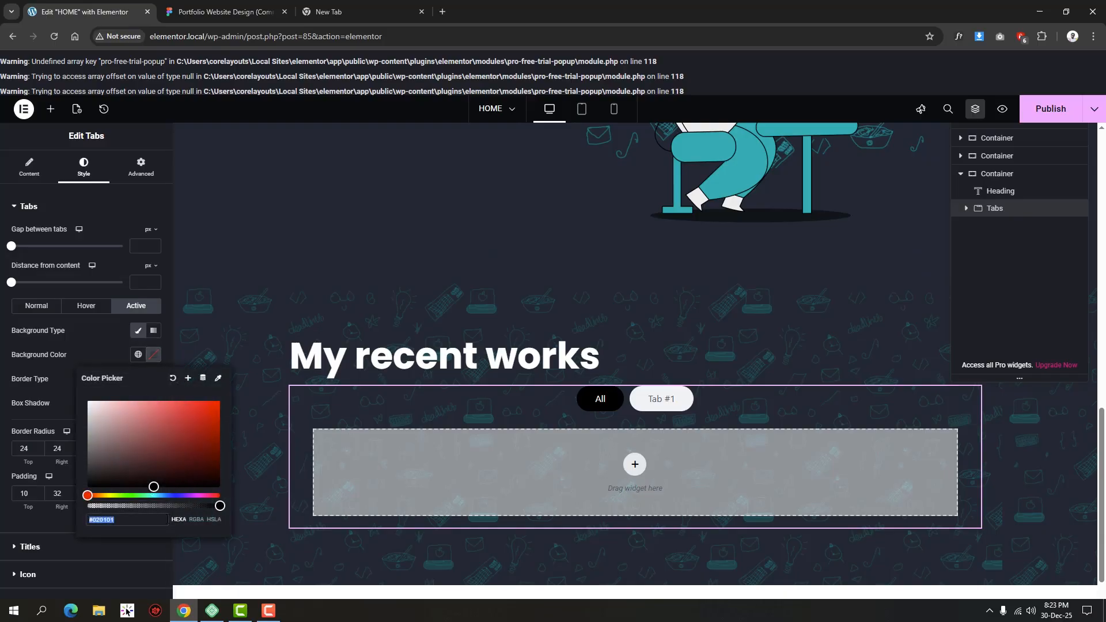
text(00ADB5)
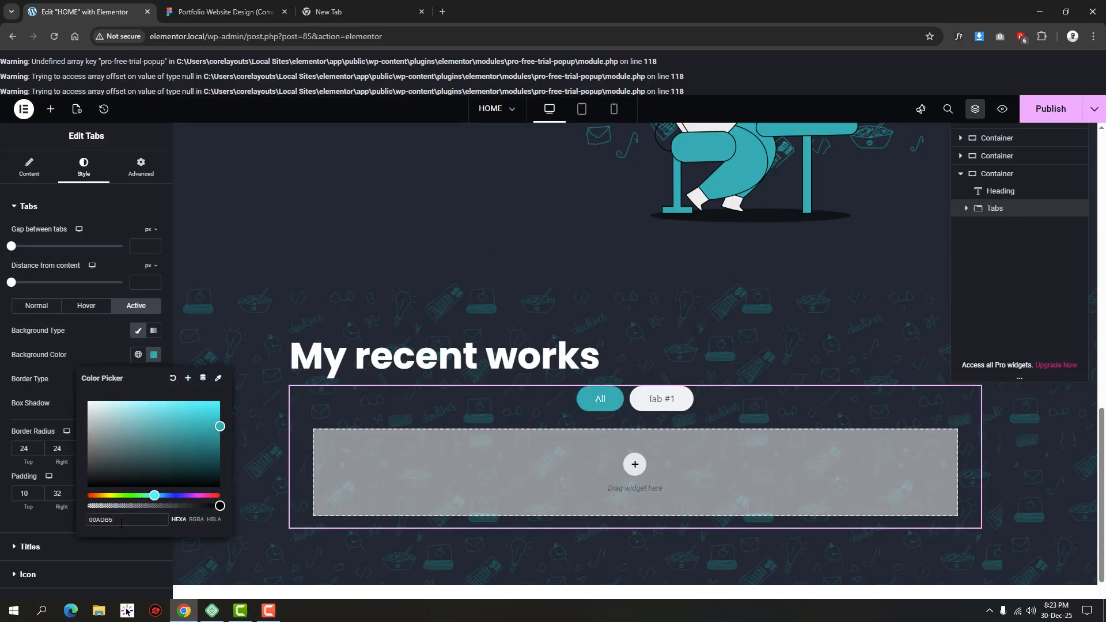
click(95, 333)
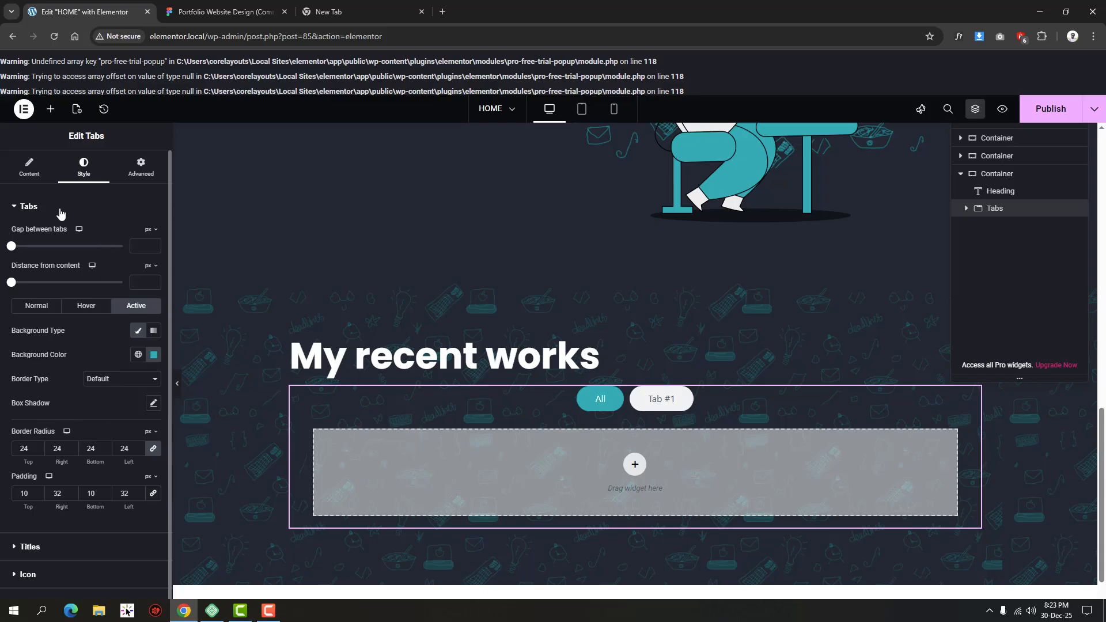
click(32, 168)
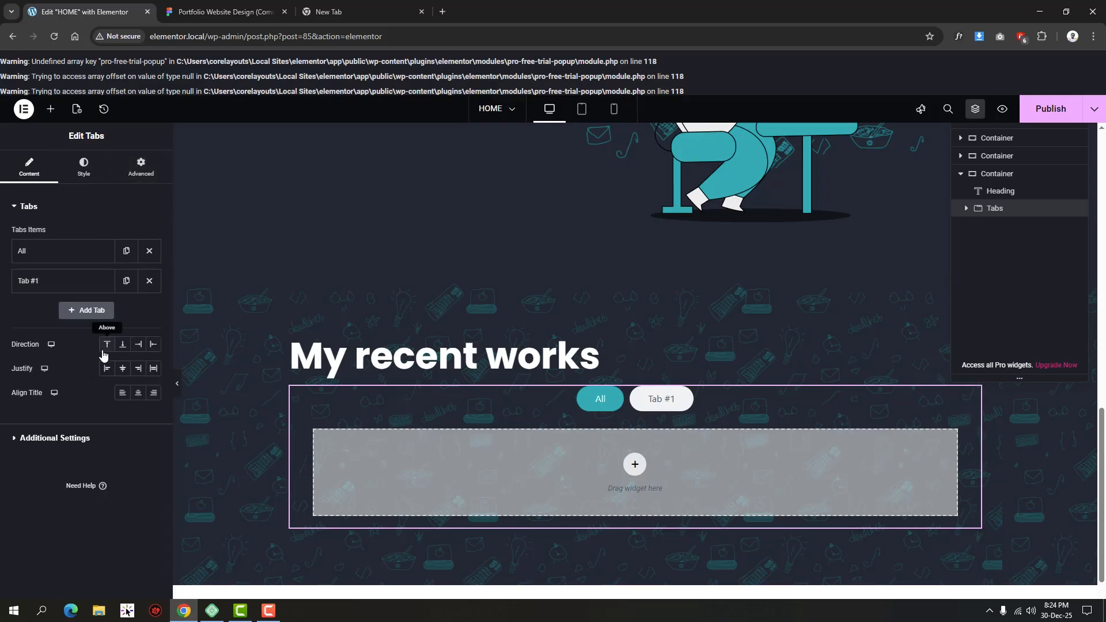
click(106, 369)
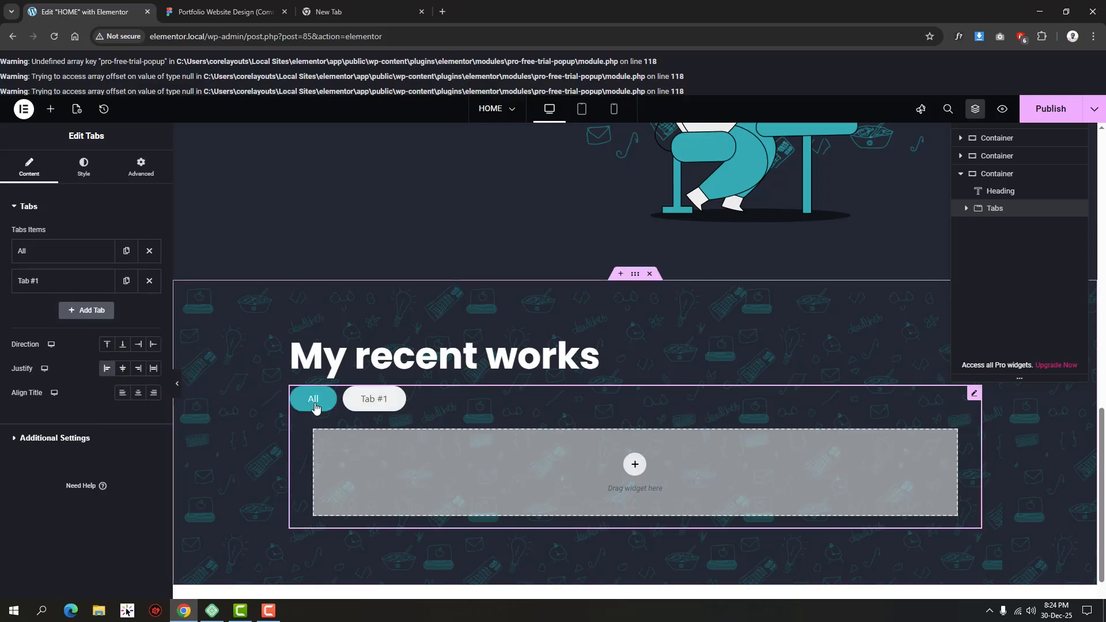
Set the tab titles' typography to Poppins, 18 px, weight 700 (Bold), checking the "All" text's settings in the Figma design.
click(84, 168)
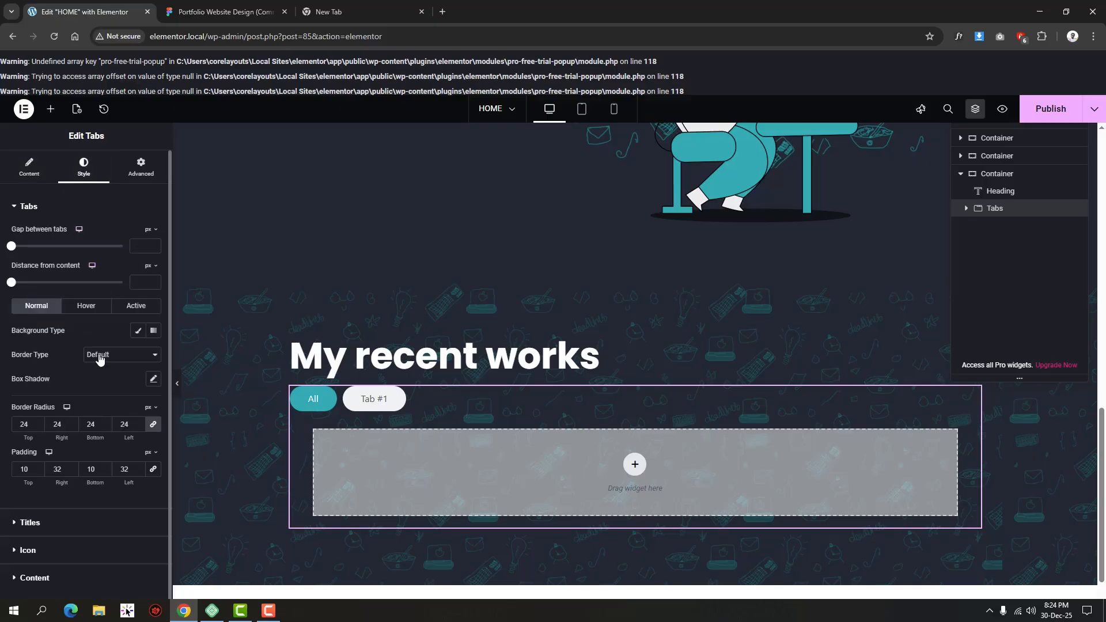
click(55, 522)
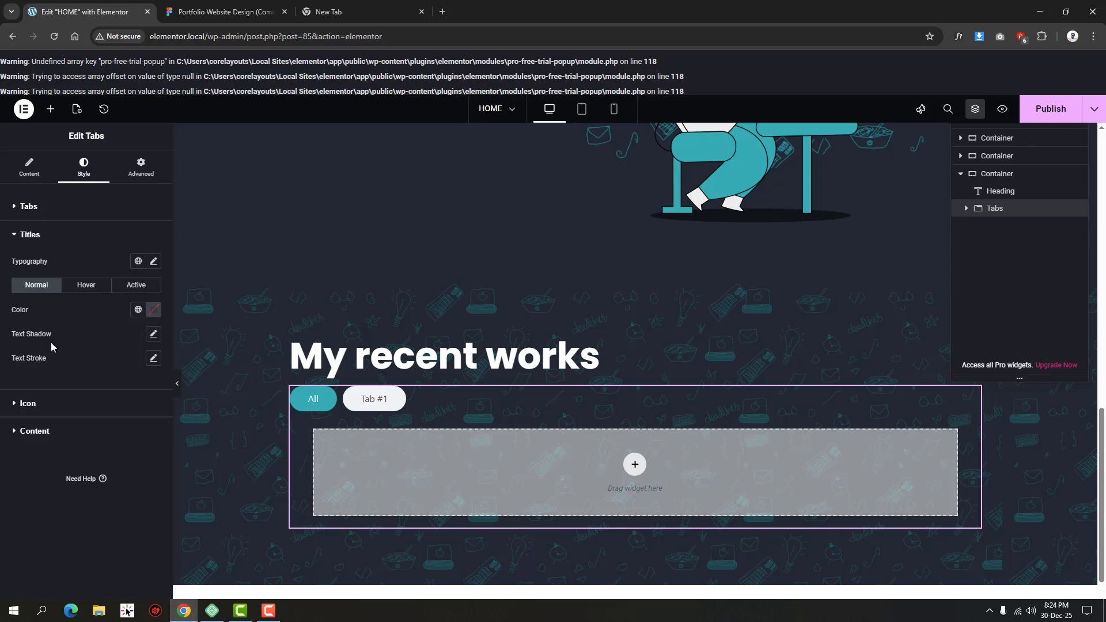
click(153, 262)
click(114, 315)
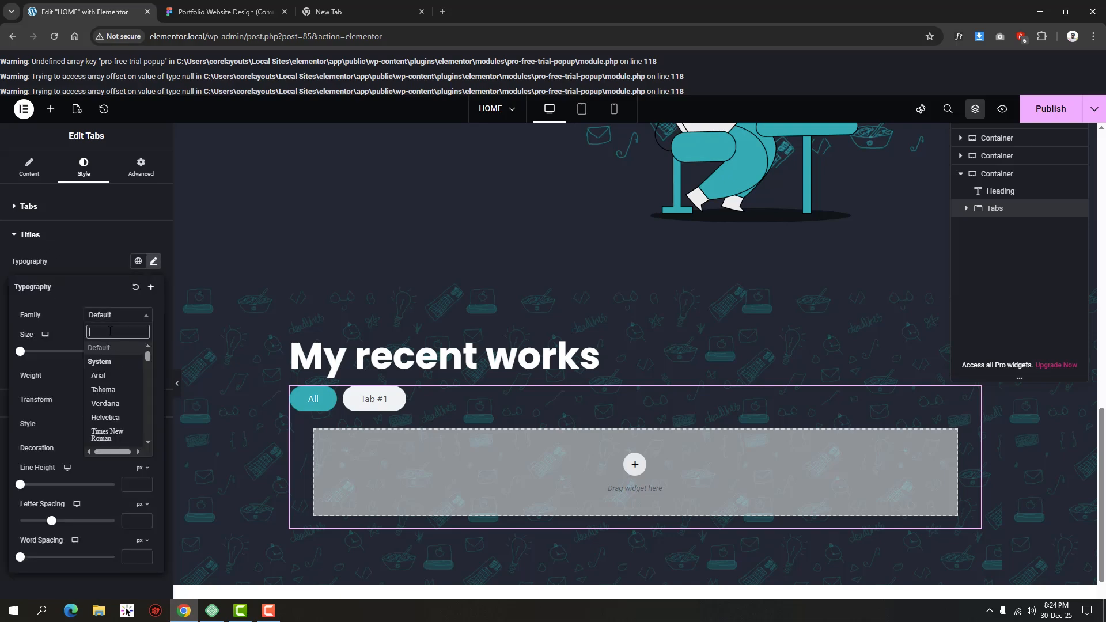
text(popp)
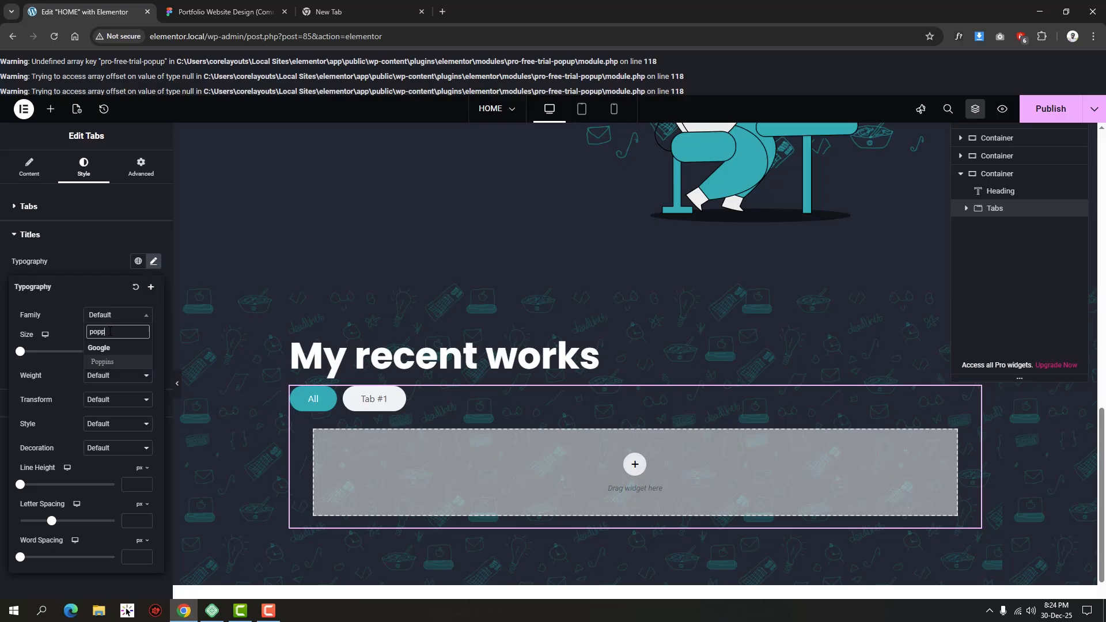
click(110, 359)
click(144, 348)
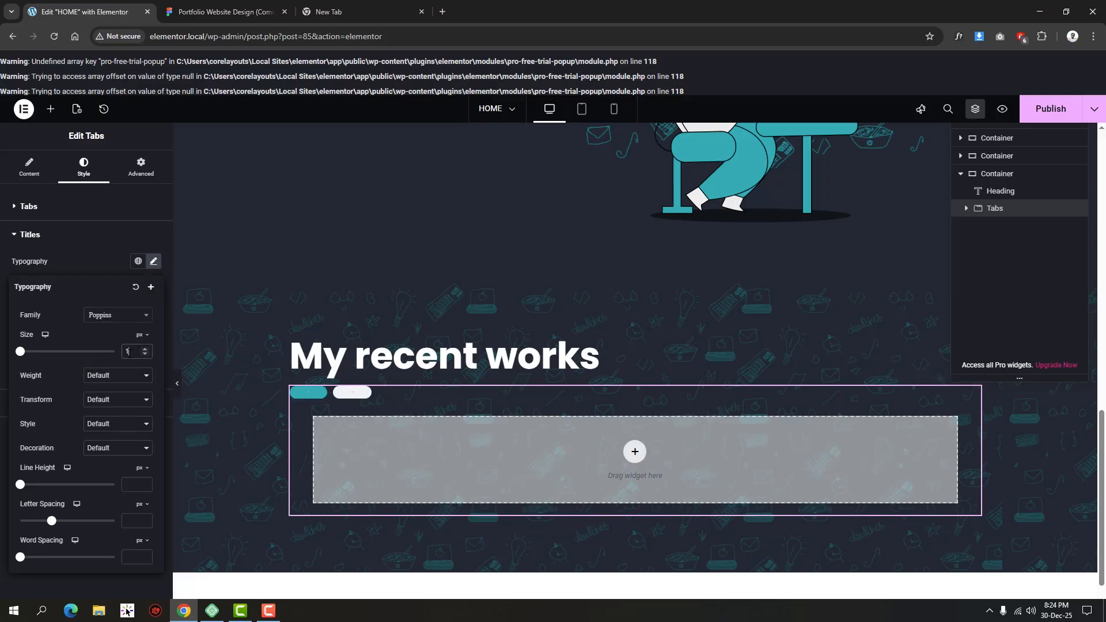
text(3)
click(222, 11)
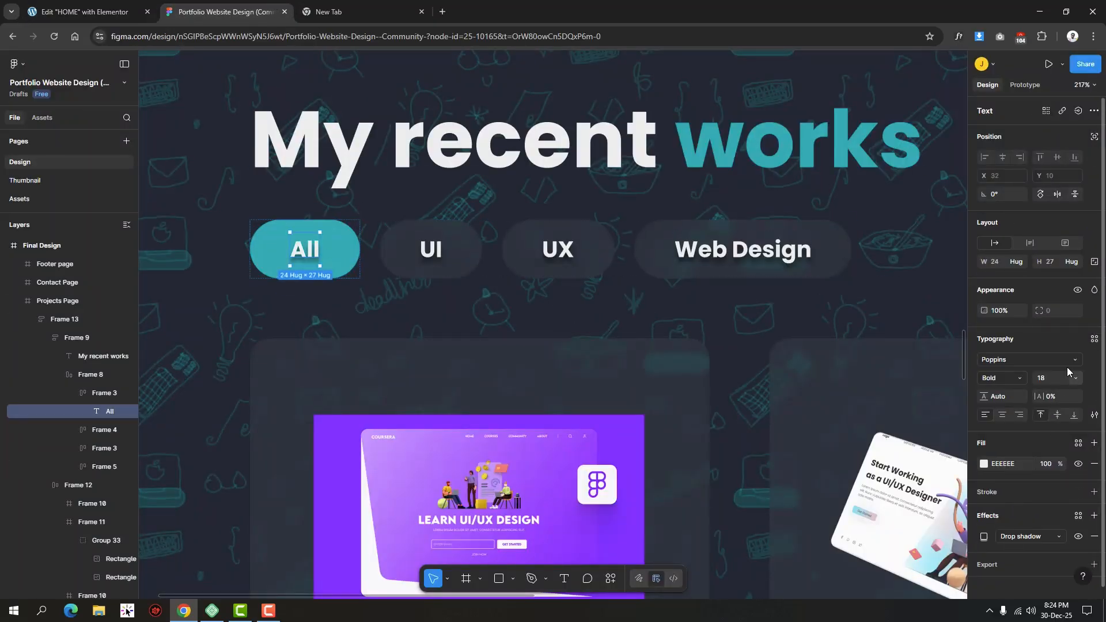
click(86, 11)
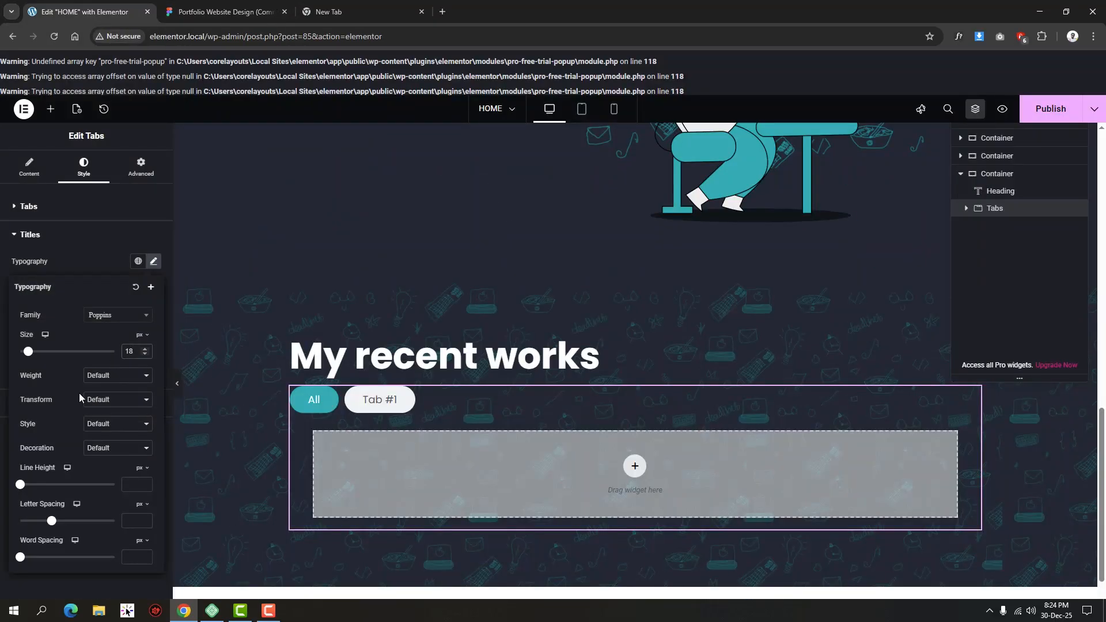
click(115, 375)
click(119, 474)
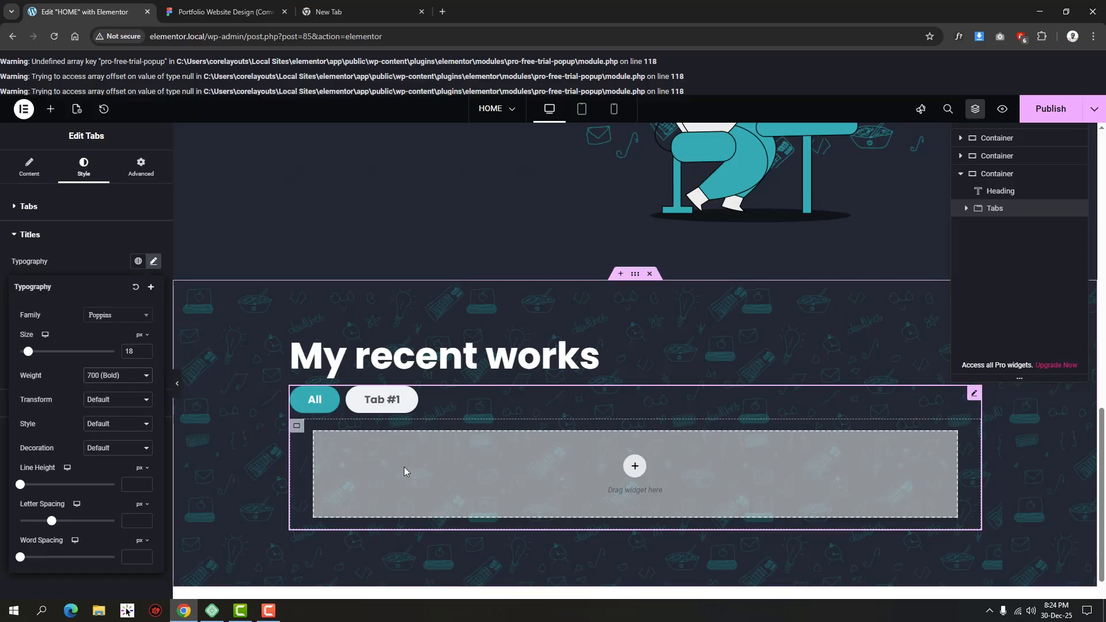
Switch to the Figma design and copy the "UI" button's fill color, 393E46.
click(224, 11)
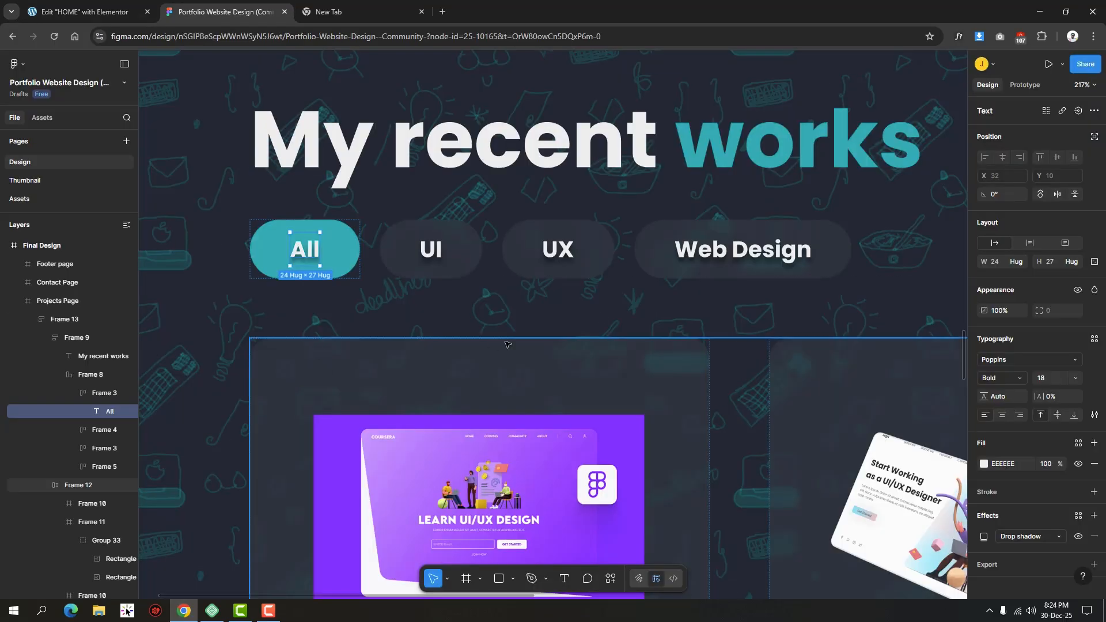
click(460, 247)
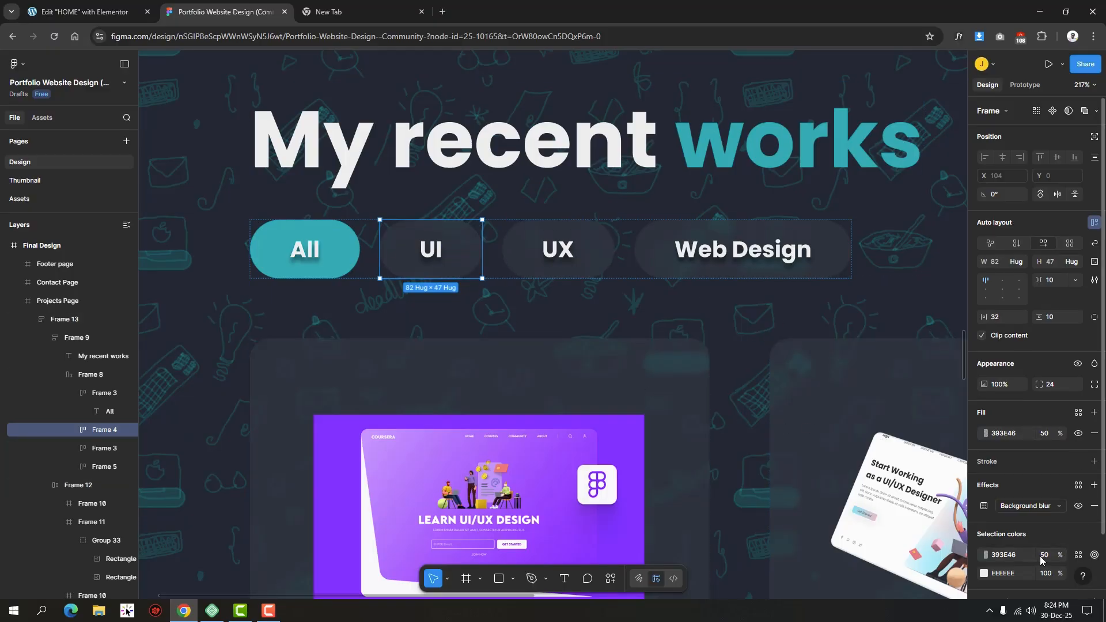
click(1005, 555)
key(ctrl+c)
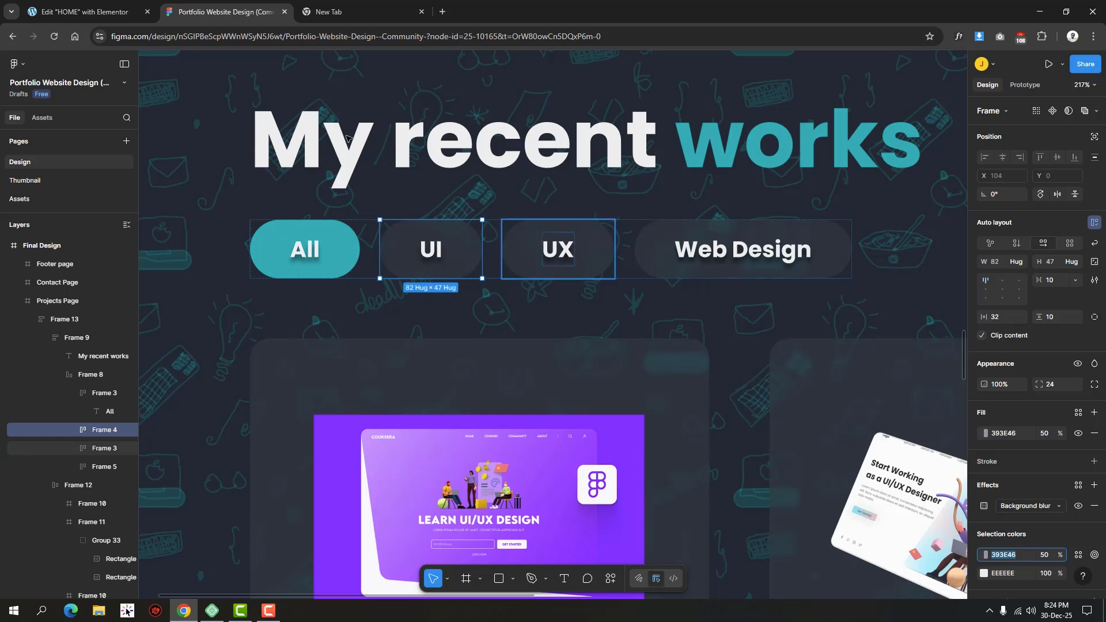
scroll(438, 207, up, 1)
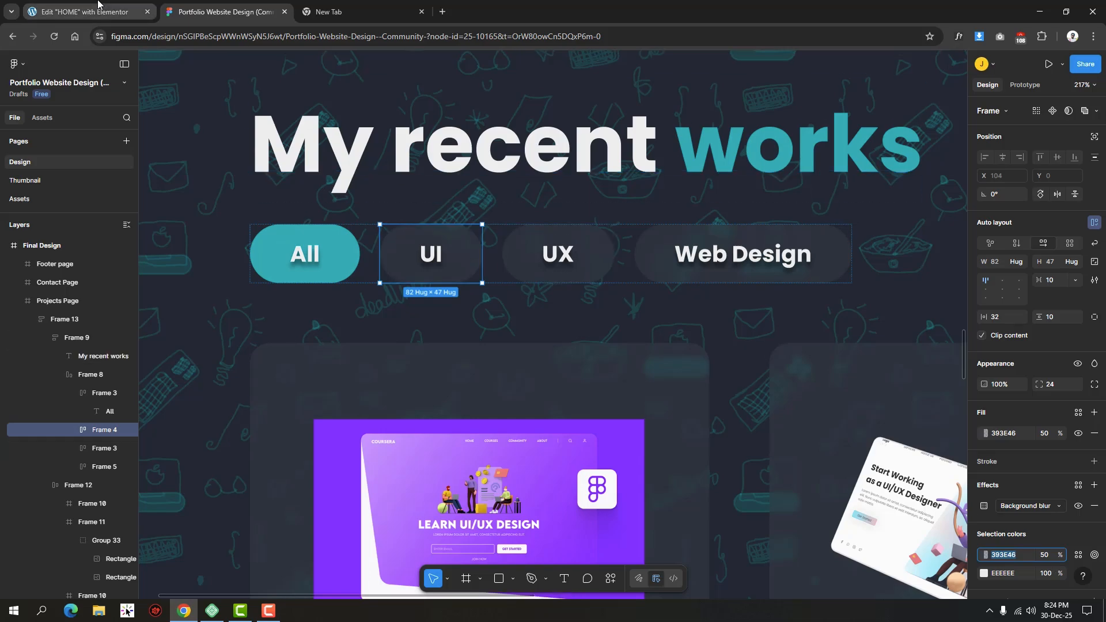
Back in Elementor, set the tabs' normal classic background to semi-transparent #393E46A6 and check it by switching between both tabs.
click(81, 12)
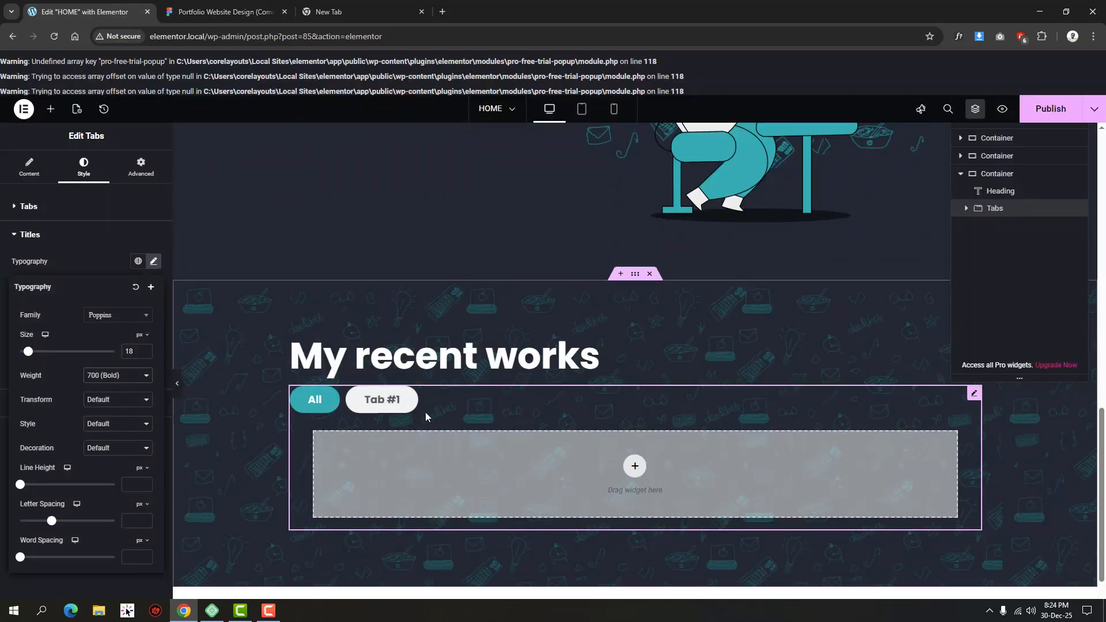
click(29, 167)
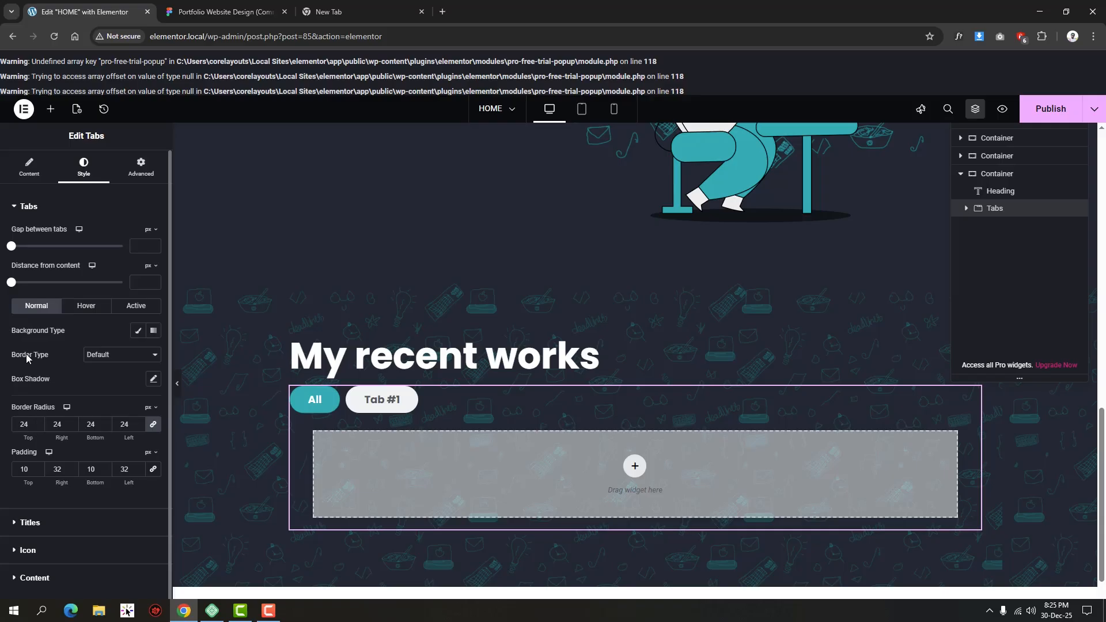
click(138, 330)
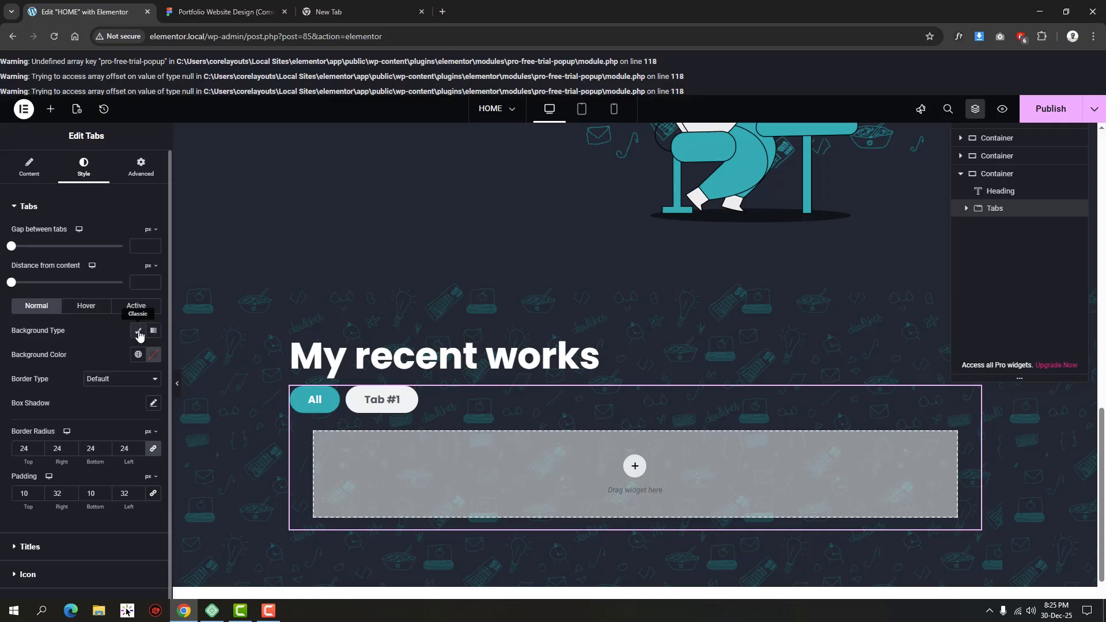
click(152, 355)
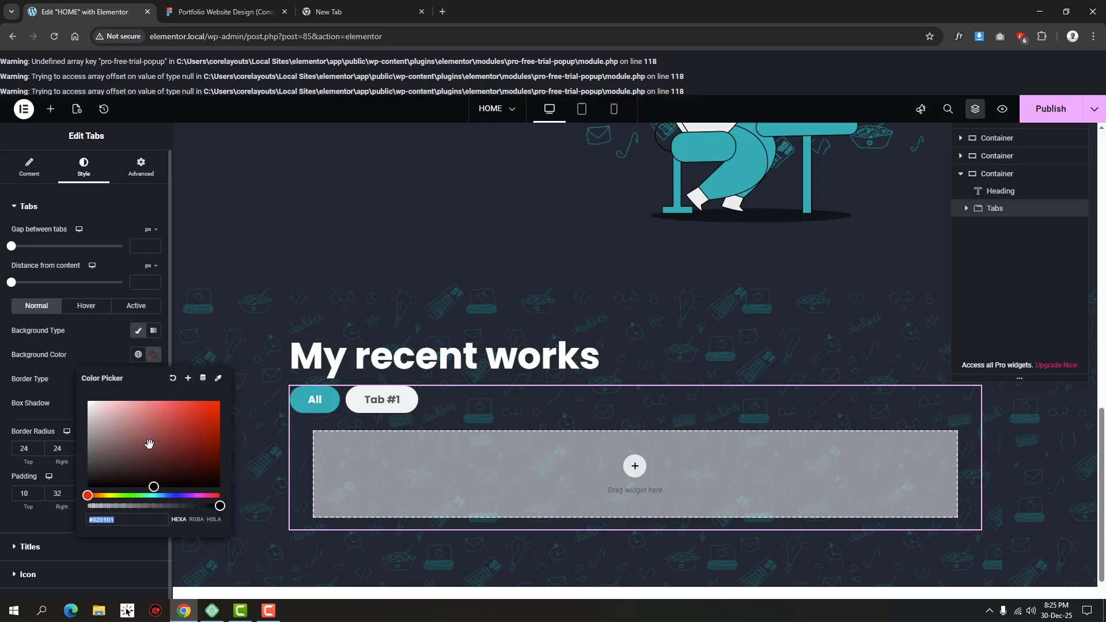
double_click(137, 518)
key(ctrl+v)
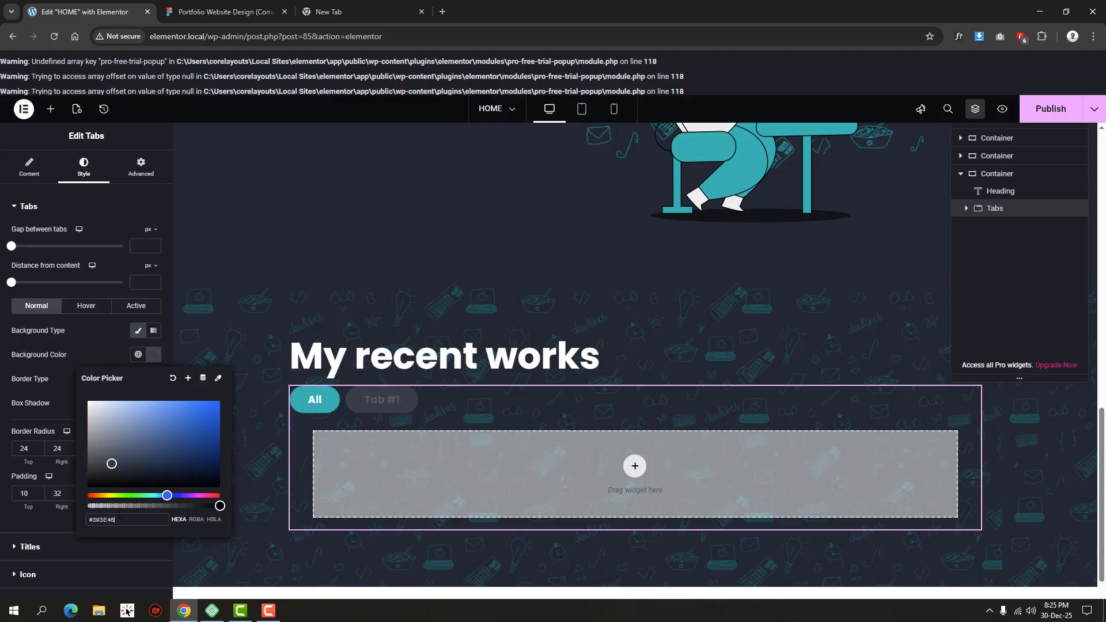
text(50)
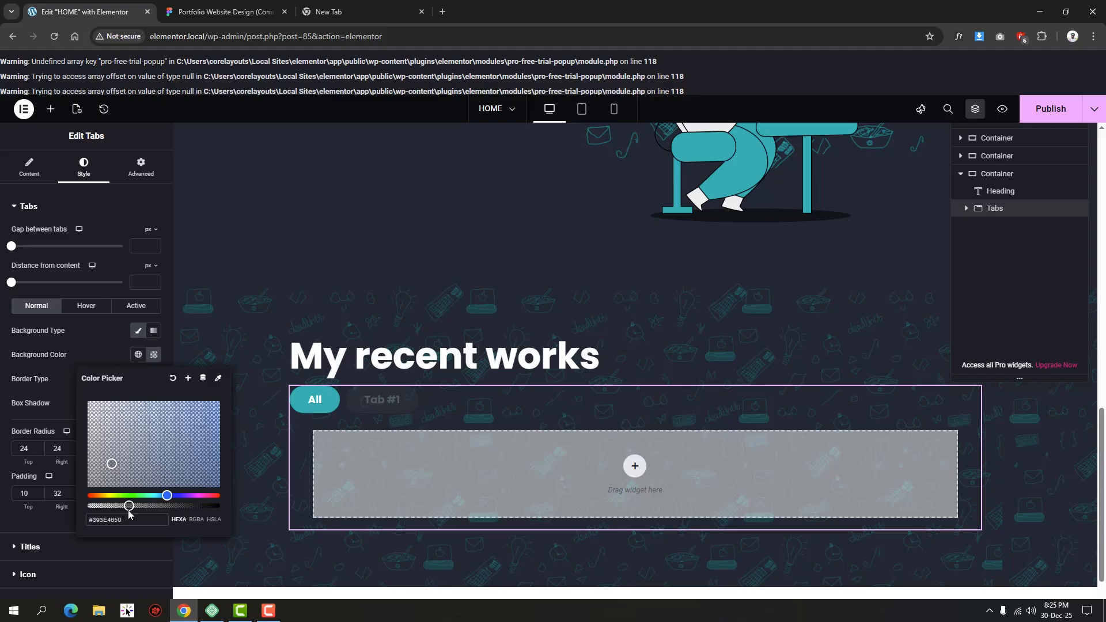
drag(128, 510, 172, 506)
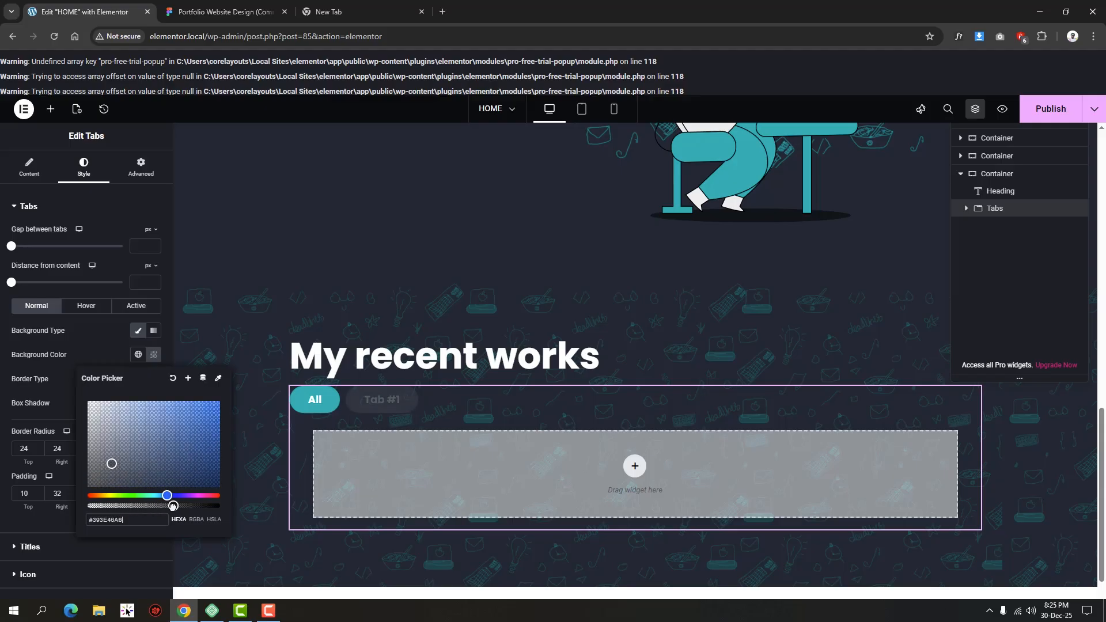
click(198, 4)
click(56, 5)
click(95, 340)
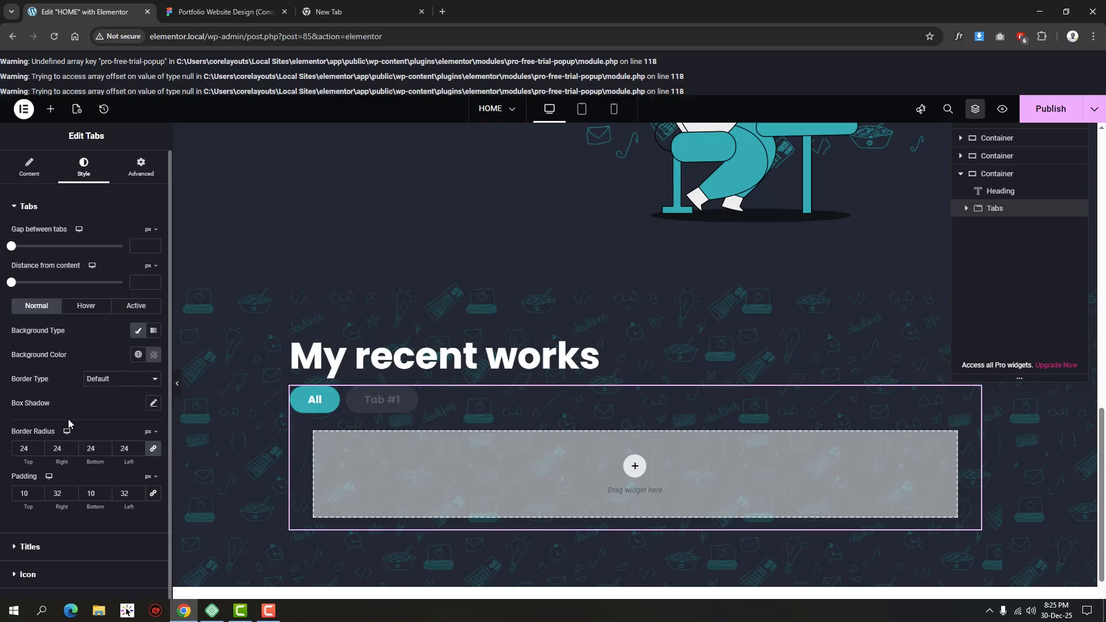
click(384, 401)
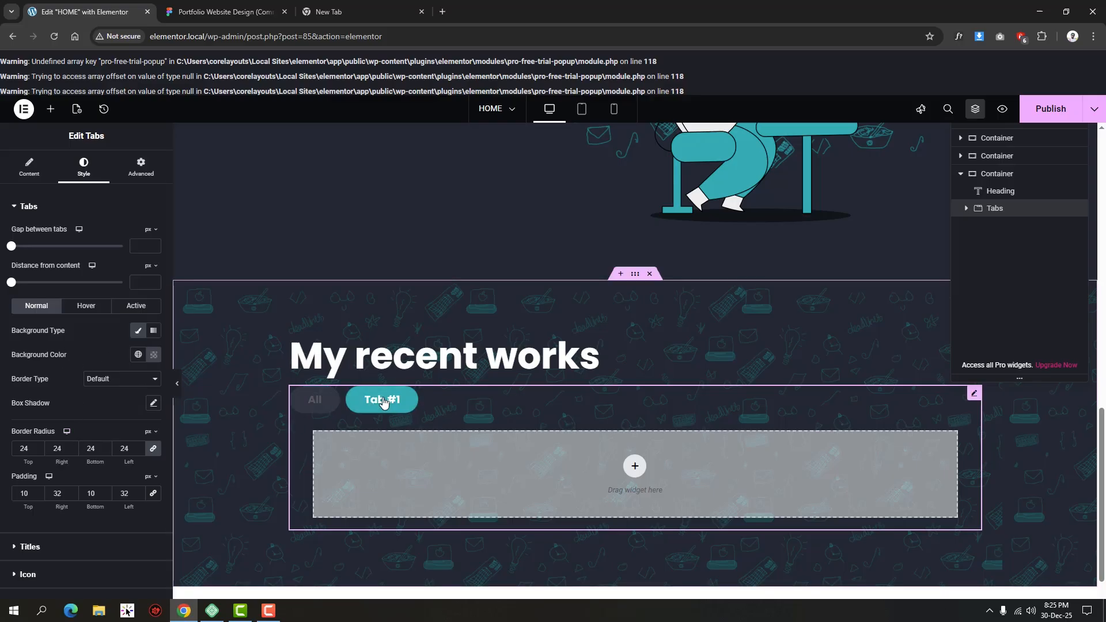
click(314, 399)
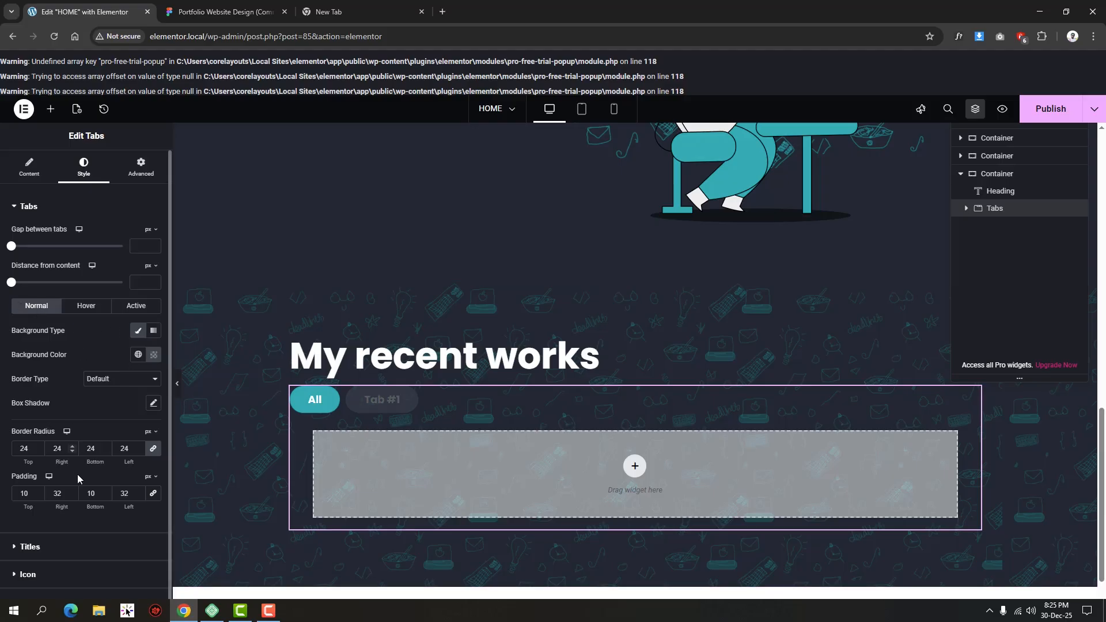
Set the tab titles' color in the normal state to #FFFFFF.
click(67, 547)
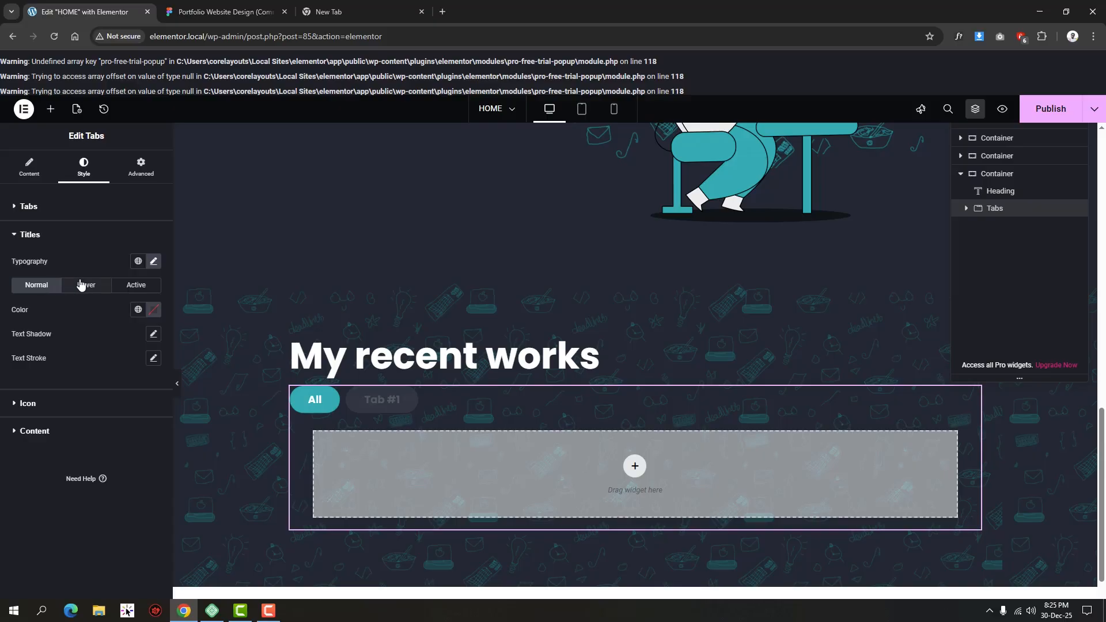
click(136, 288)
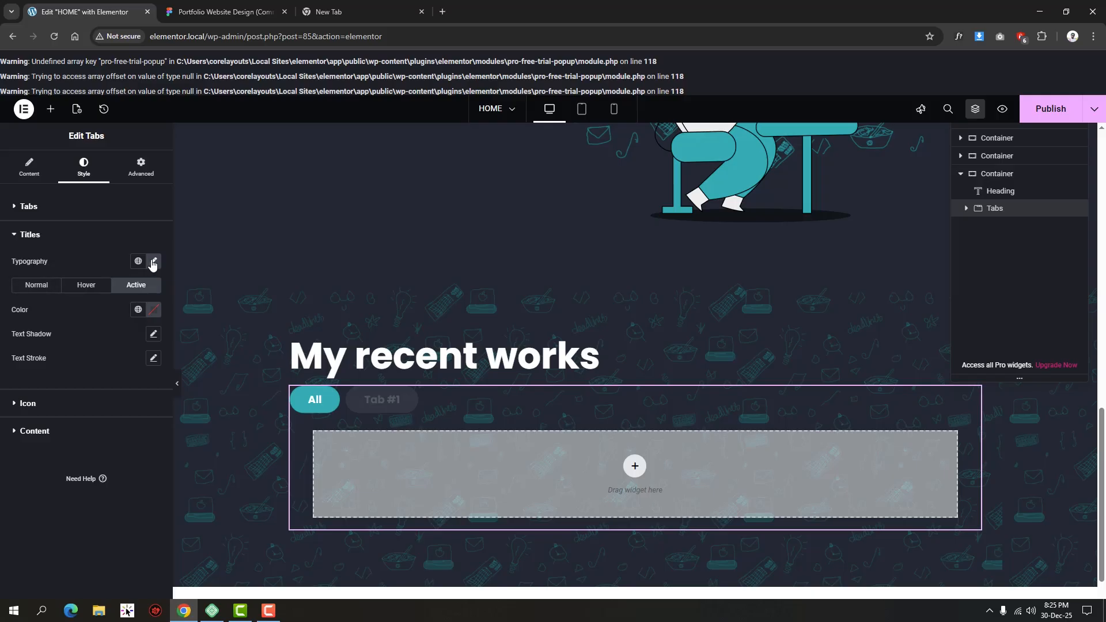
click(40, 288)
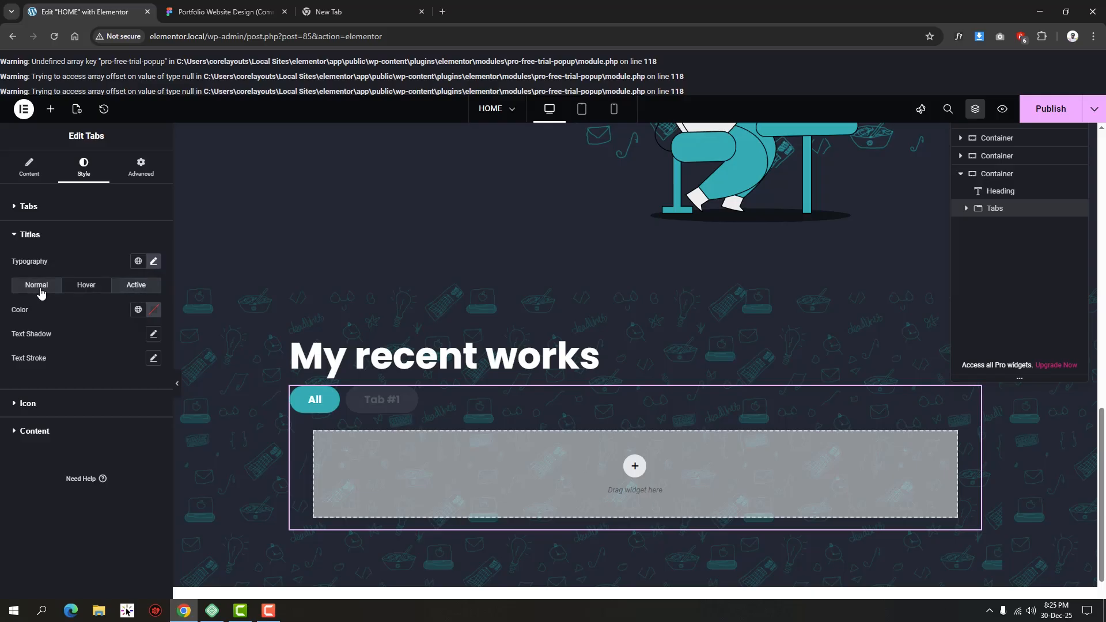
click(154, 309)
text(#FFFFFF)
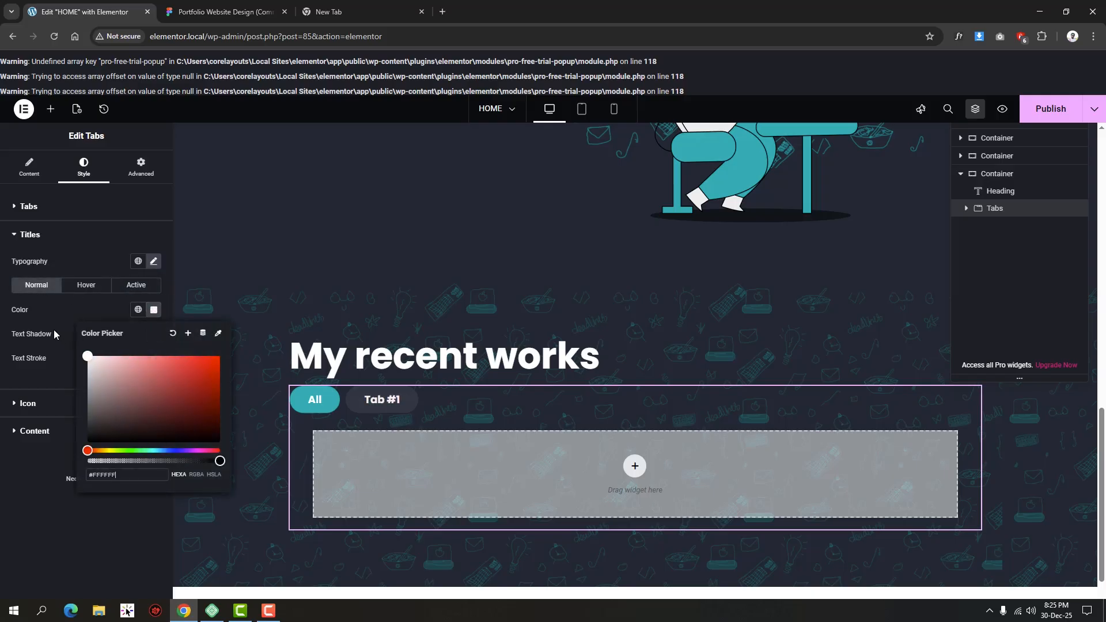
Set the tab titles' color in the active state to #FFFFFF and check the buttons in the Figma design.
click(130, 288)
click(153, 309)
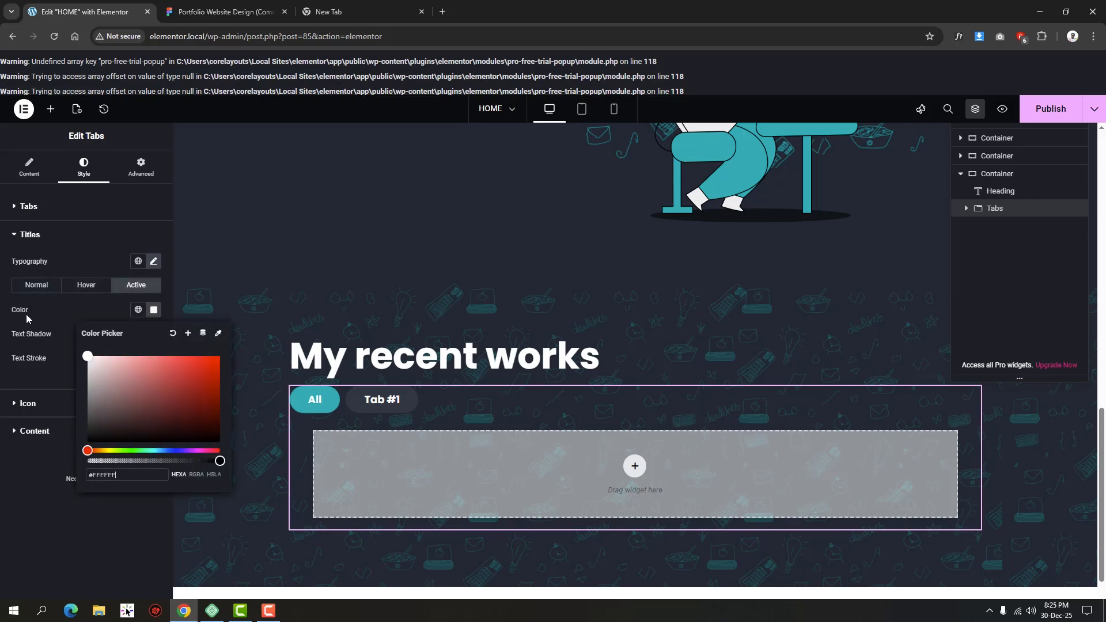
click(225, 12)
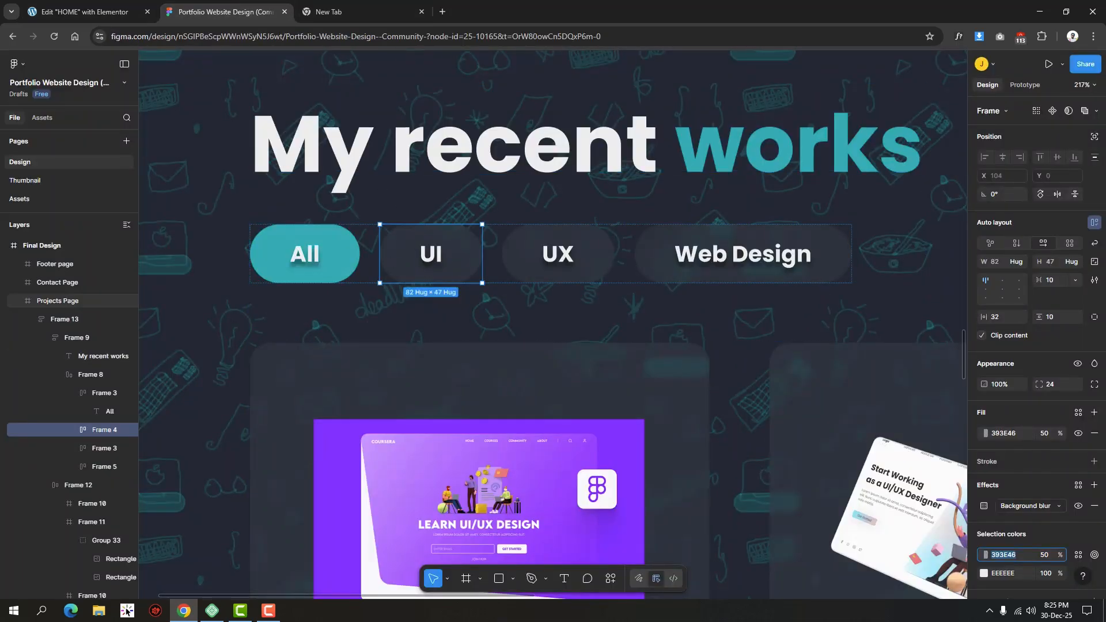
click(87, 11)
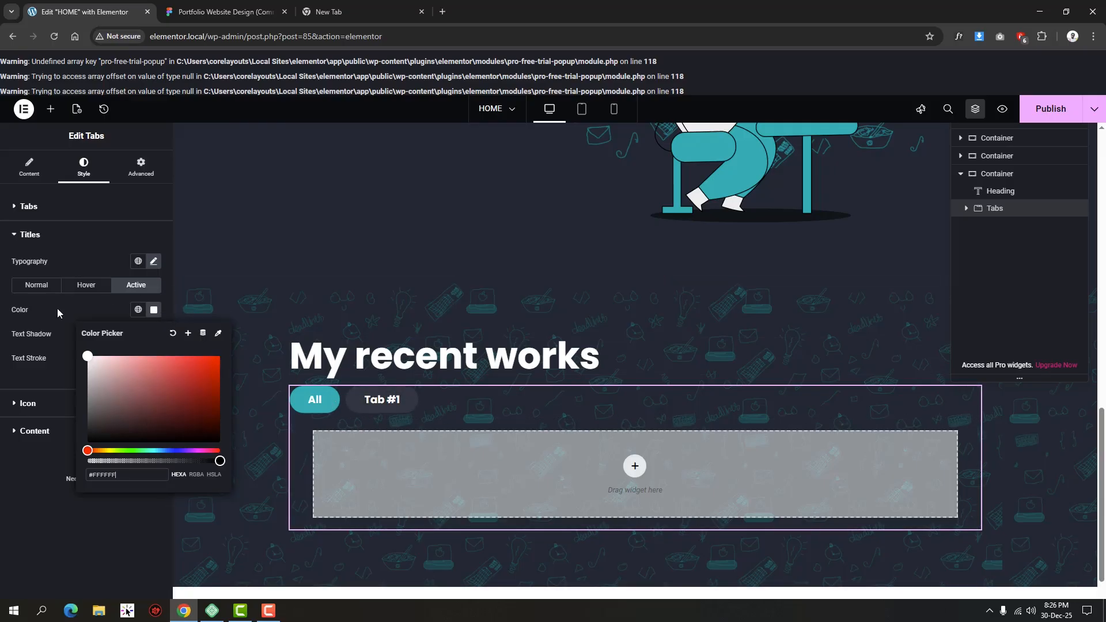
Try red shades for the tab titles' hover color, reset it, and set the hover color to white.
click(80, 288)
click(153, 309)
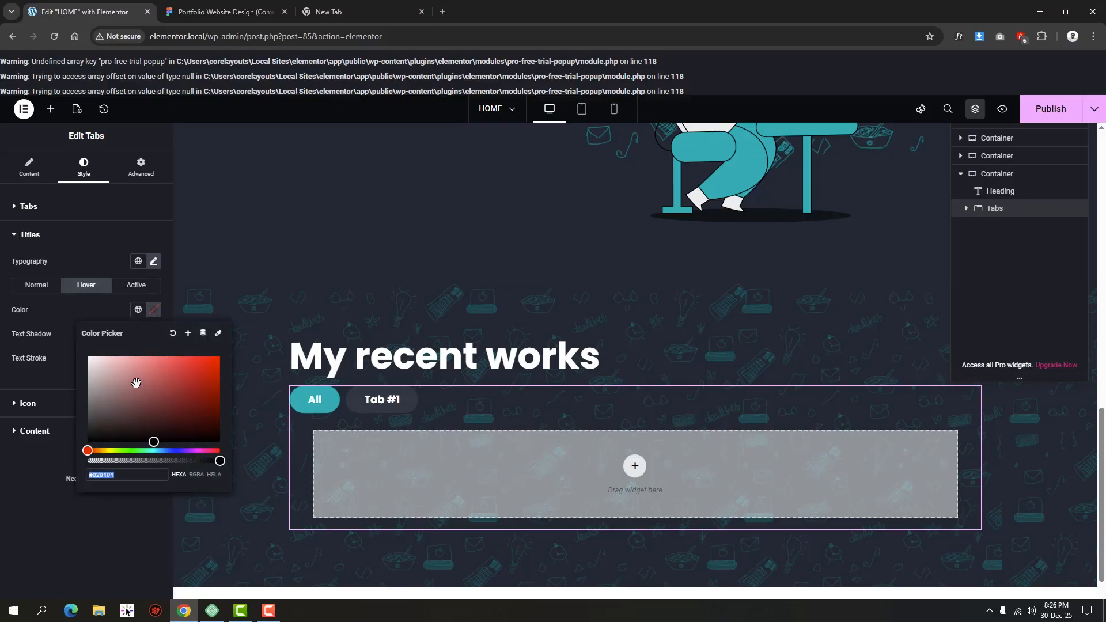
click(200, 363)
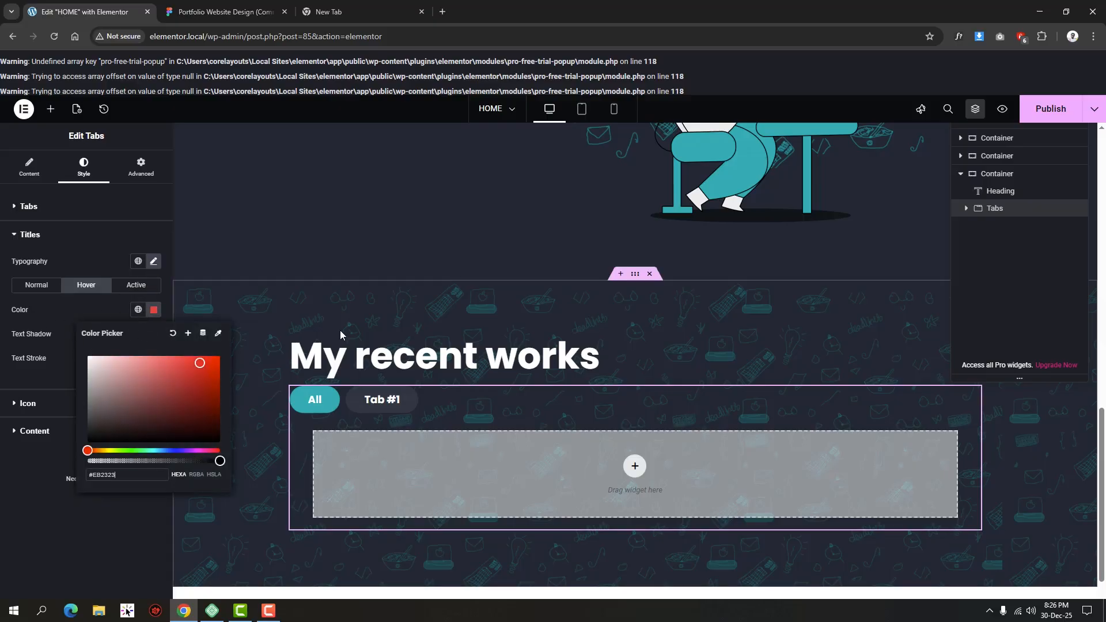
click(220, 365)
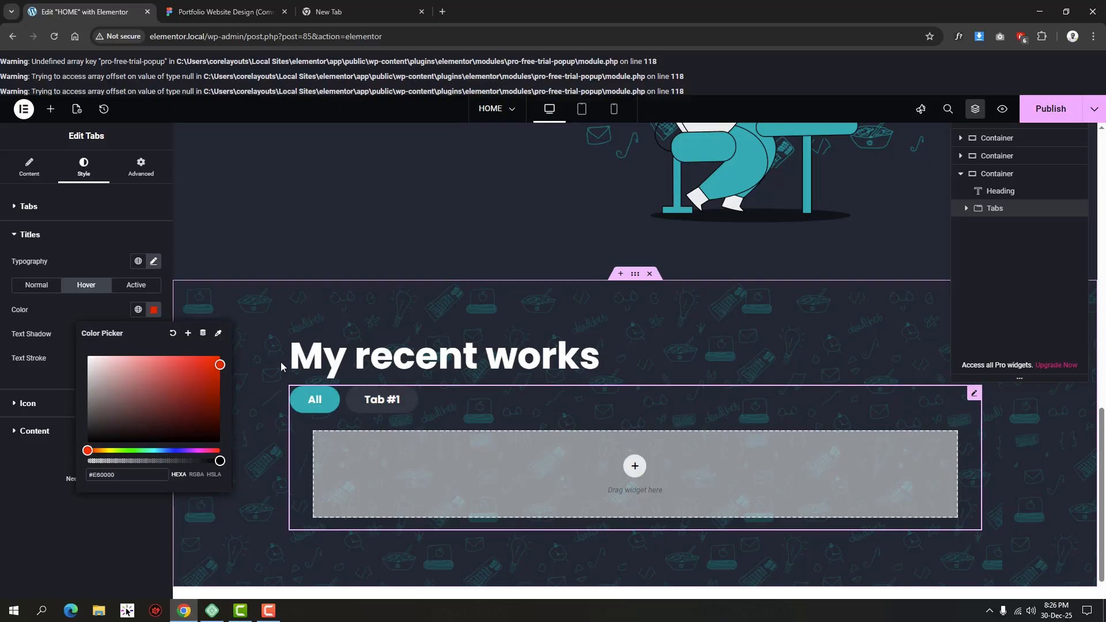
click(173, 333)
click(85, 297)
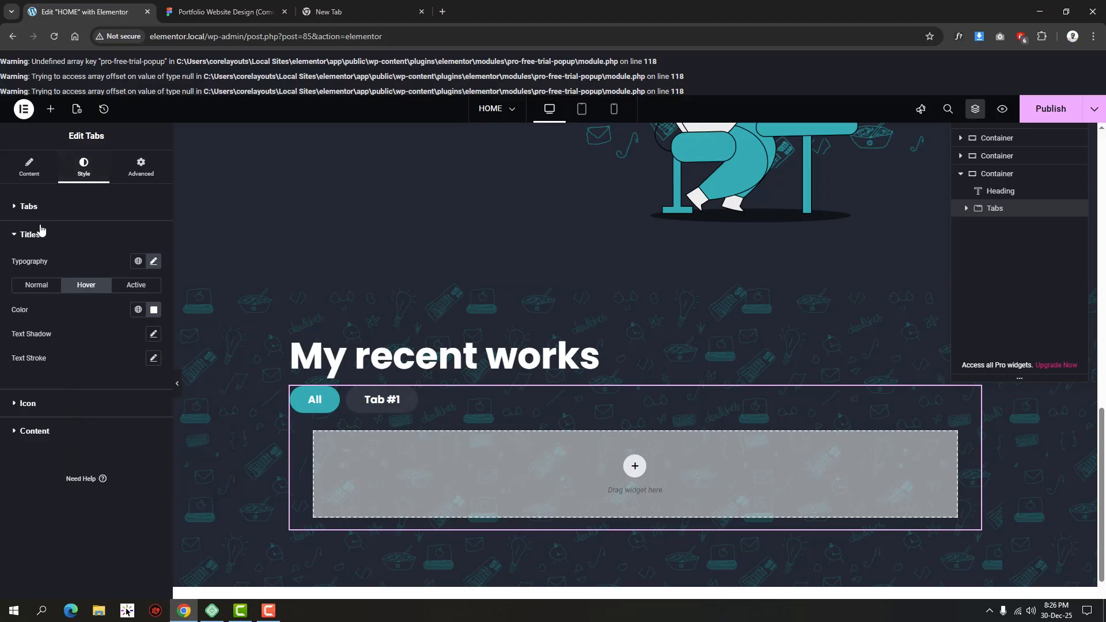
Review the tabs' active and hover background settings and copy the normal-state background color, #393E46A6.
click(23, 235)
click(27, 205)
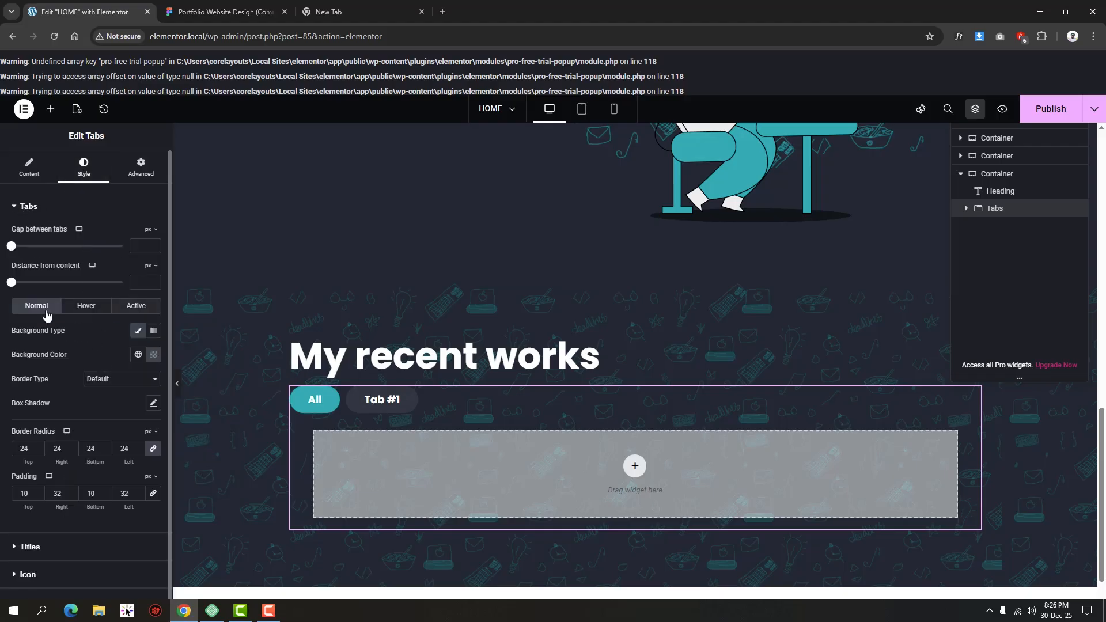
click(136, 306)
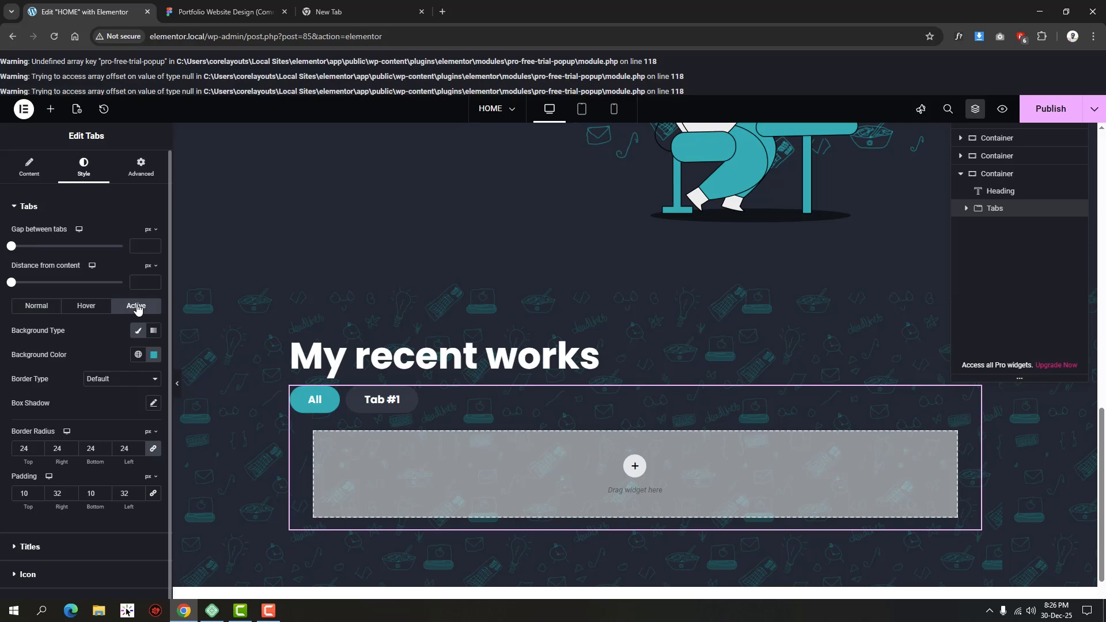
click(86, 309)
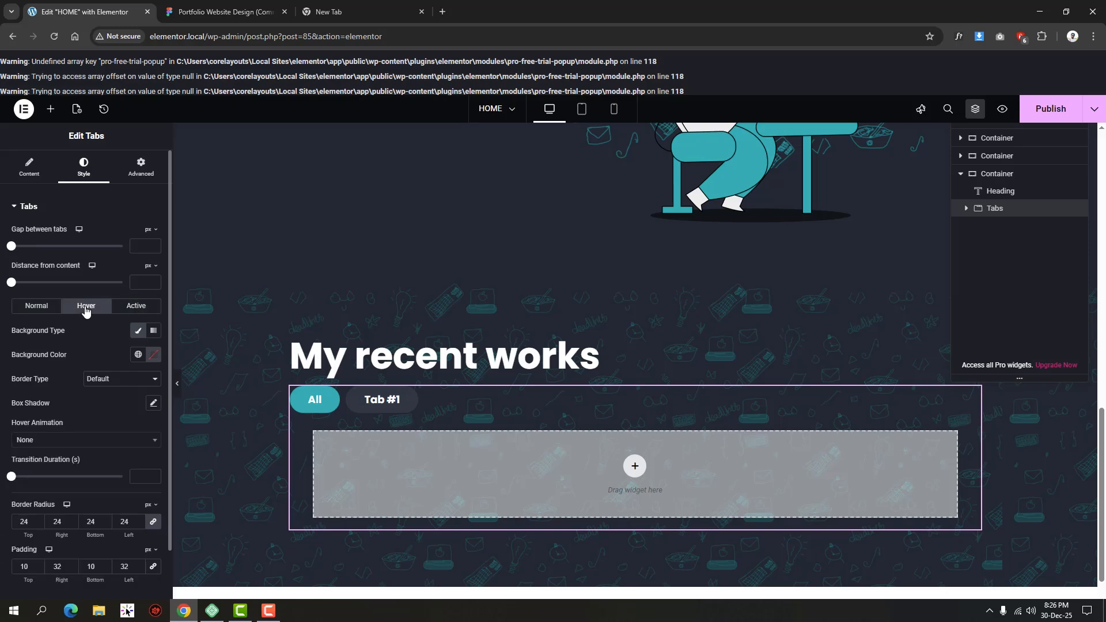
click(34, 308)
click(153, 354)
drag(88, 519, 130, 516)
key(ctrl+c)
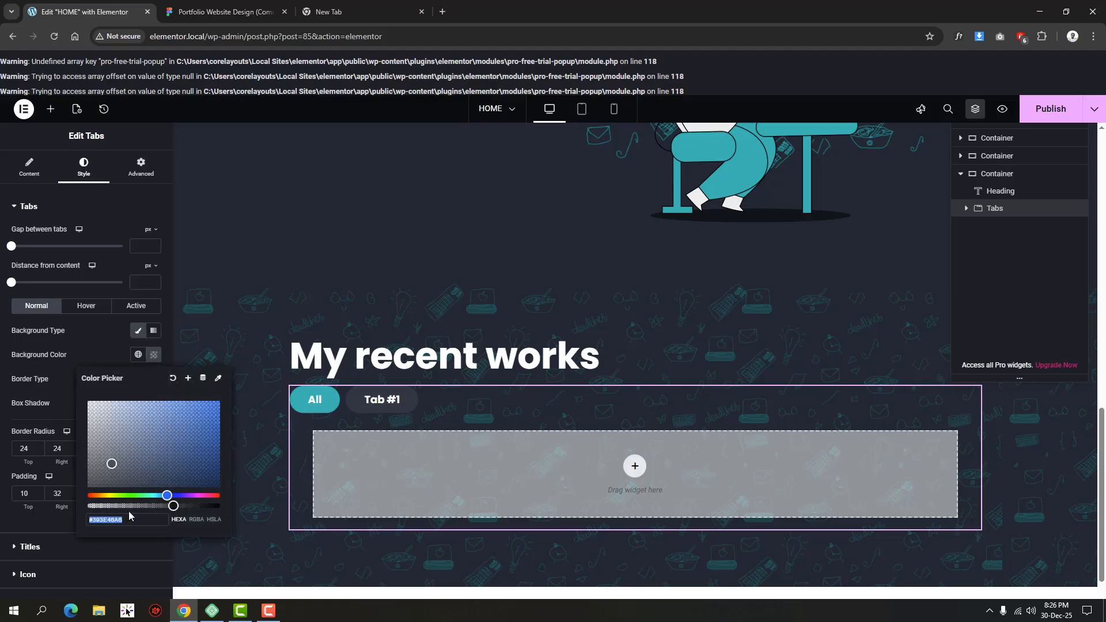
Set the tabs' hover-state background color to #393E46A6.
click(89, 306)
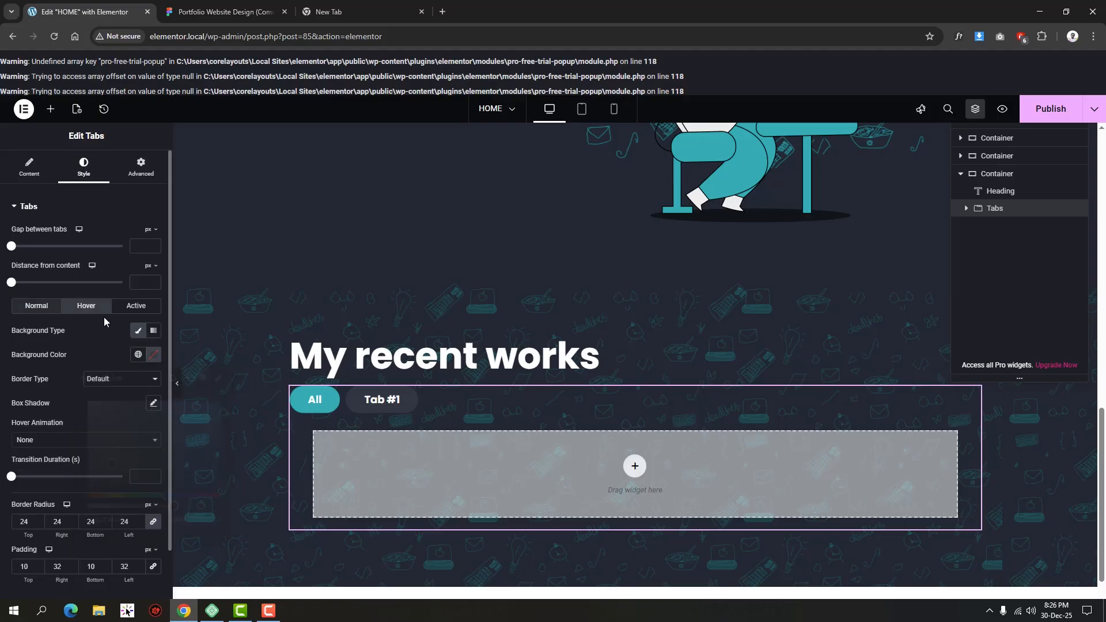
click(153, 356)
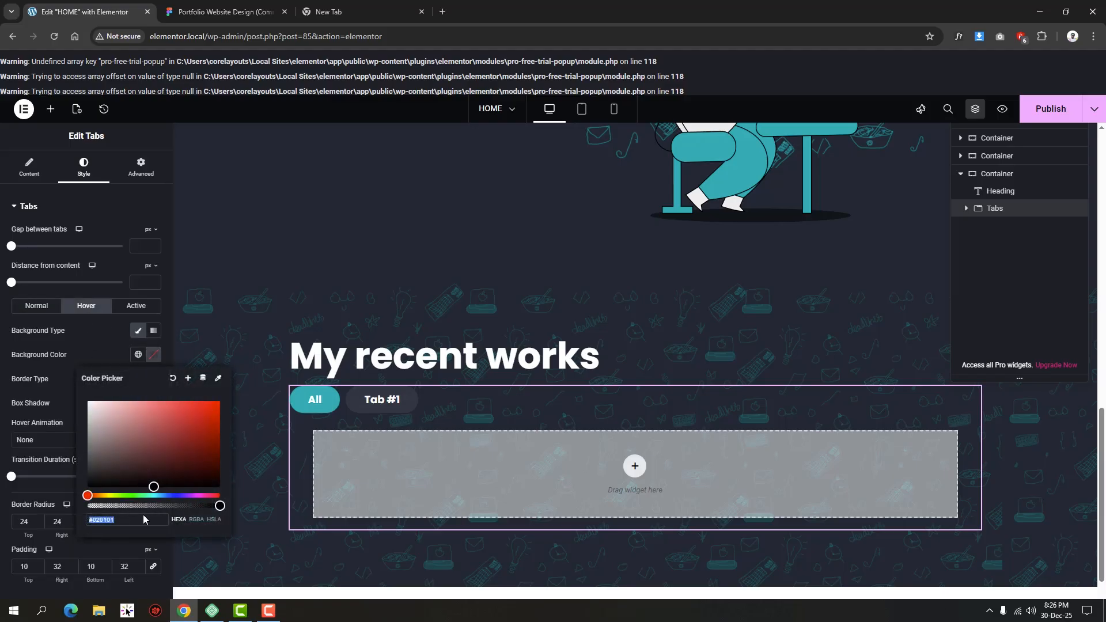
click(132, 524)
key(ctrl+v)
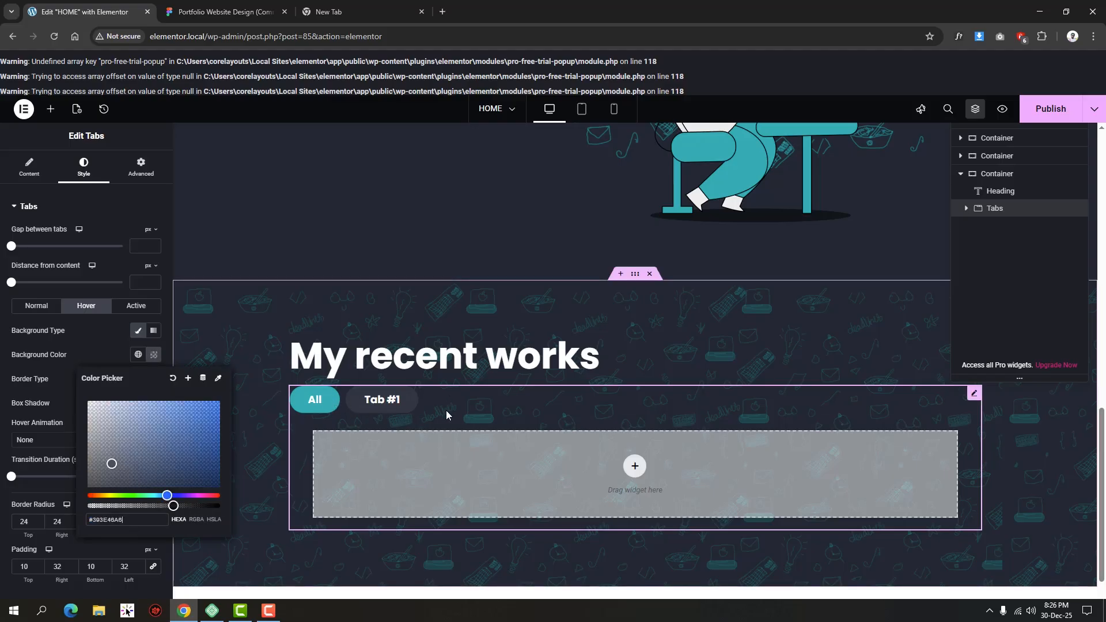
Switch to the Figma design and select the label text of the "UI" filter button.
click(173, 11)
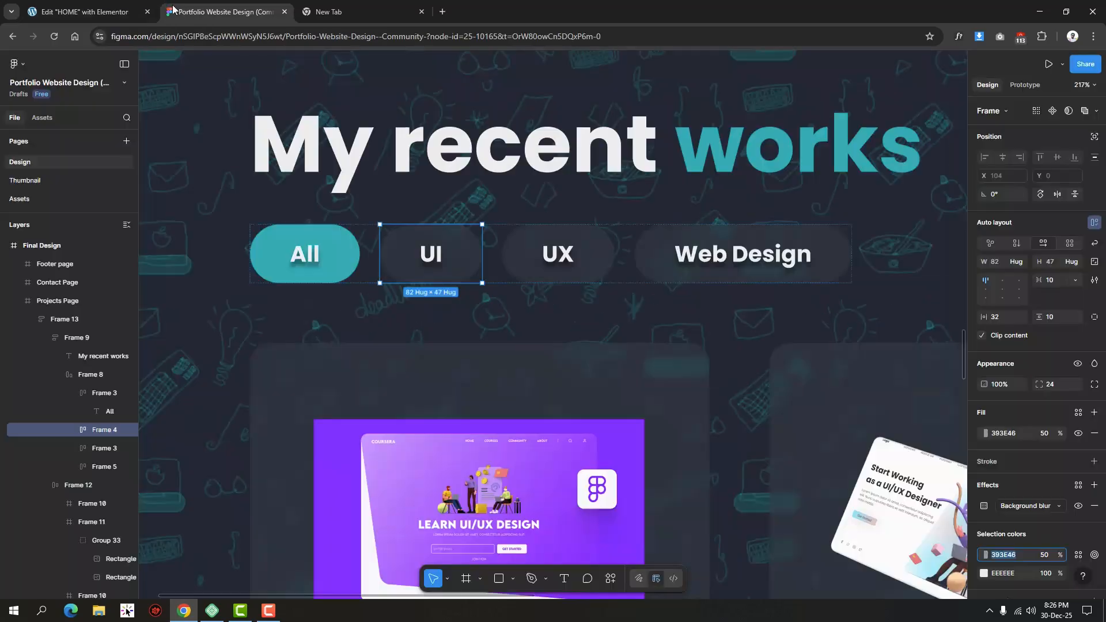
double_click(441, 254)
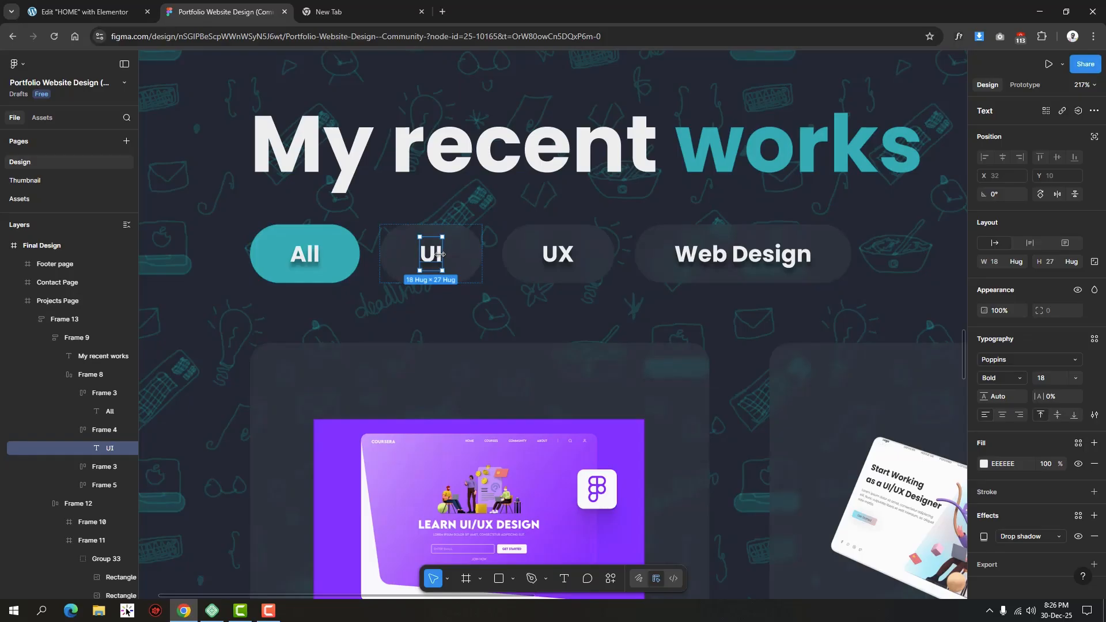
double_click(428, 264)
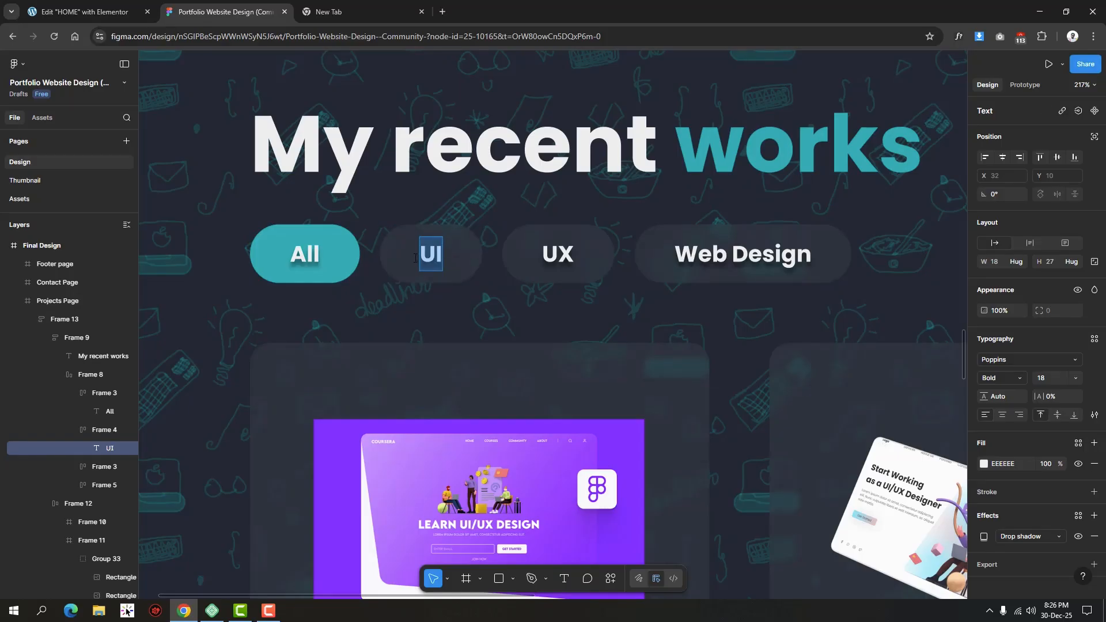
Back in Elementor, activate the second tab and set its title to "UI".
key(ctrl+shift+Tab)
click(374, 400)
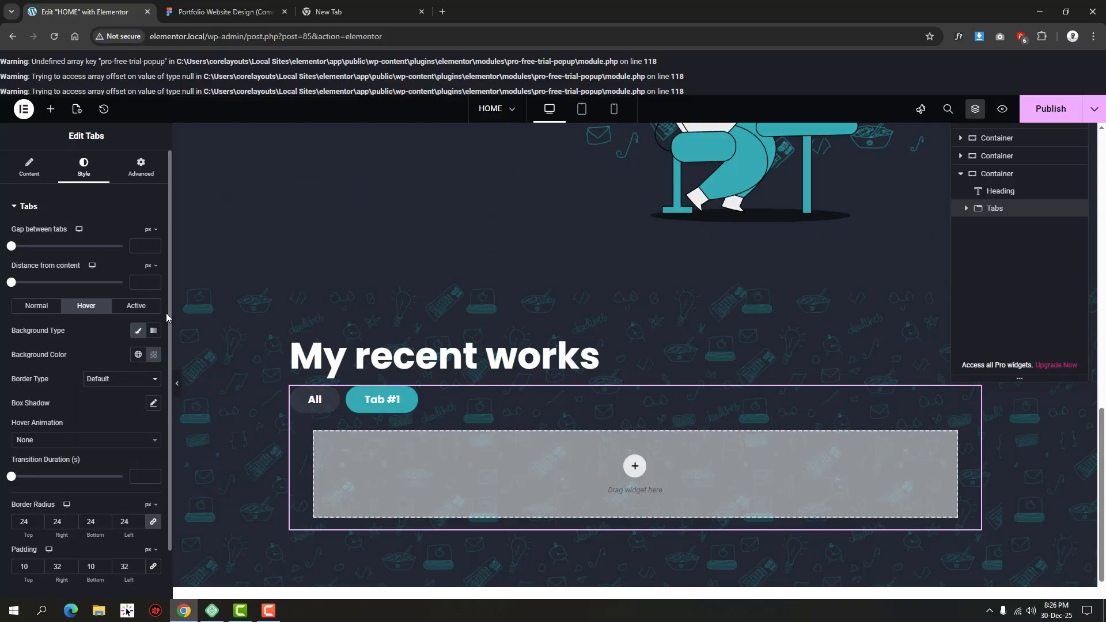
click(32, 182)
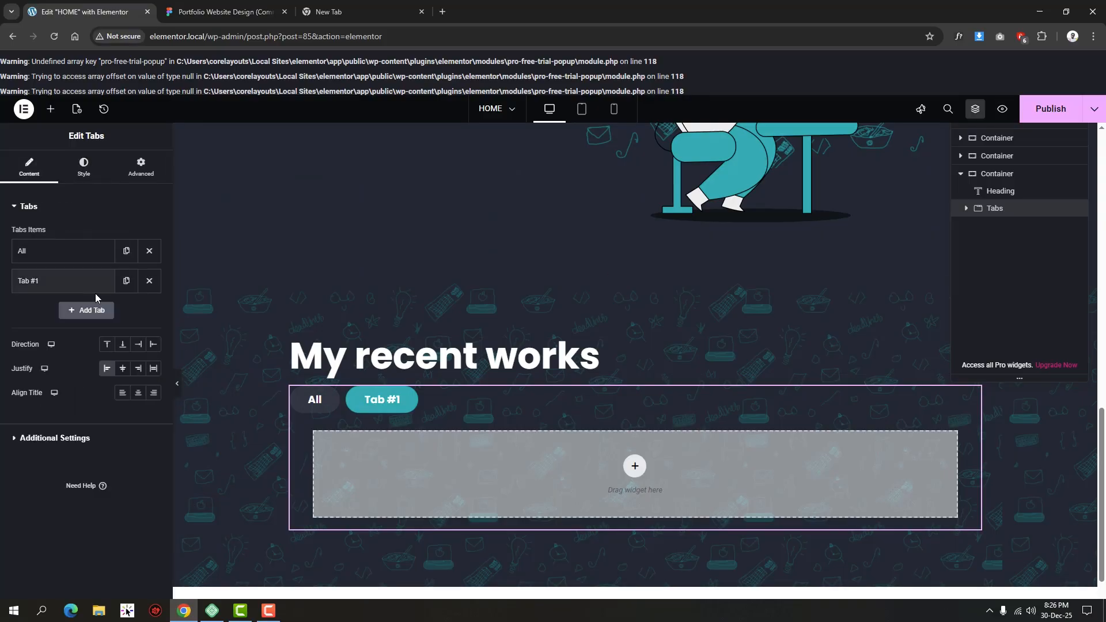
click(58, 285)
triple_click(43, 325)
text(UI)
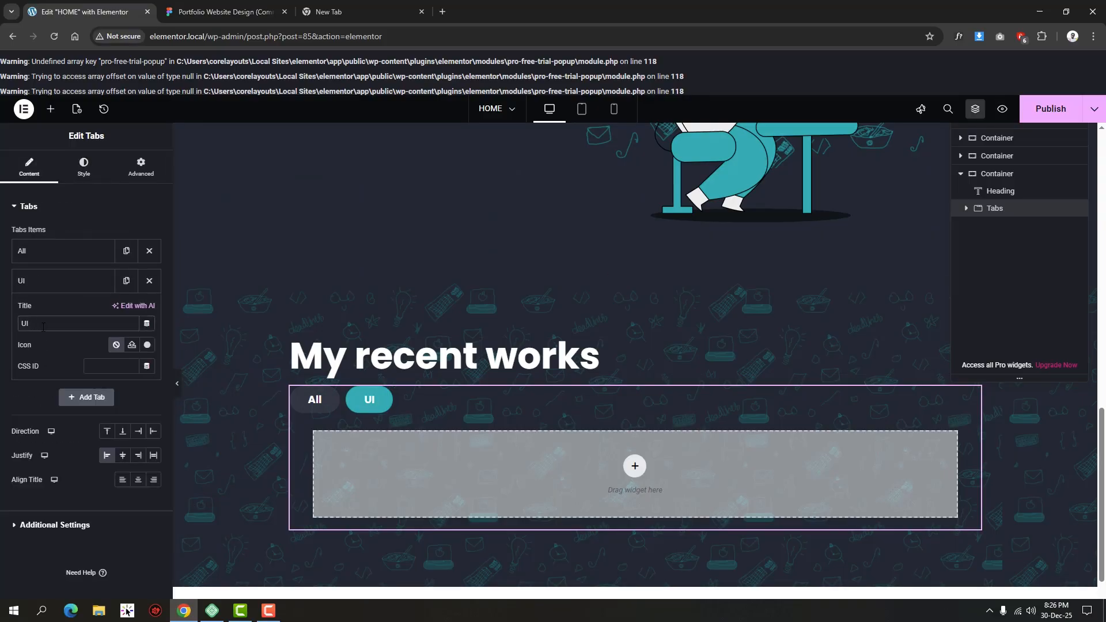
Switch to the Figma design and examine the layout of the project cards below the filter buttons.
drag(616, 215, 607, 122)
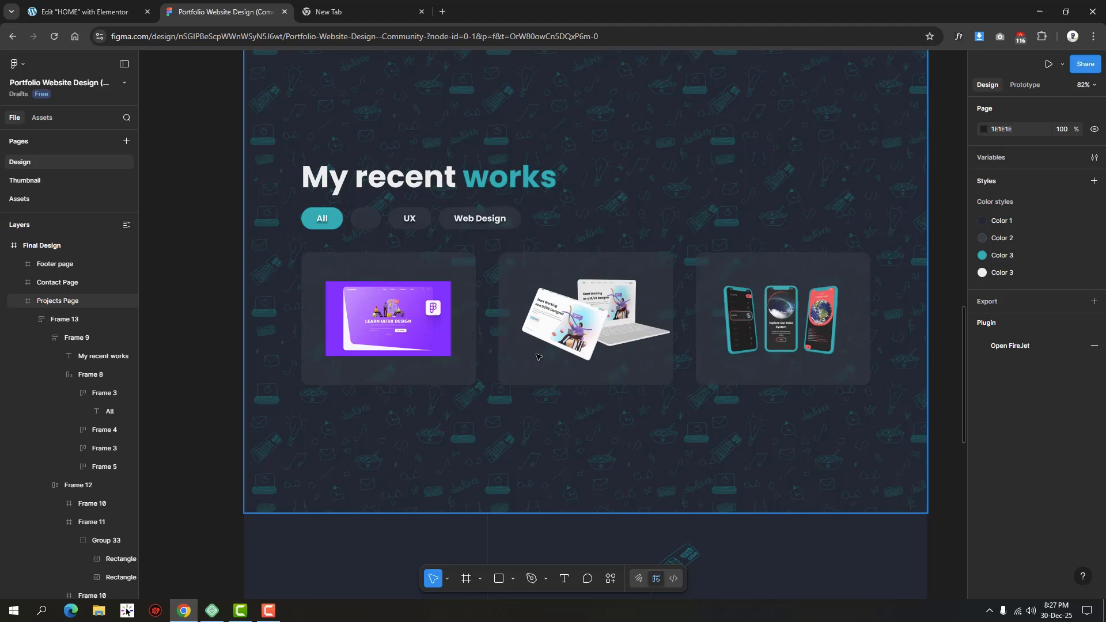
scroll(478, 323, up, 1)
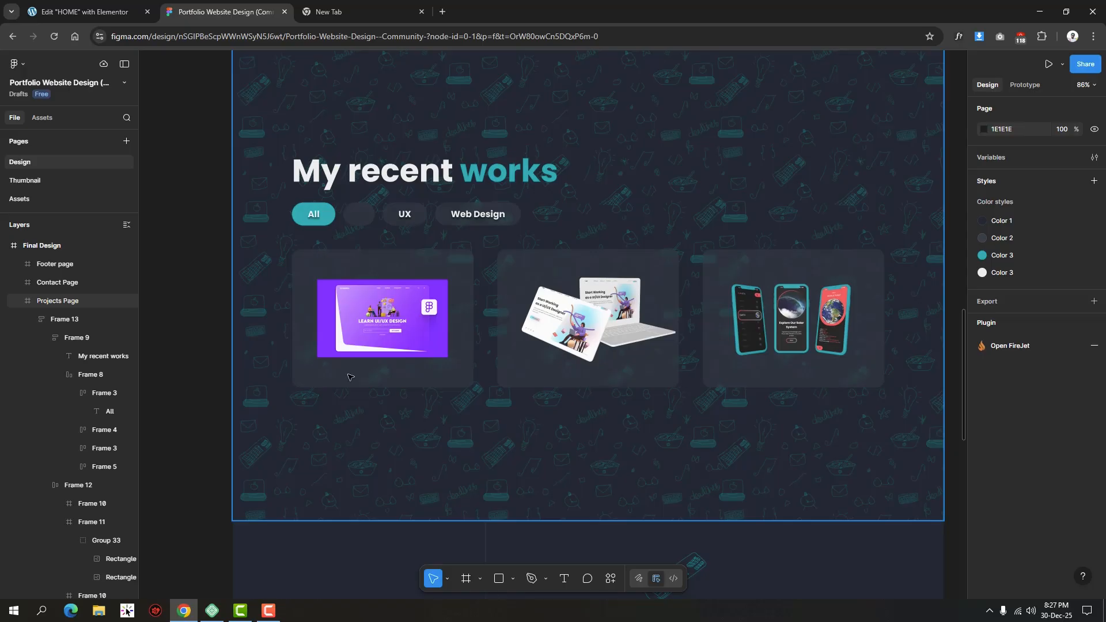
scroll(403, 362, up, 1)
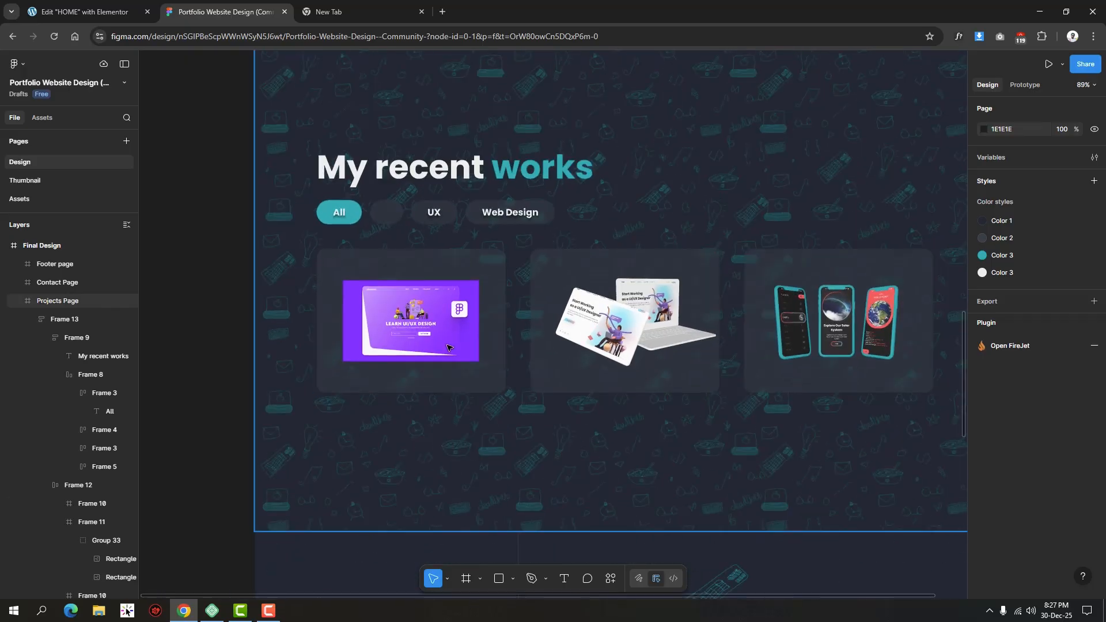
Back in Elementor, add a three-column container structure with a wide middle column inside the "All" tab.
click(86, 12)
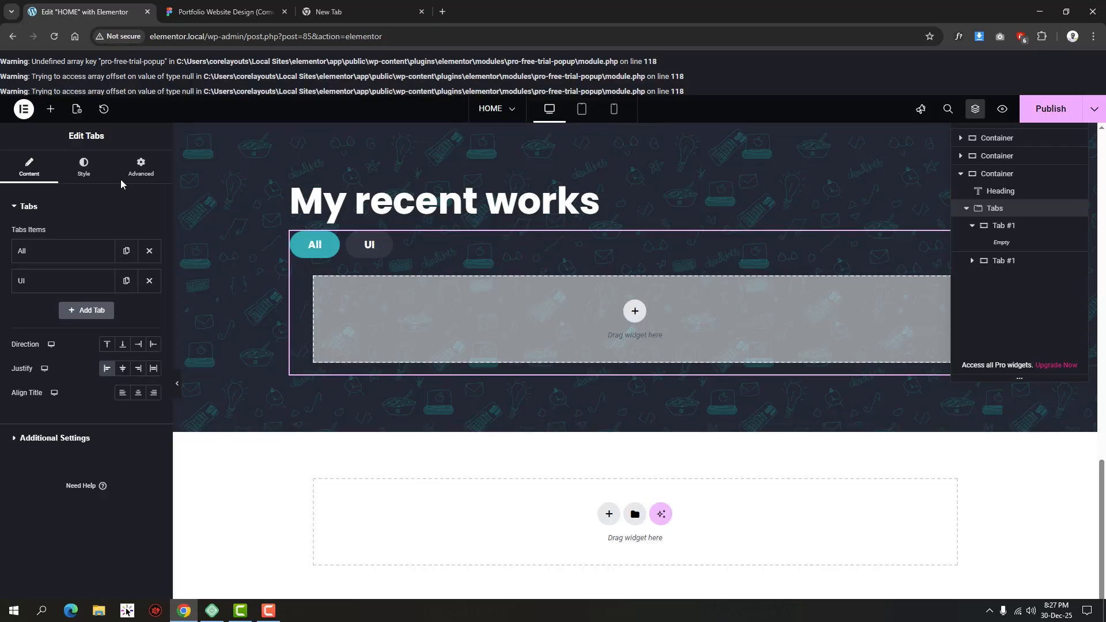
click(51, 109)
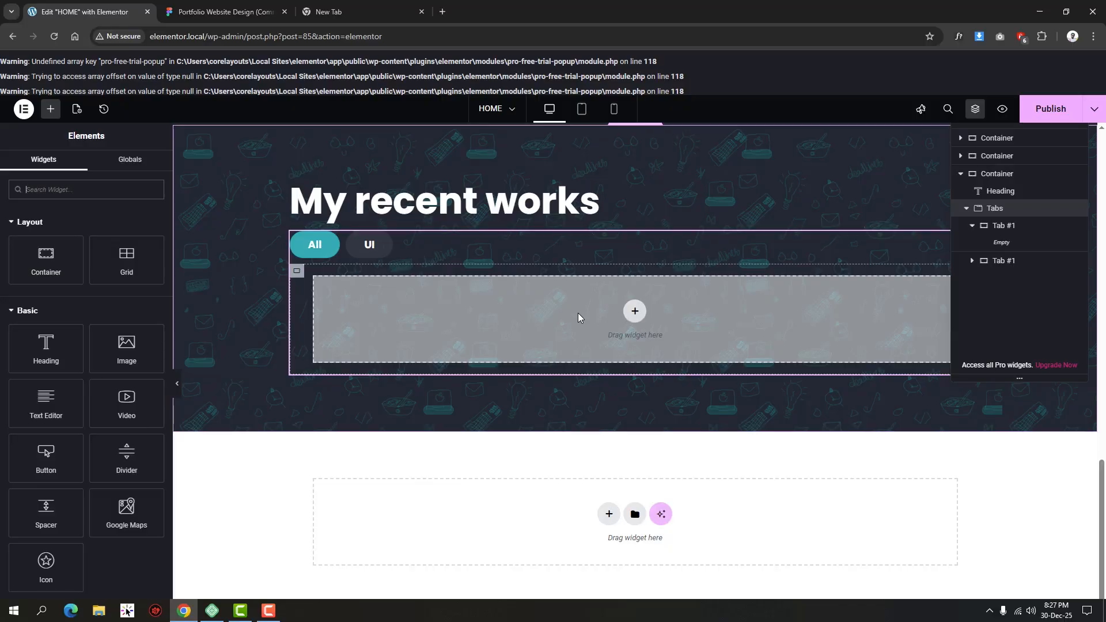
click(634, 312)
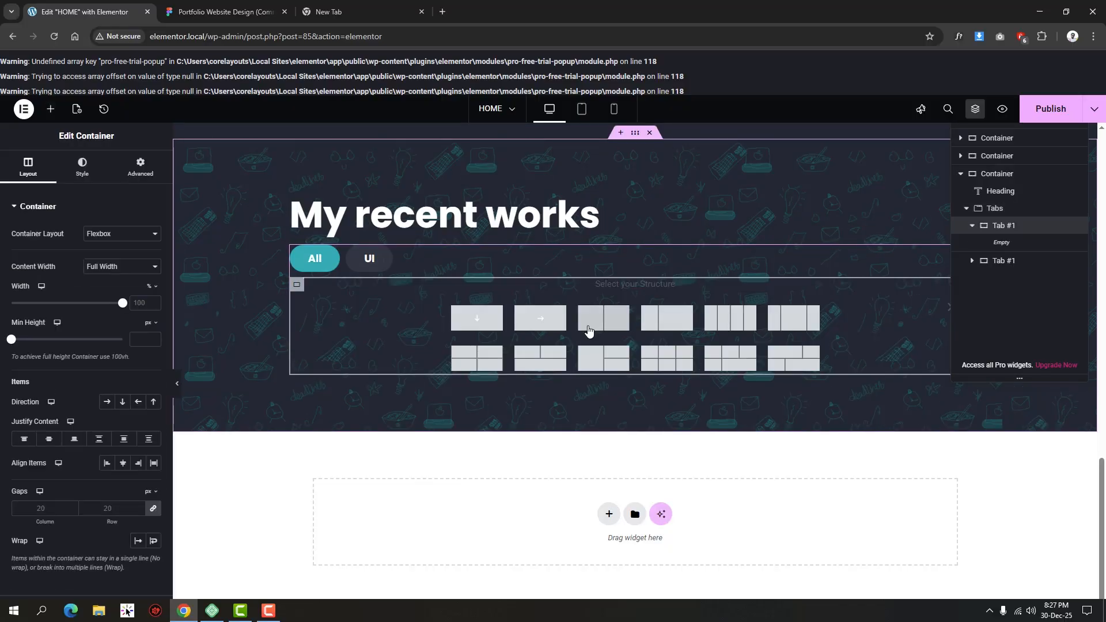
click(795, 328)
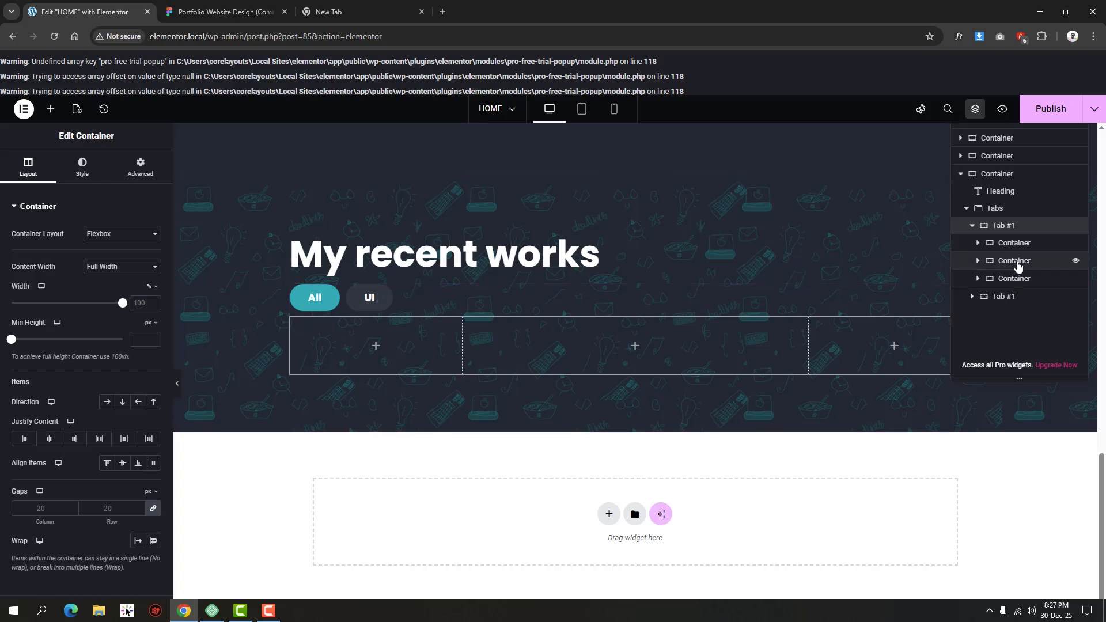
Set the width of each of the three column containers in the "All" tab to 33%.
click(1013, 243)
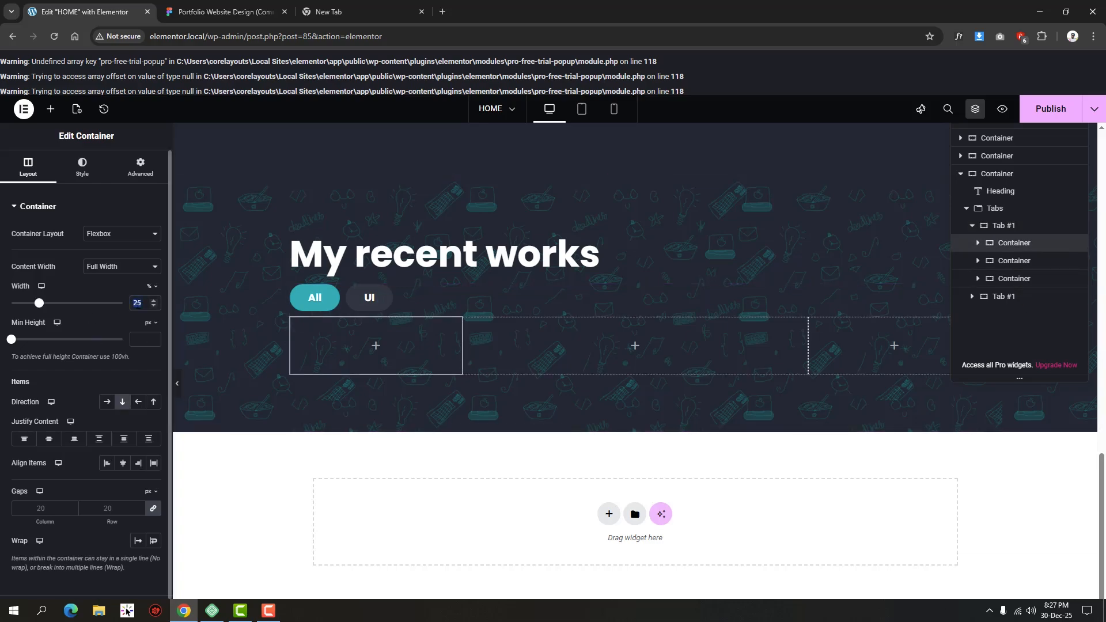
text(33)
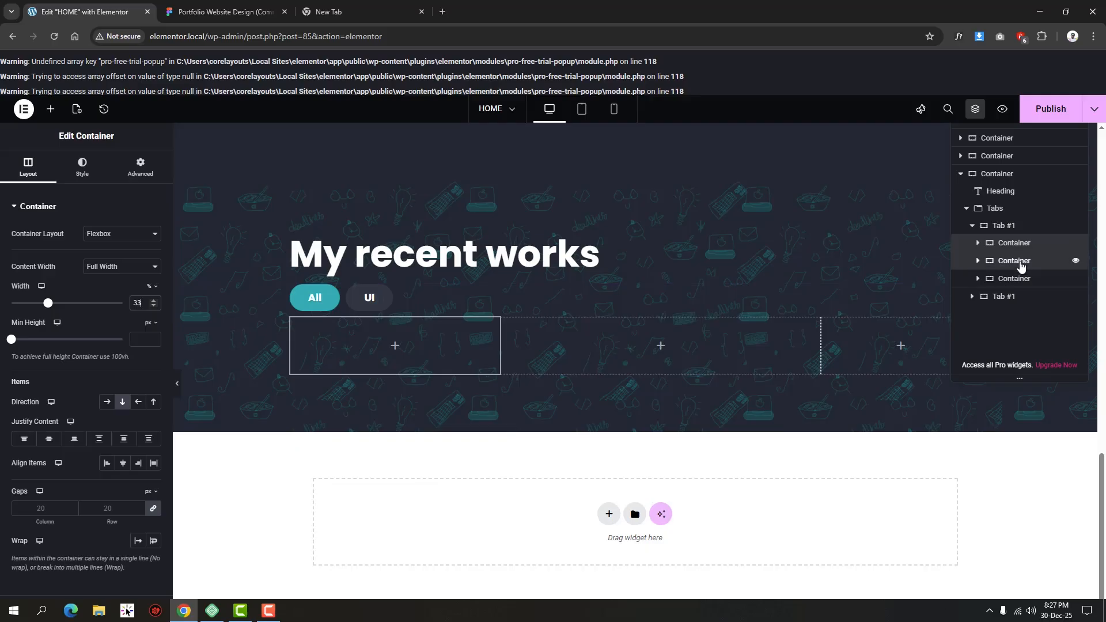
click(1013, 261)
text(33)
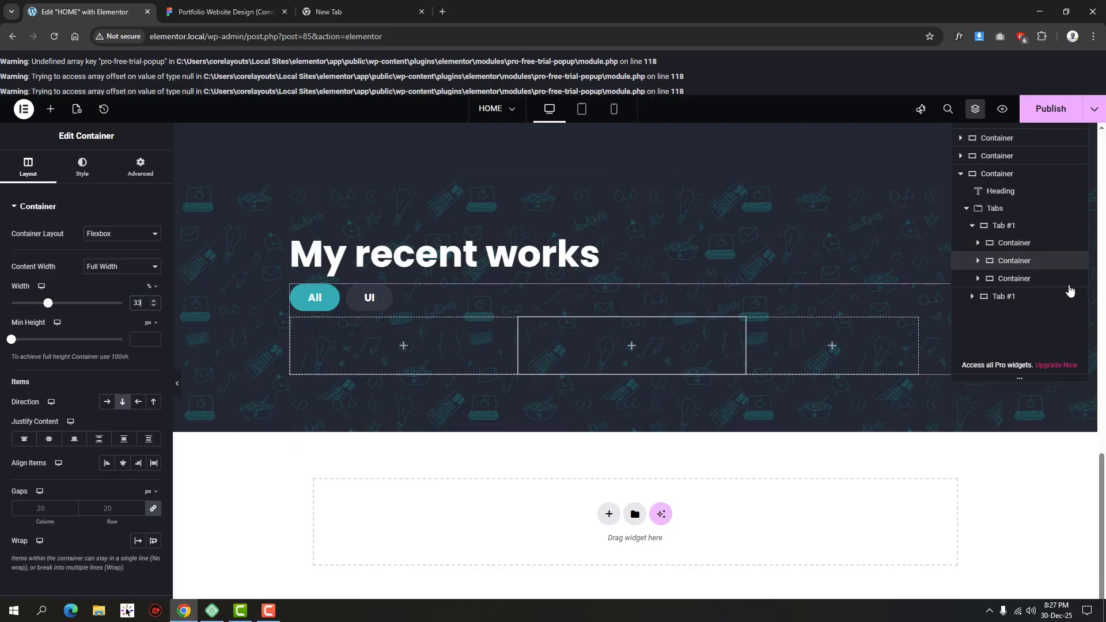
click(1068, 281)
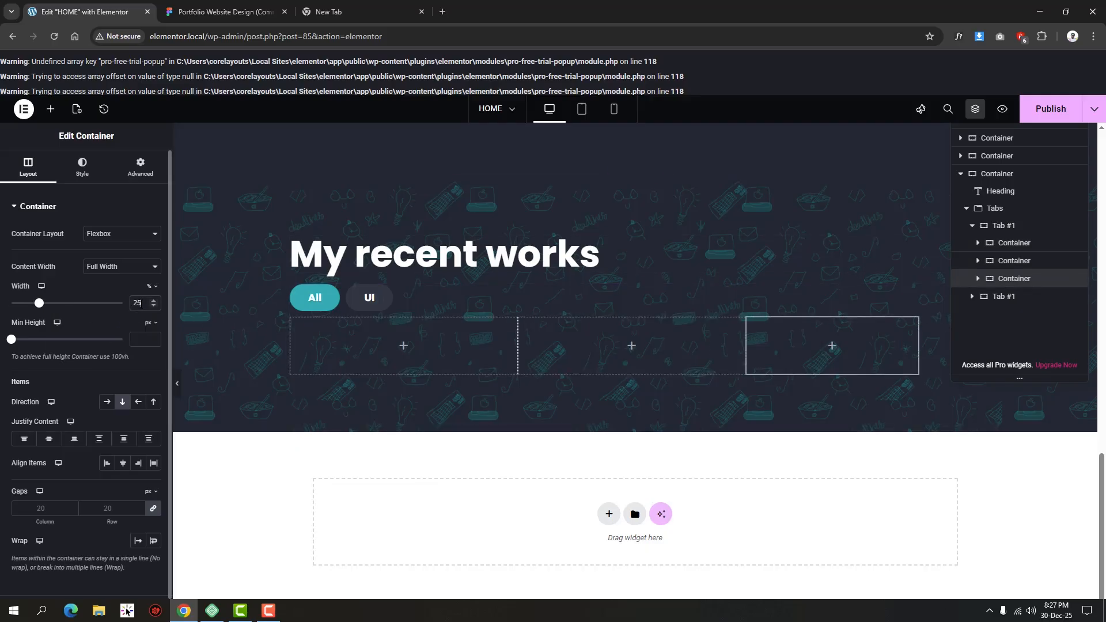
text(33)
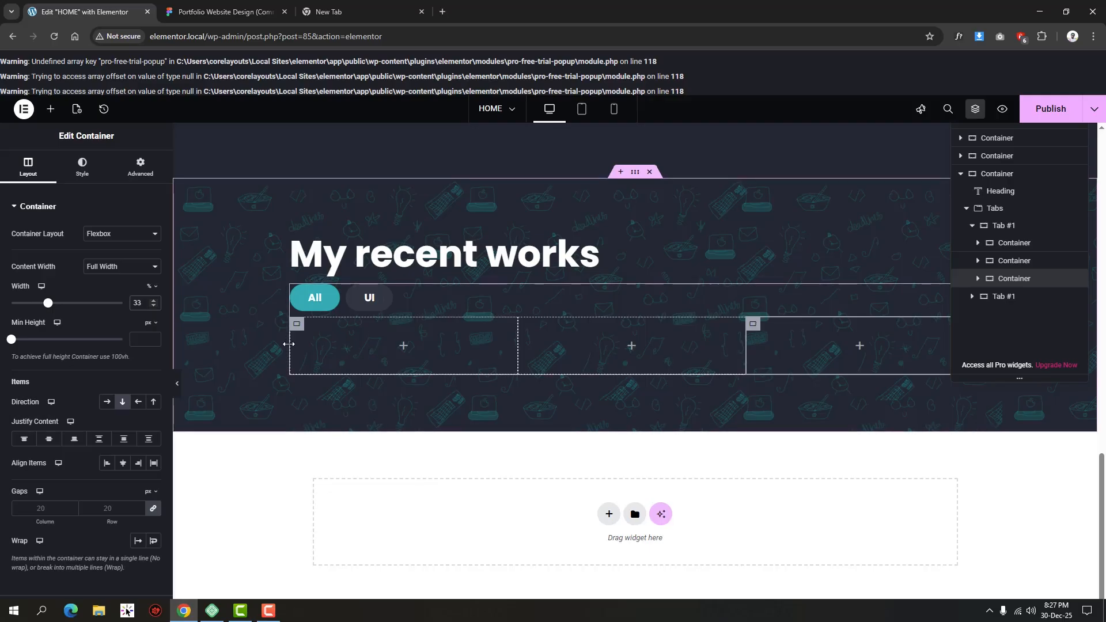
Add an image widget to the first column of the "All" tab, showing Course-Website-Landing-Page-Thumbnail-1.png from the media library.
click(50, 109)
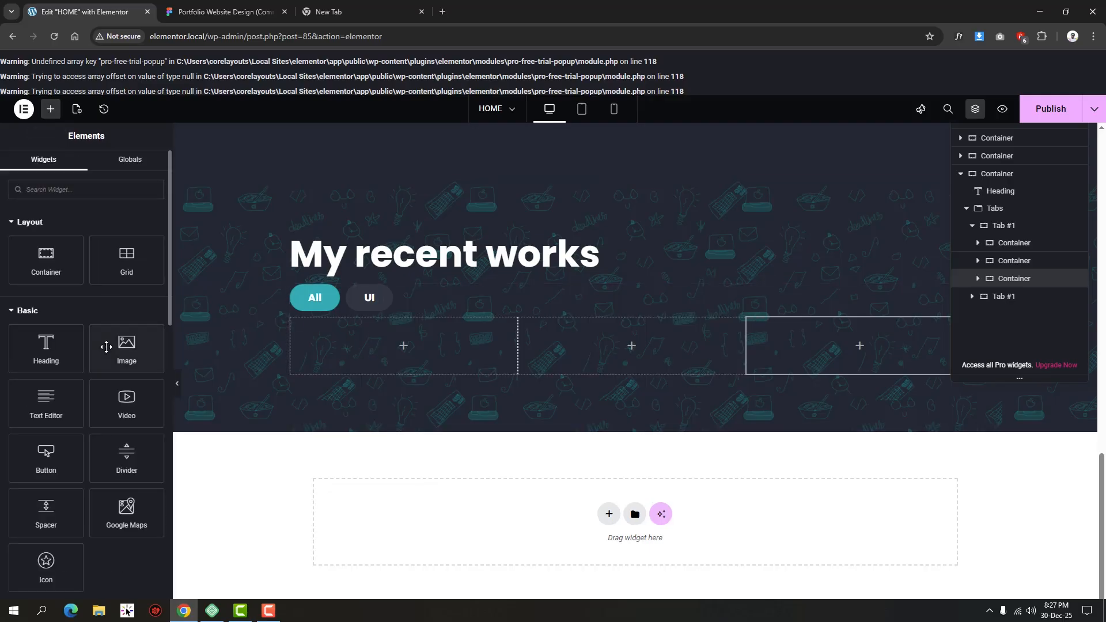
drag(127, 351, 402, 349)
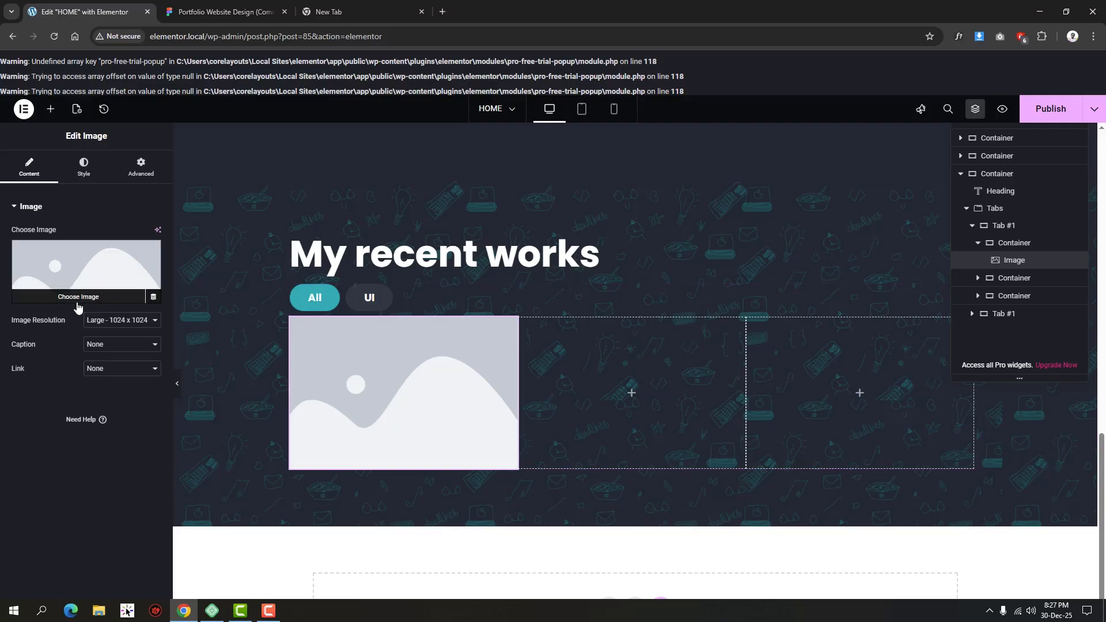
click(76, 299)
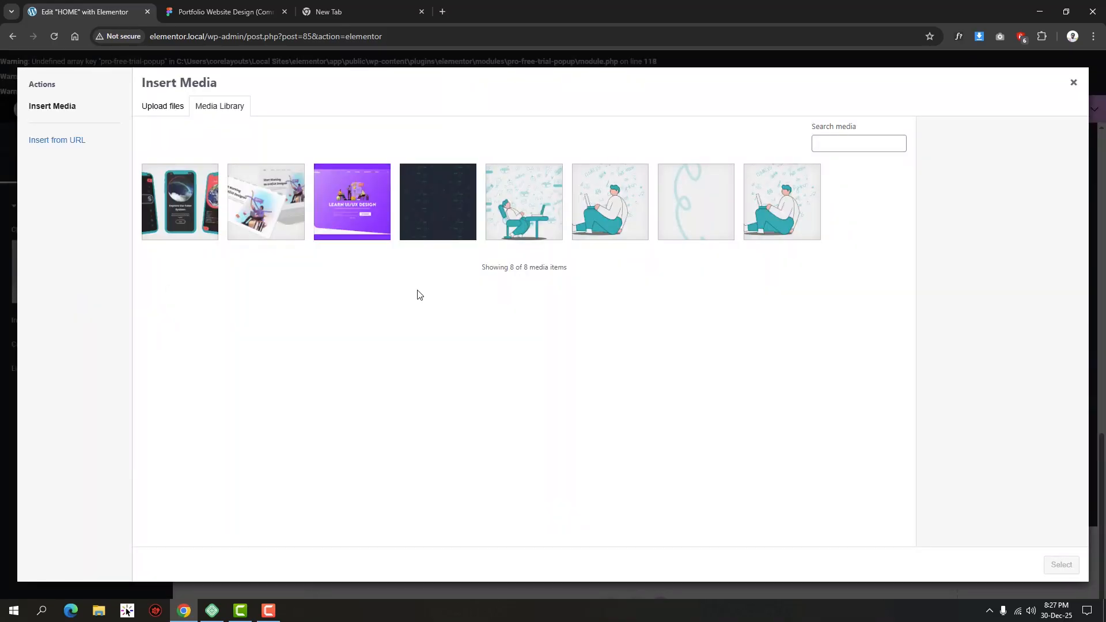
click(334, 214)
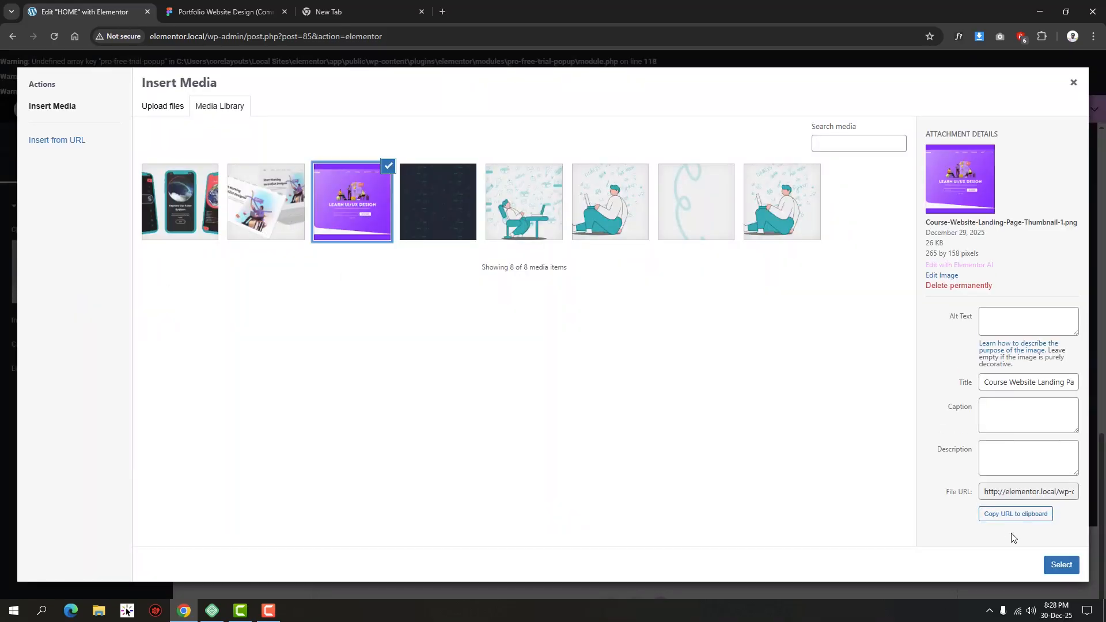
click(1060, 565)
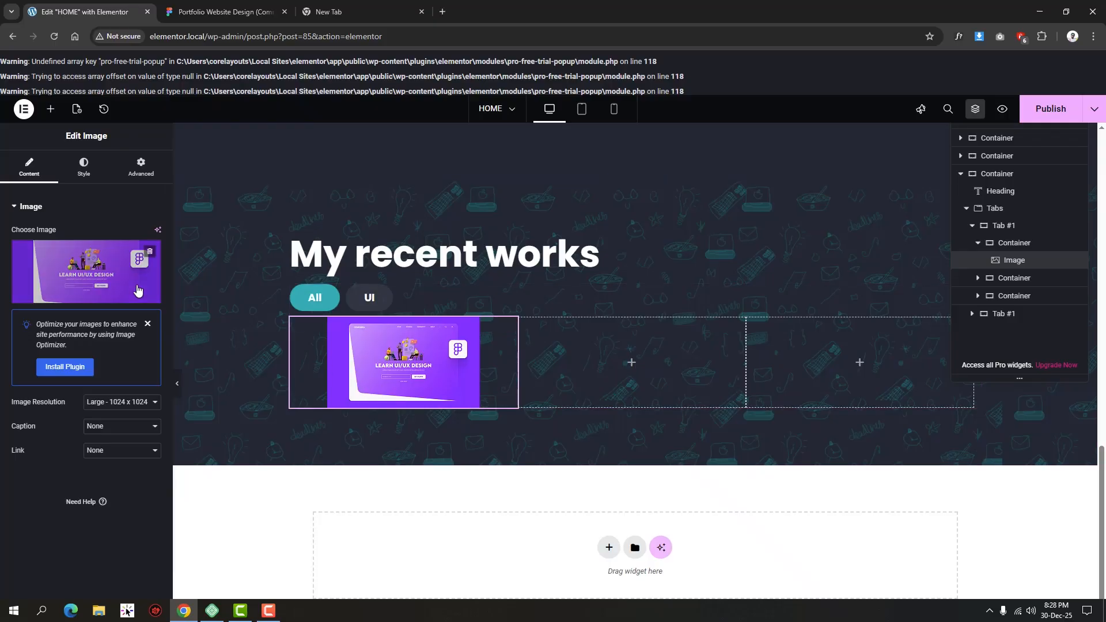
Add an image widget to the middle column of the "All" tab, showing Group-33.png from the media library.
click(631, 363)
drag(126, 348, 649, 367)
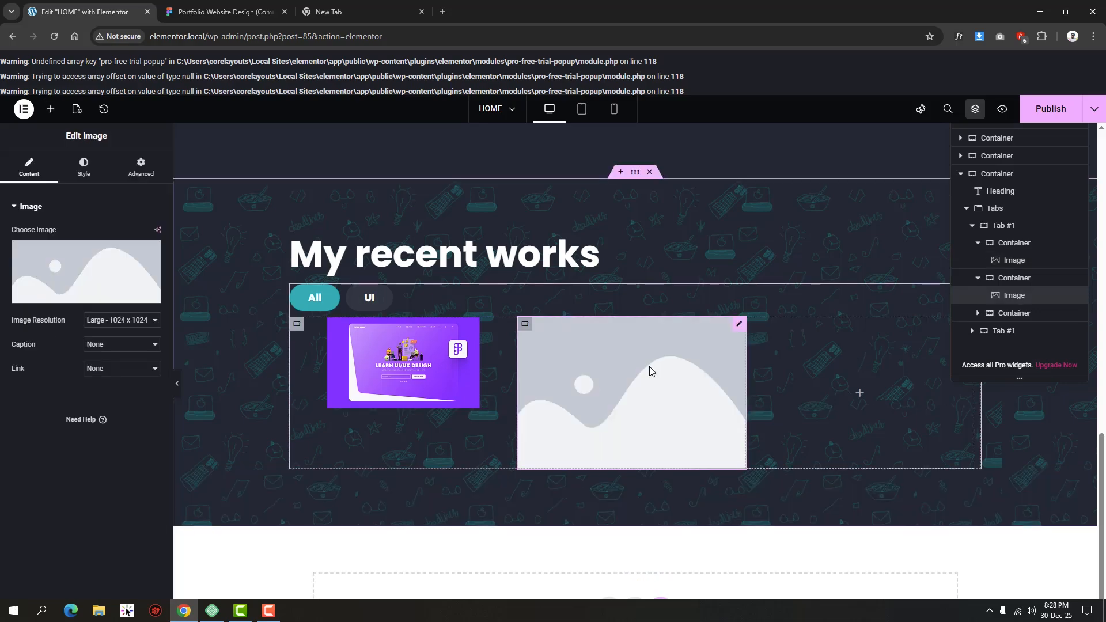
click(75, 291)
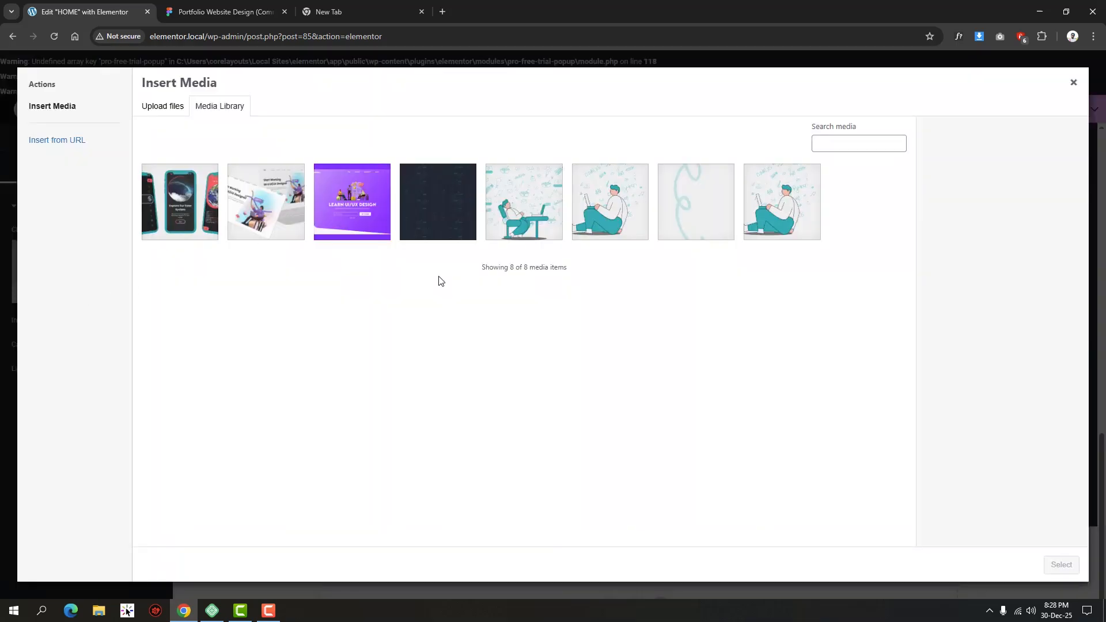
click(258, 207)
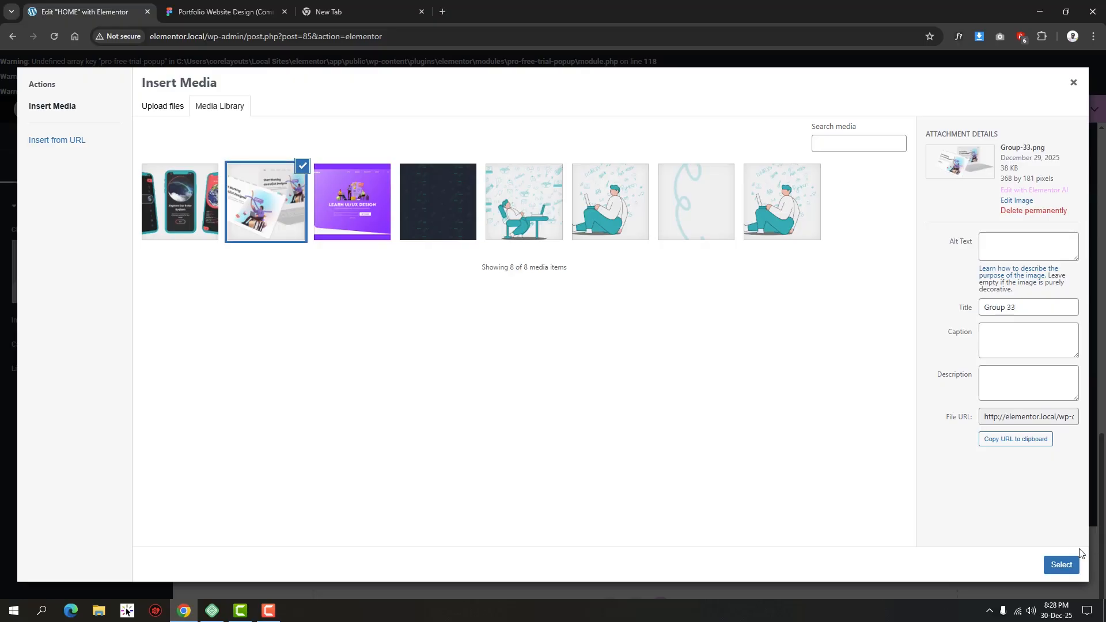
click(1061, 564)
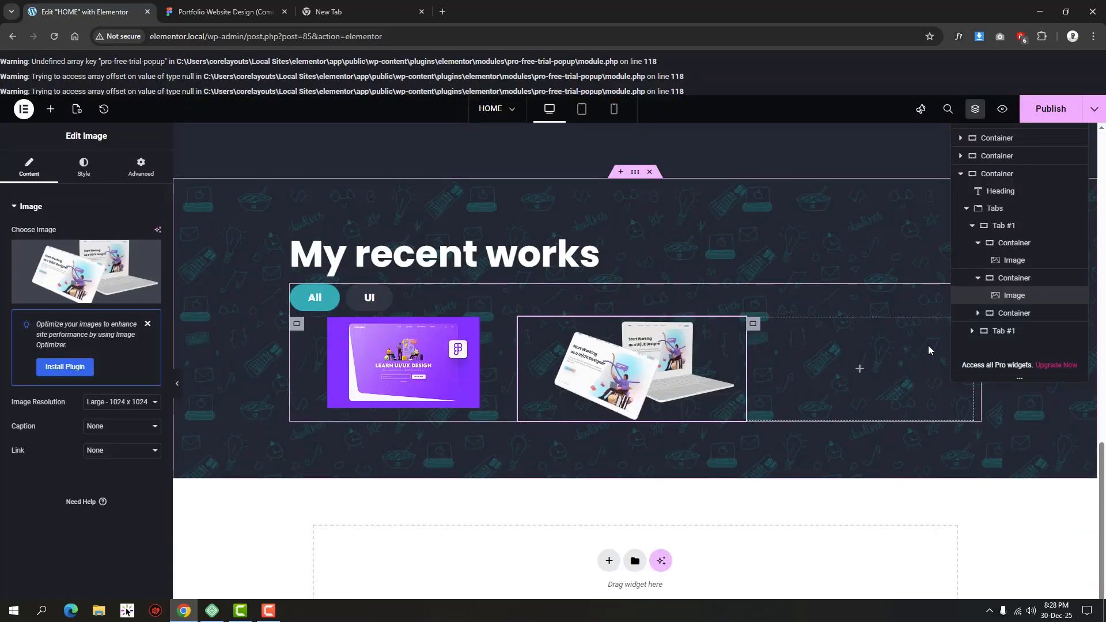
Add an image widget to the third column of the "All" tab, showing Group-1.png from the media library.
click(1004, 315)
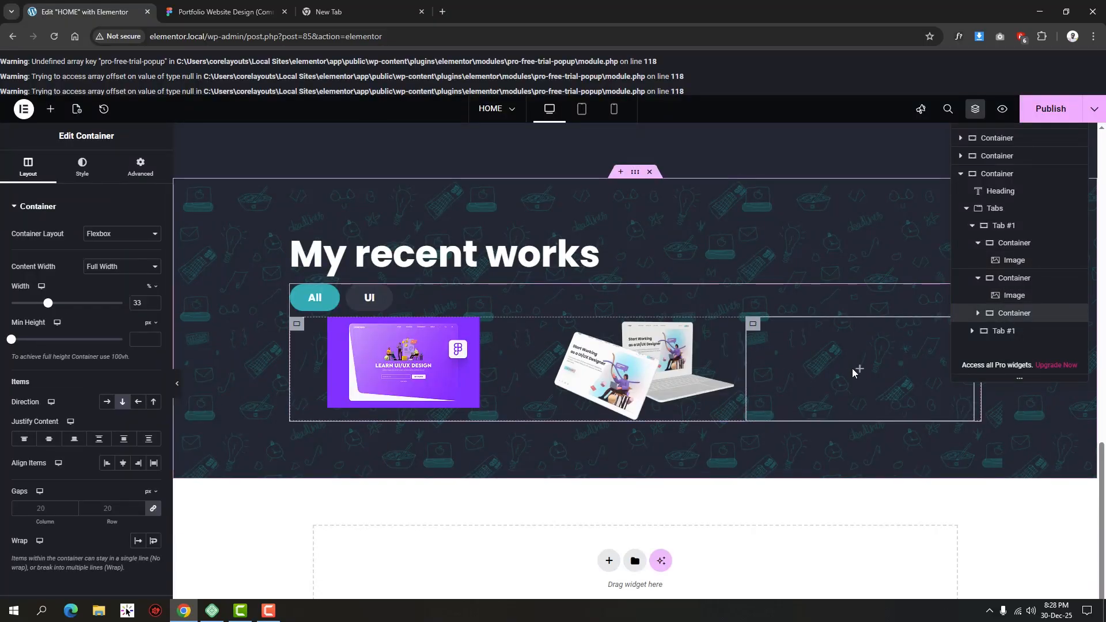
click(50, 109)
drag(119, 368, 871, 371)
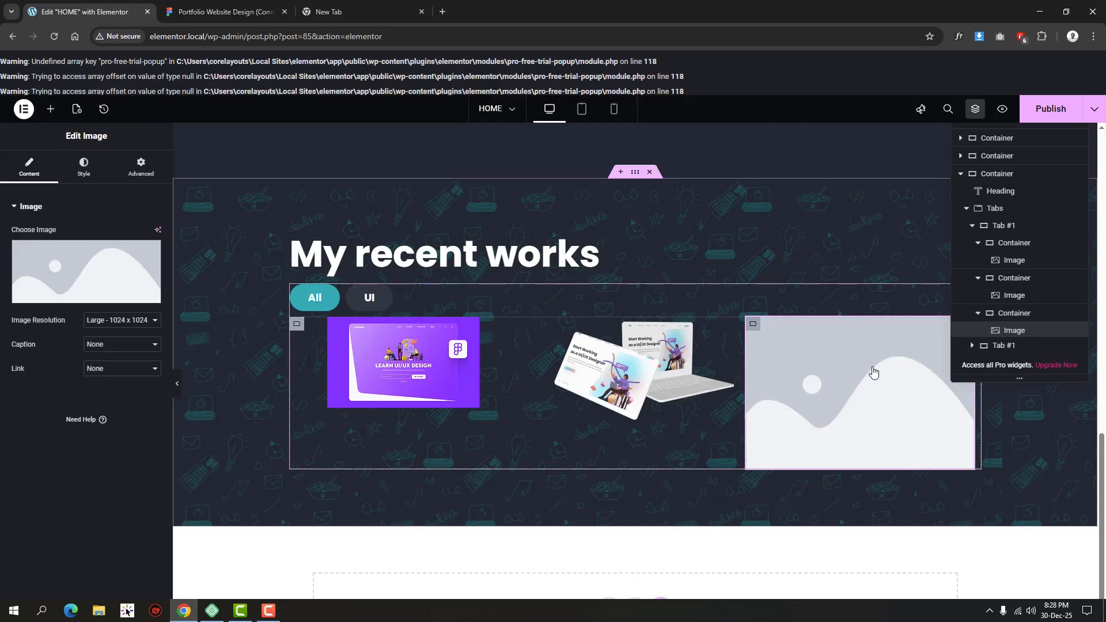
click(105, 299)
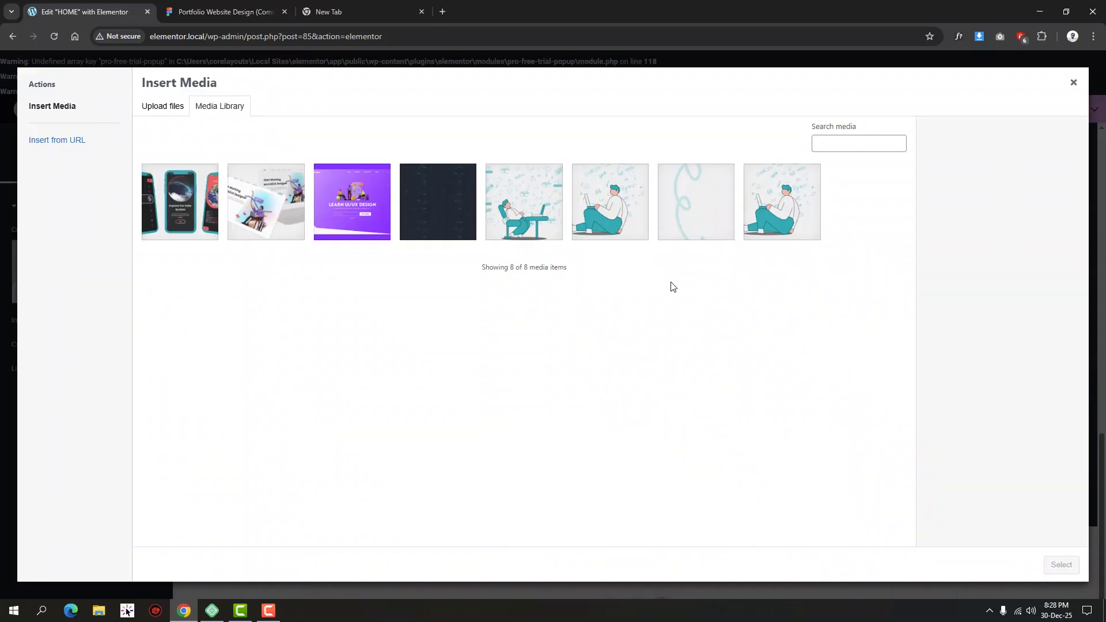
click(190, 207)
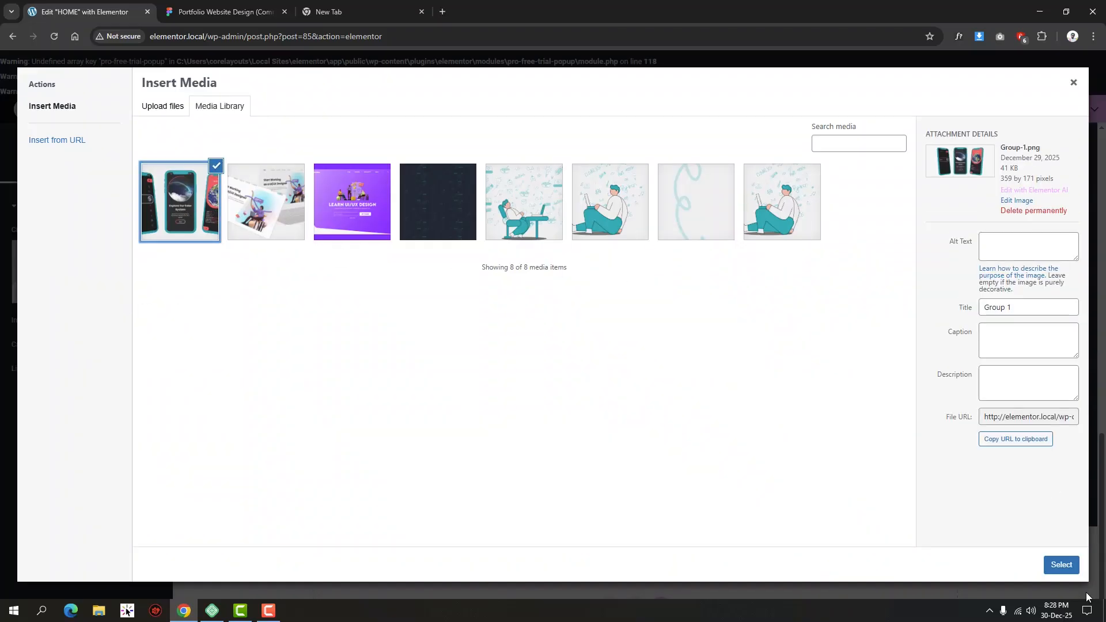
click(1061, 565)
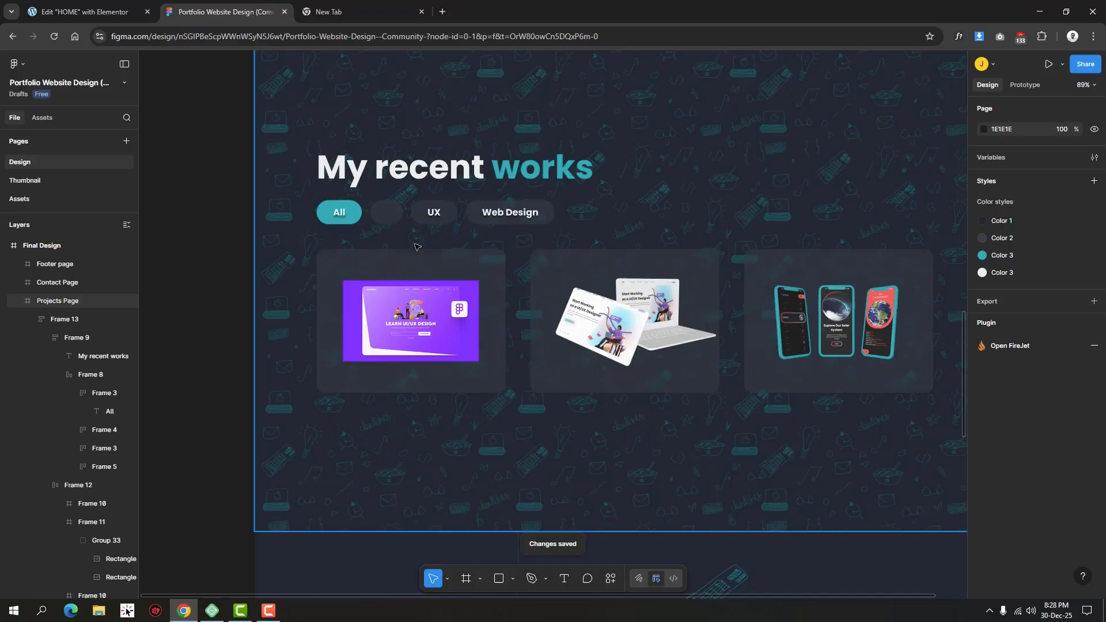
Switch to the Figma design, copy the first project card's fill color 393E46, and inspect the card's corner radius.
click(224, 12)
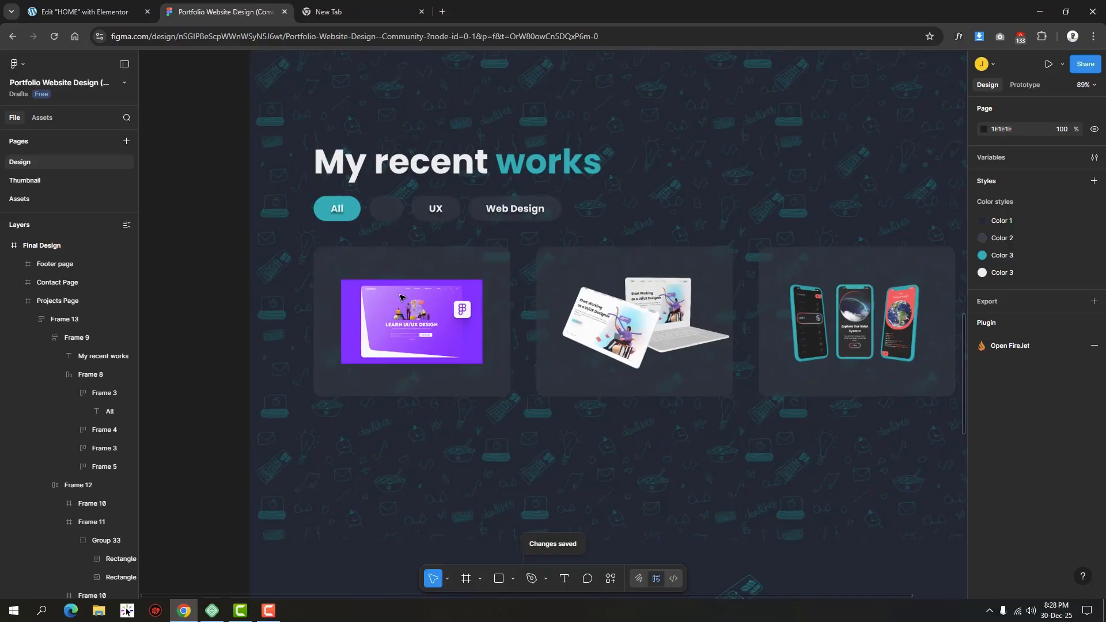
click(443, 241)
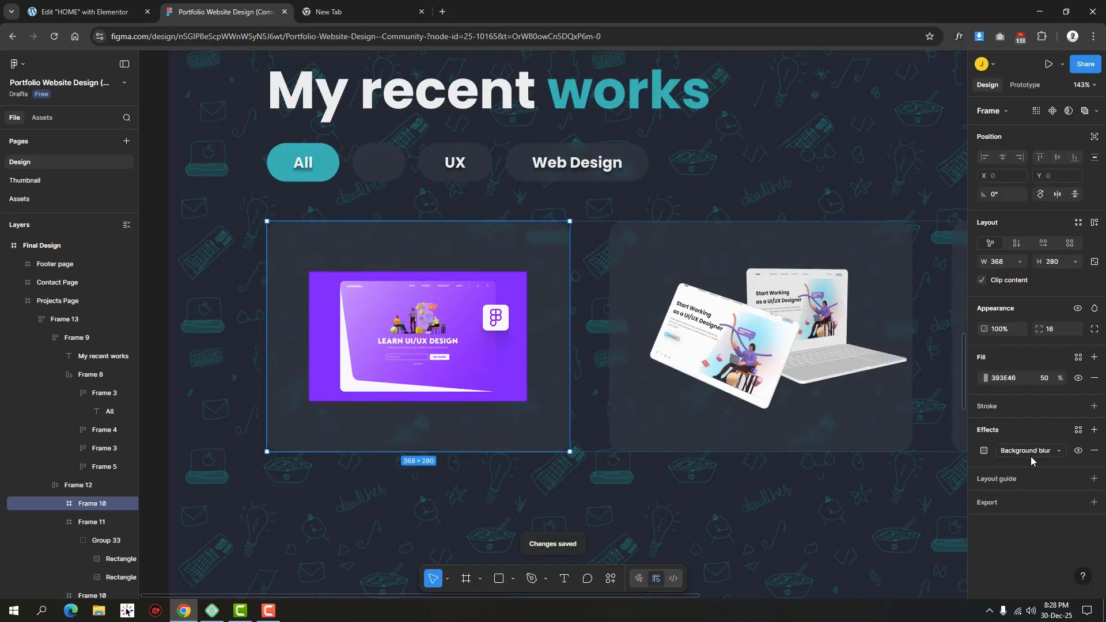
click(1059, 450)
click(1011, 380)
key(ctrl+c)
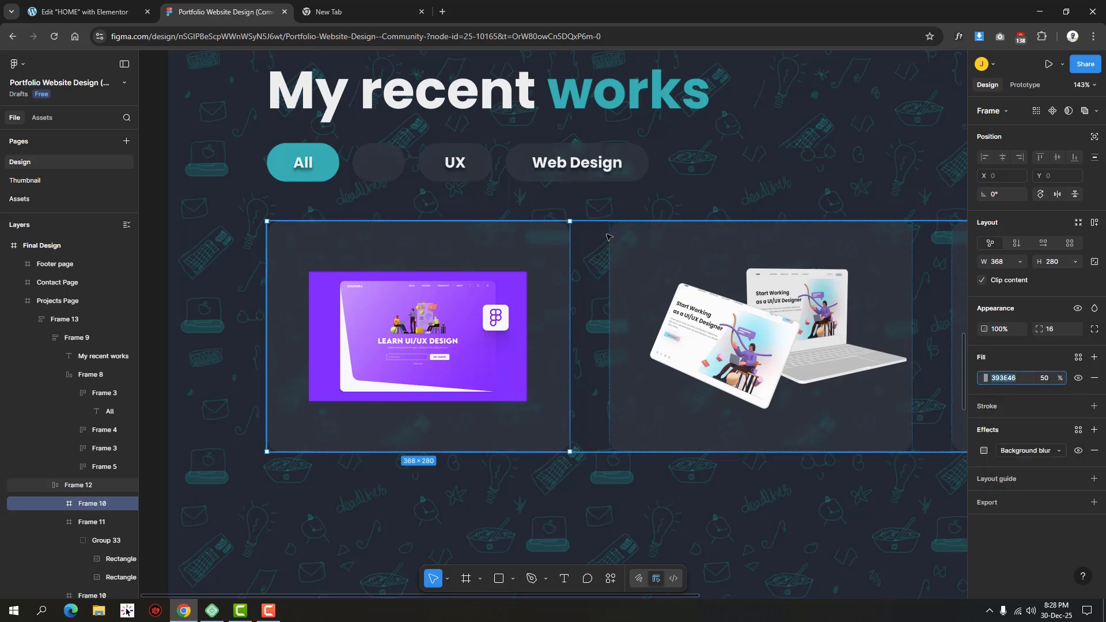
click(87, 12)
click(238, 7)
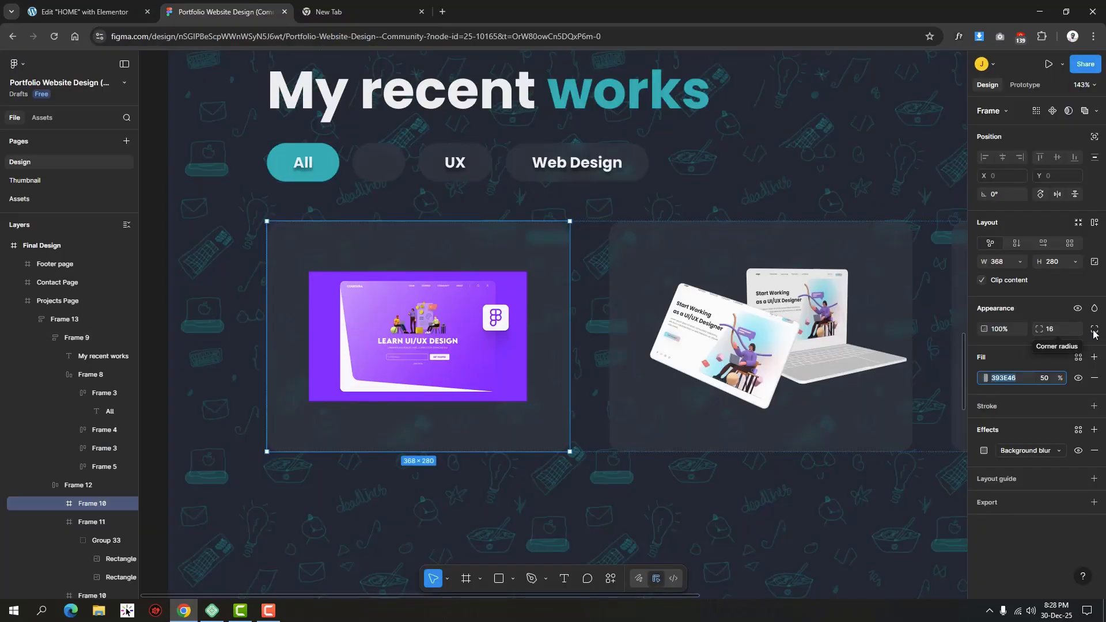
Back in Elementor, set the padding of the first column container to 32 px on all sides.
click(120, 4)
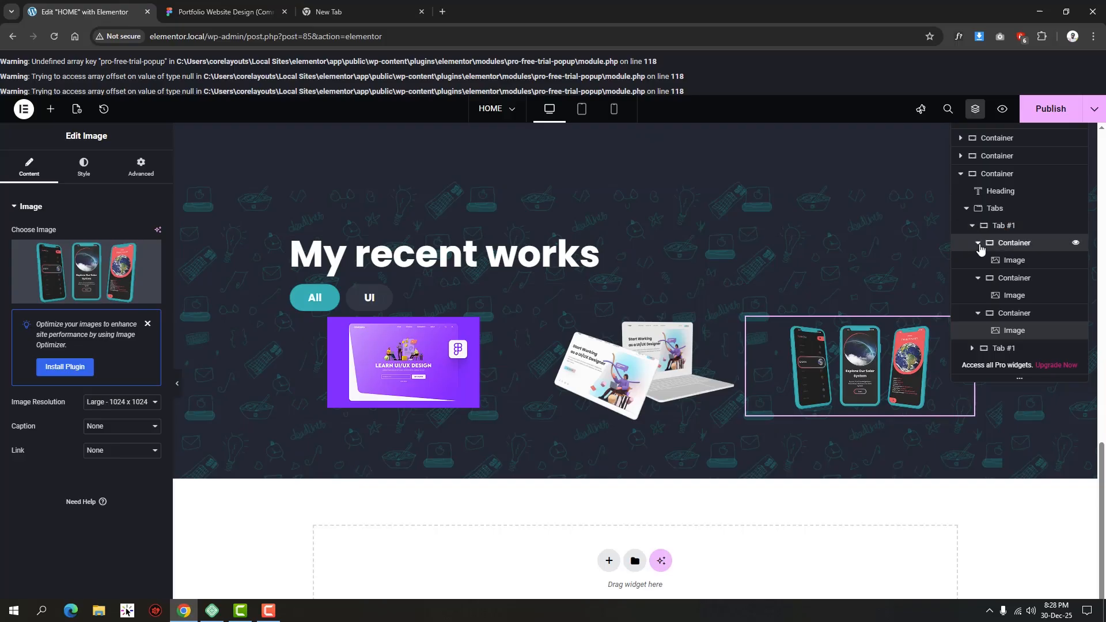
click(1016, 244)
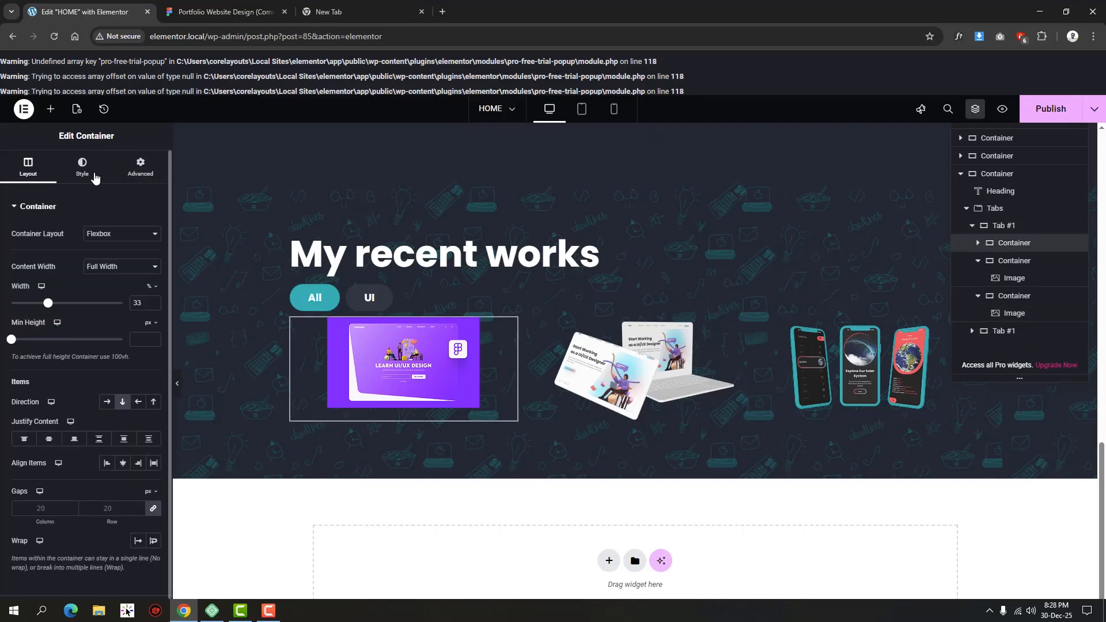
click(140, 168)
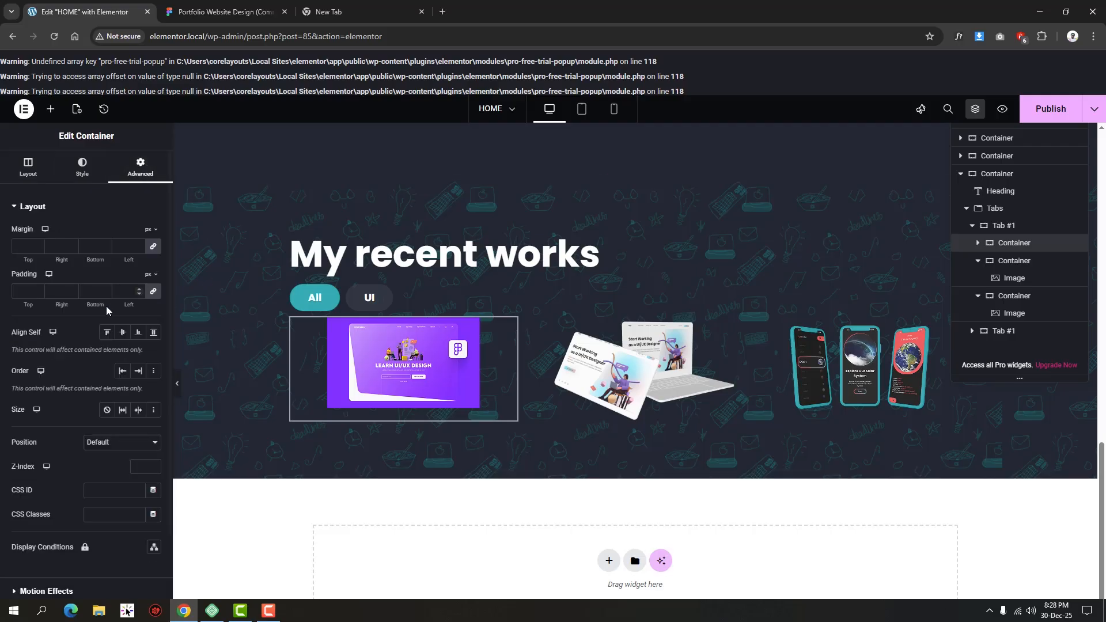
click(26, 291)
text(0)
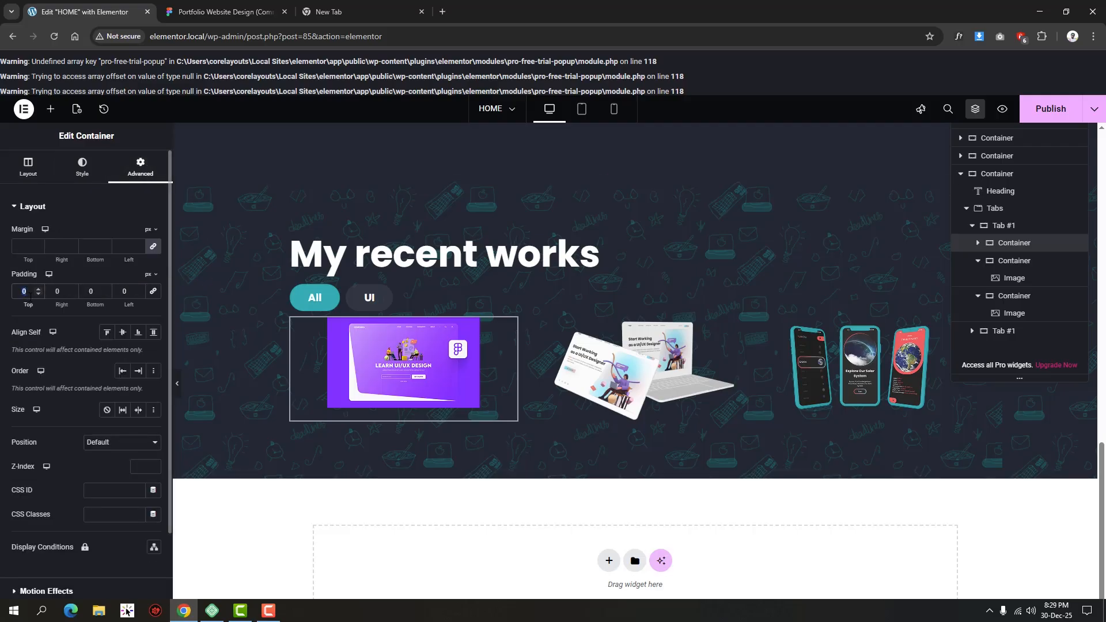
text(16)
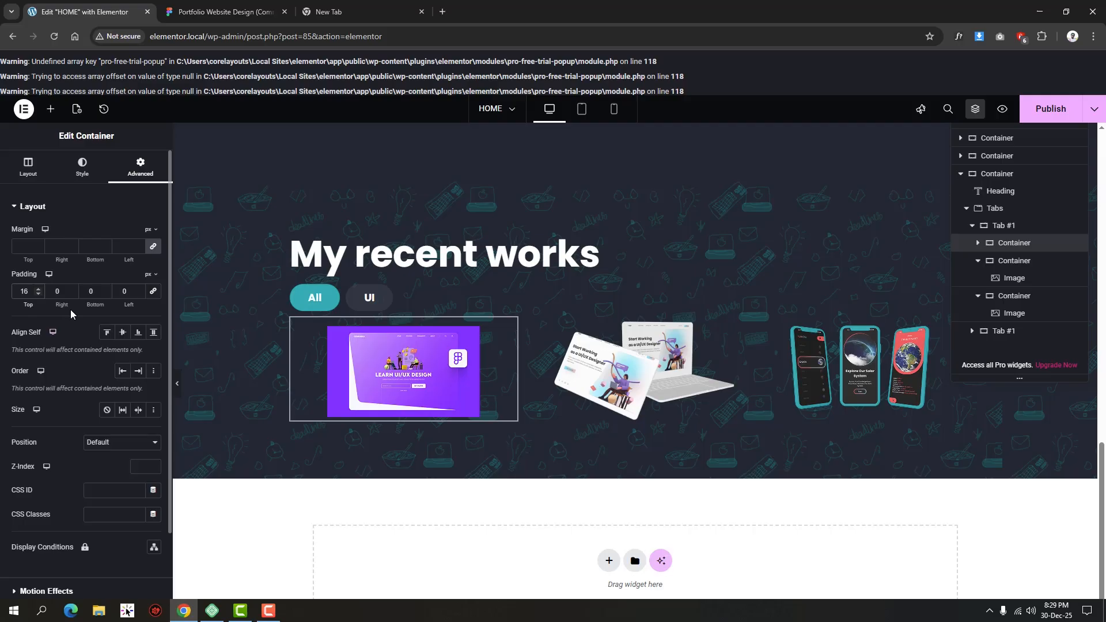
click(152, 291)
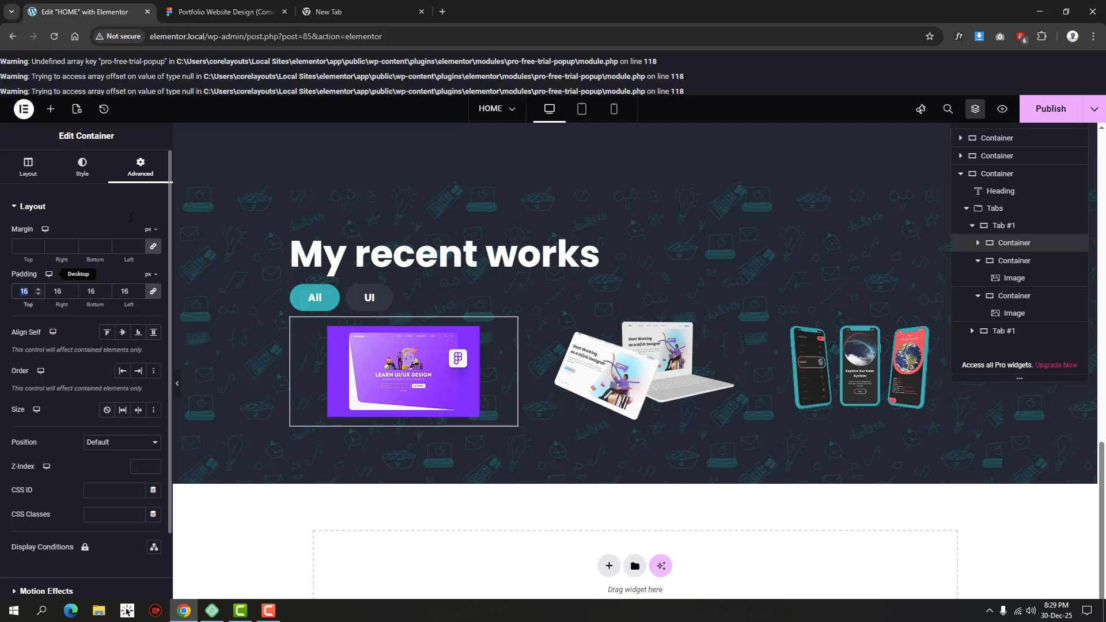
click(225, 12)
click(72, 5)
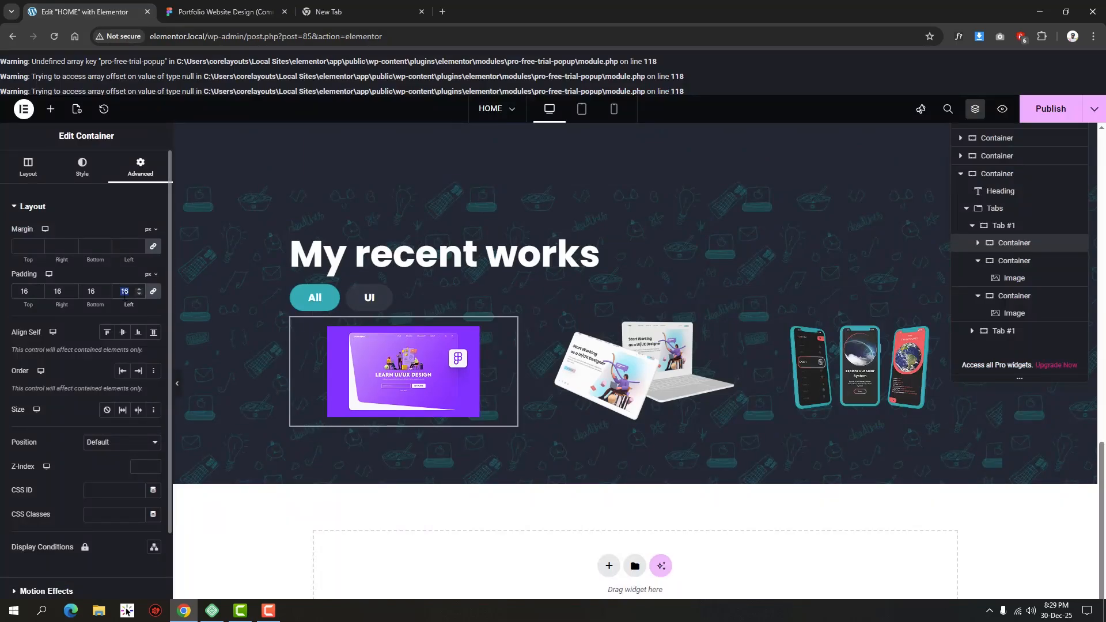
text(32)
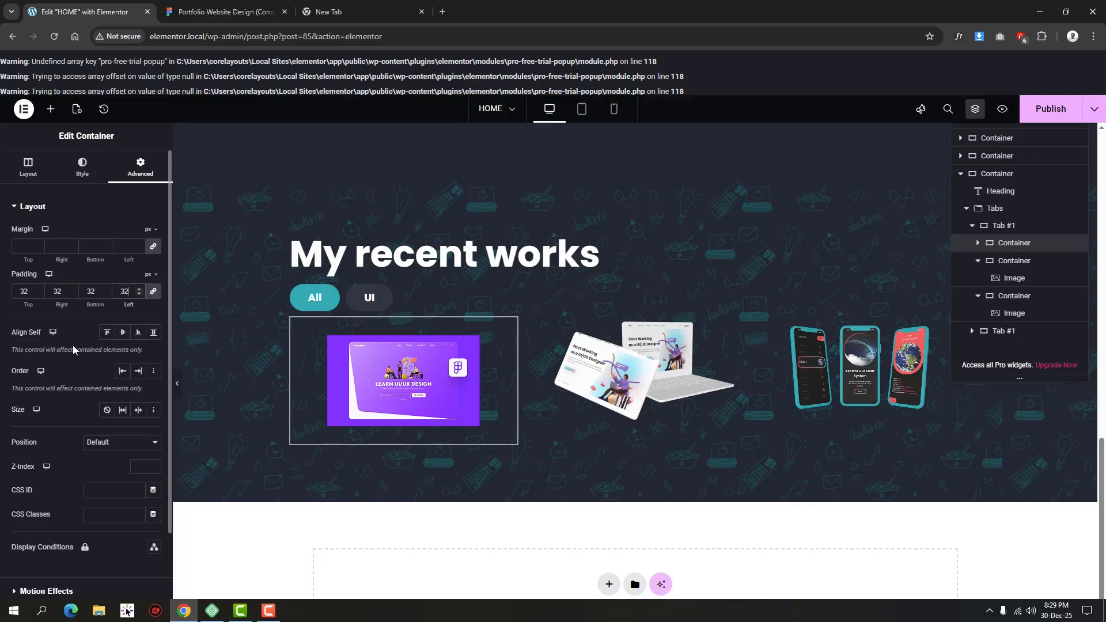
Give the first column container a 16 px border radius and a semi-transparent classic background color of #393E46BF.
click(82, 166)
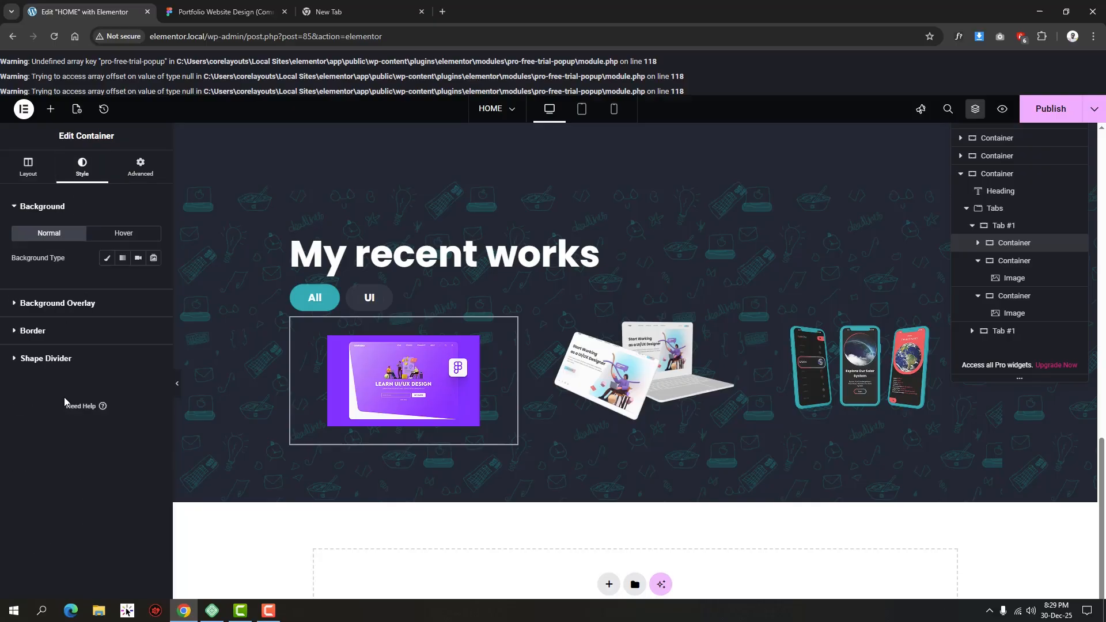
click(33, 332)
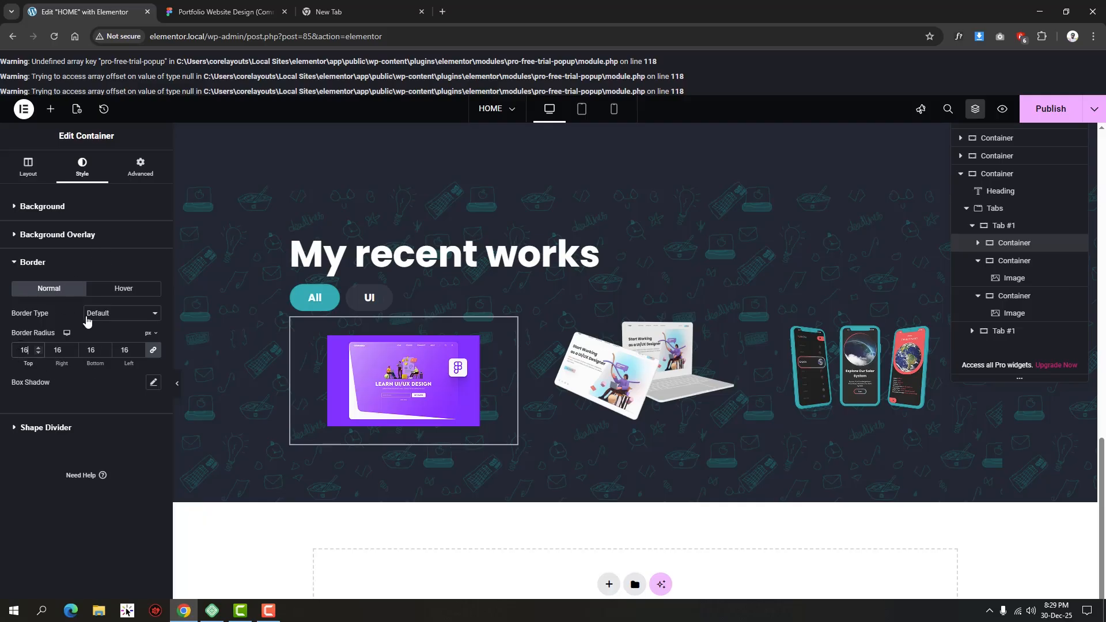
click(40, 206)
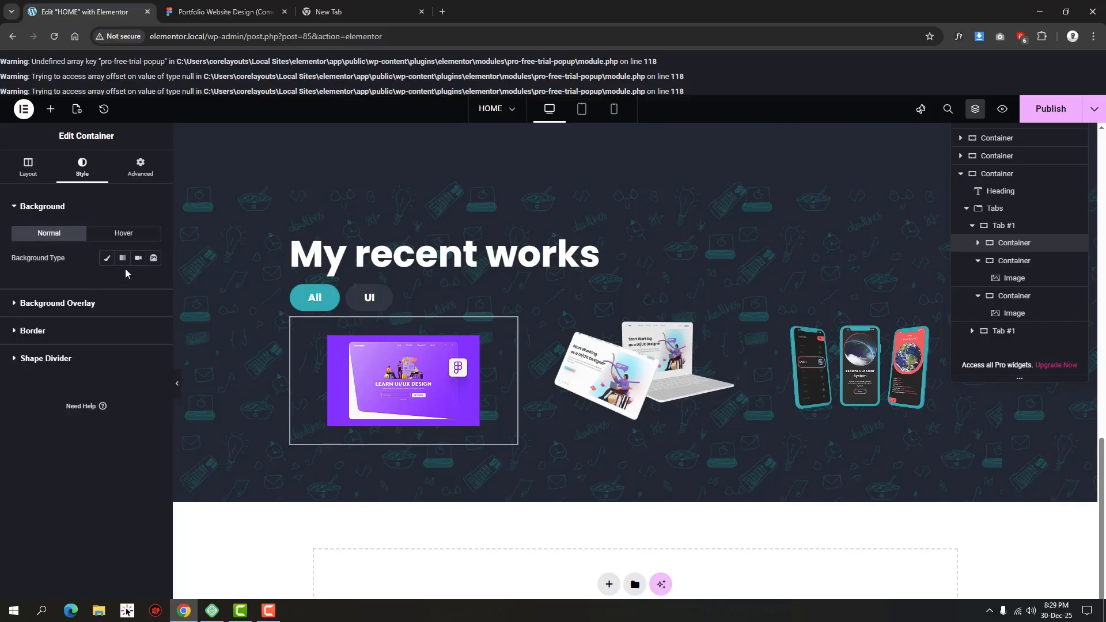
click(106, 258)
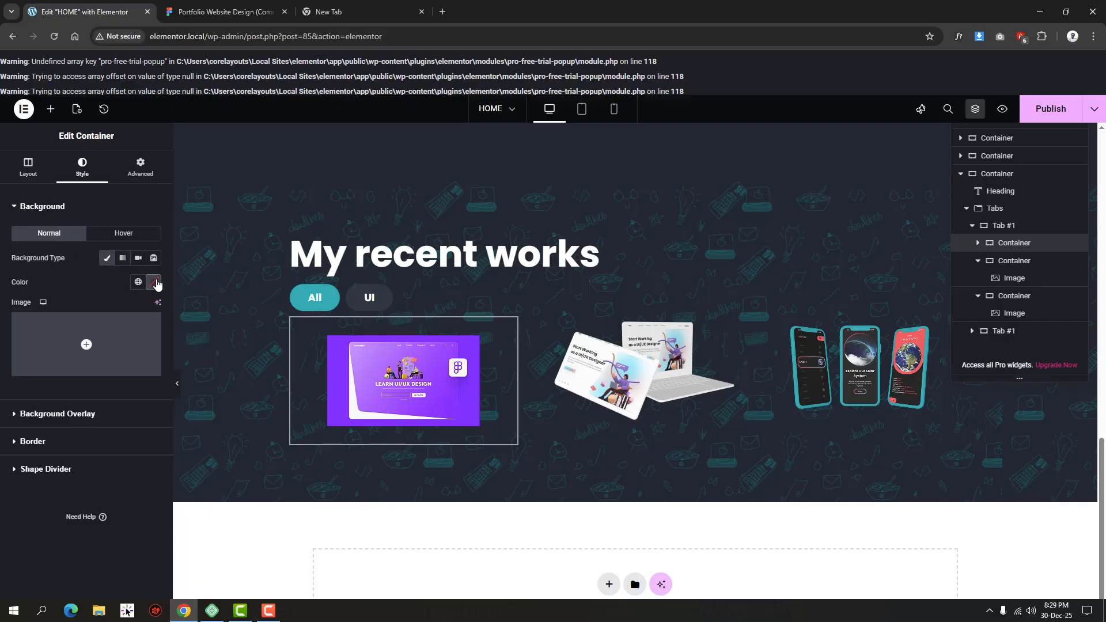
click(154, 283)
key(ctrl+v)
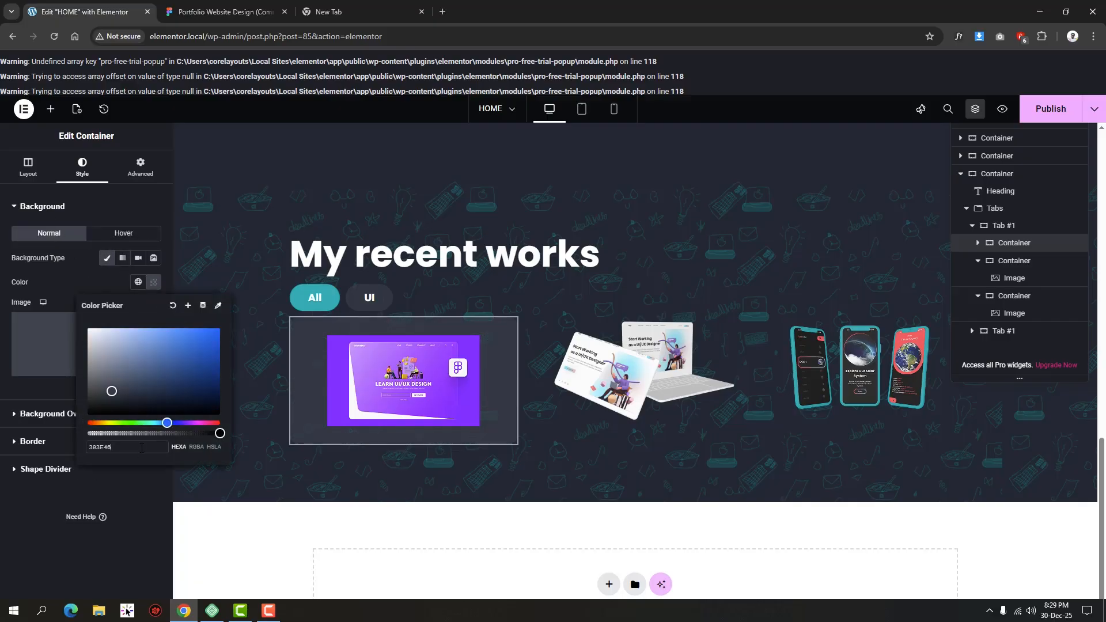
text(50)
drag(130, 432, 186, 433)
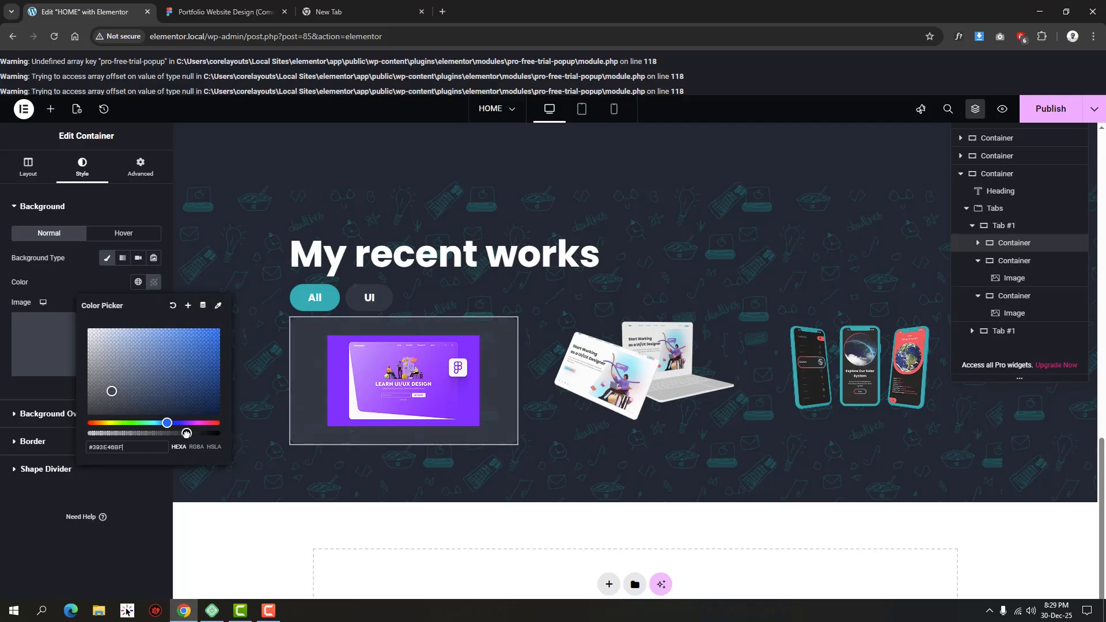
click(71, 292)
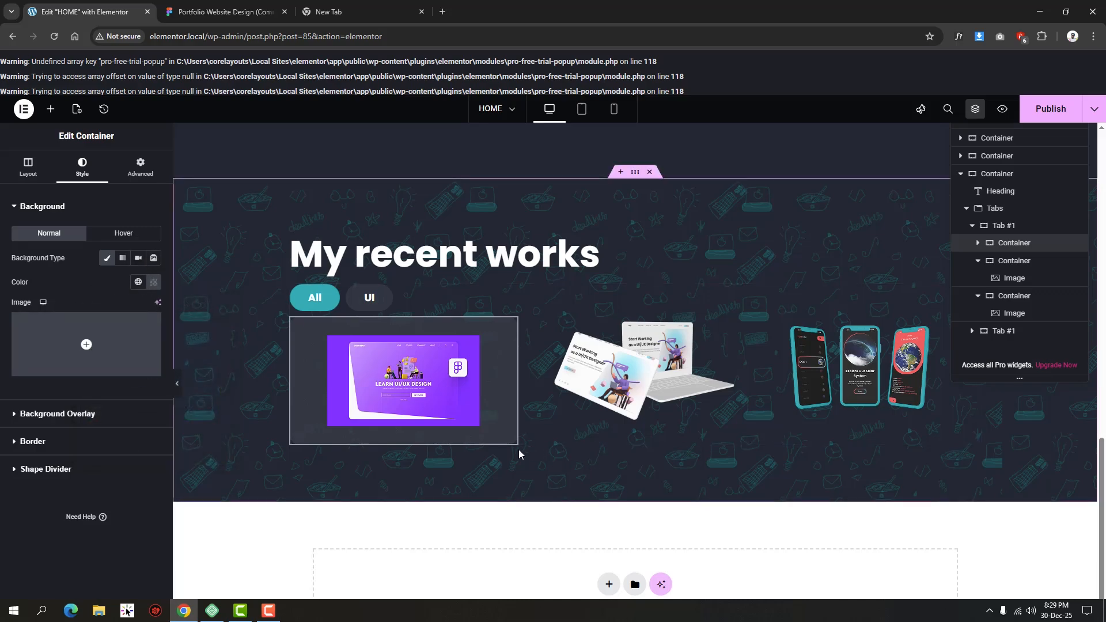
Switch to the Figma design and bring the row of project cards under "My recent works" into view.
click(473, 246)
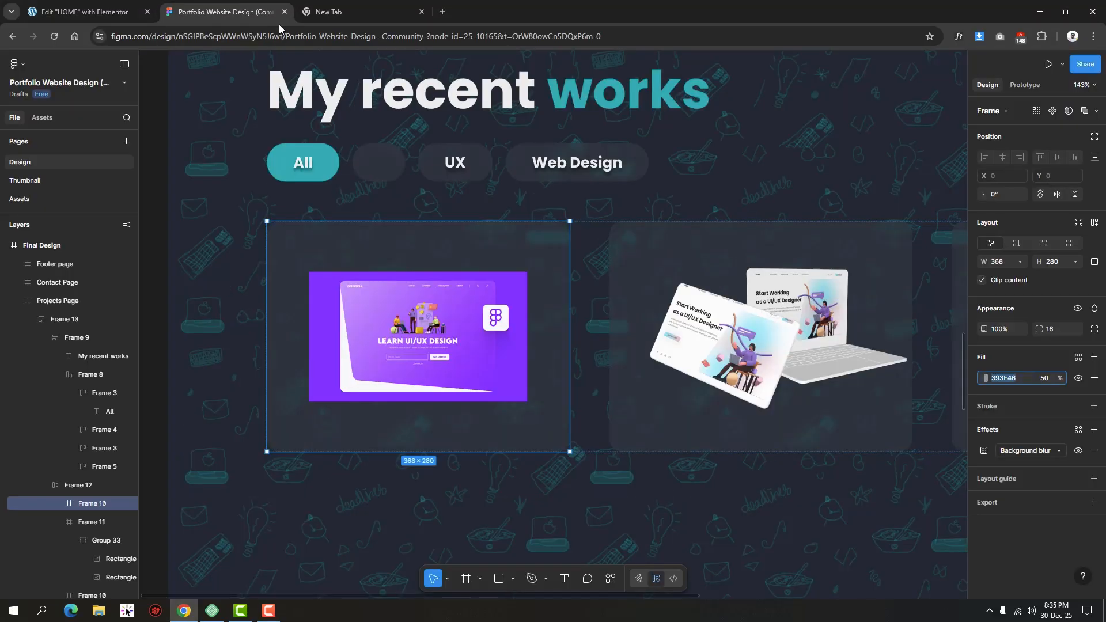
click(193, 14)
scroll(662, 323, down, 5)
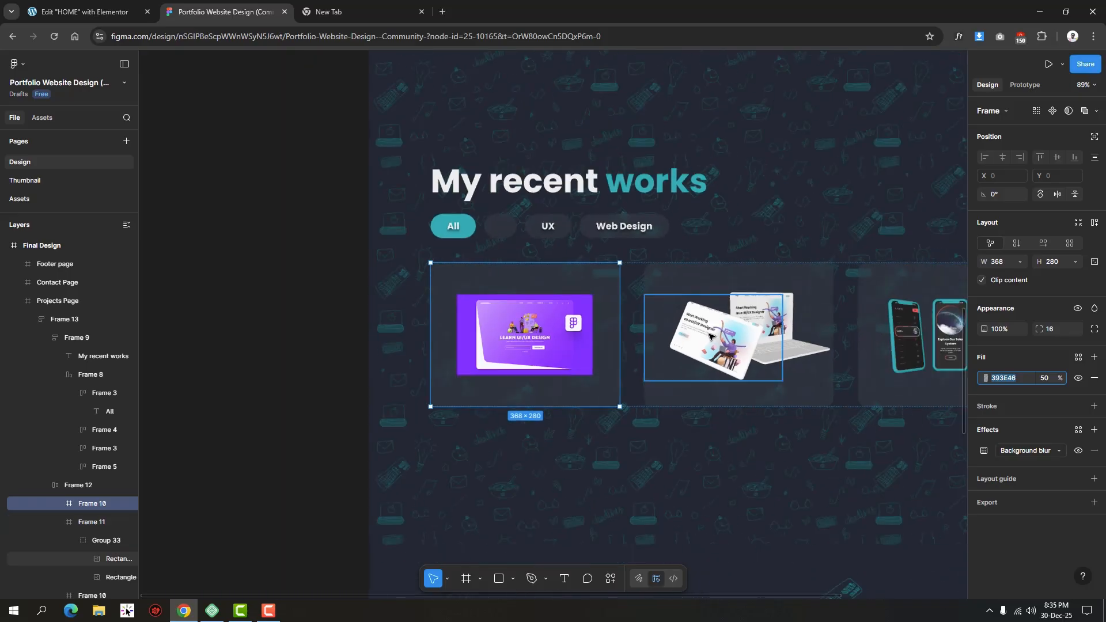
click(728, 325)
drag(728, 325, 611, 324)
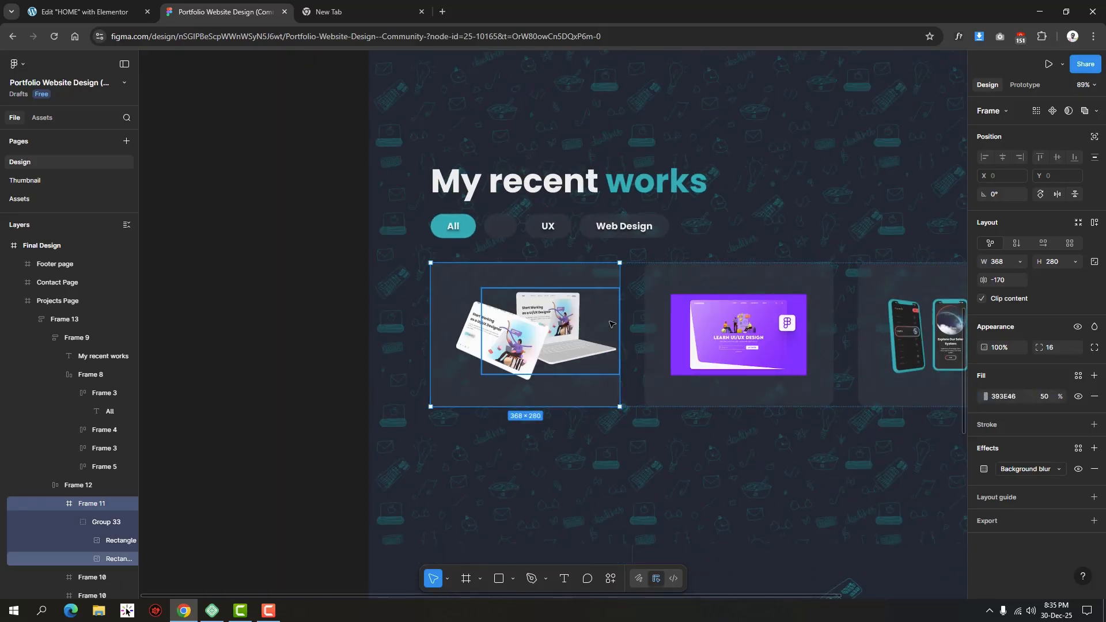
key(ctrl+z)
Measure the gap between the first two project cards and the spacing between the heading and filter group and the card row.
scroll(627, 321, right, 5)
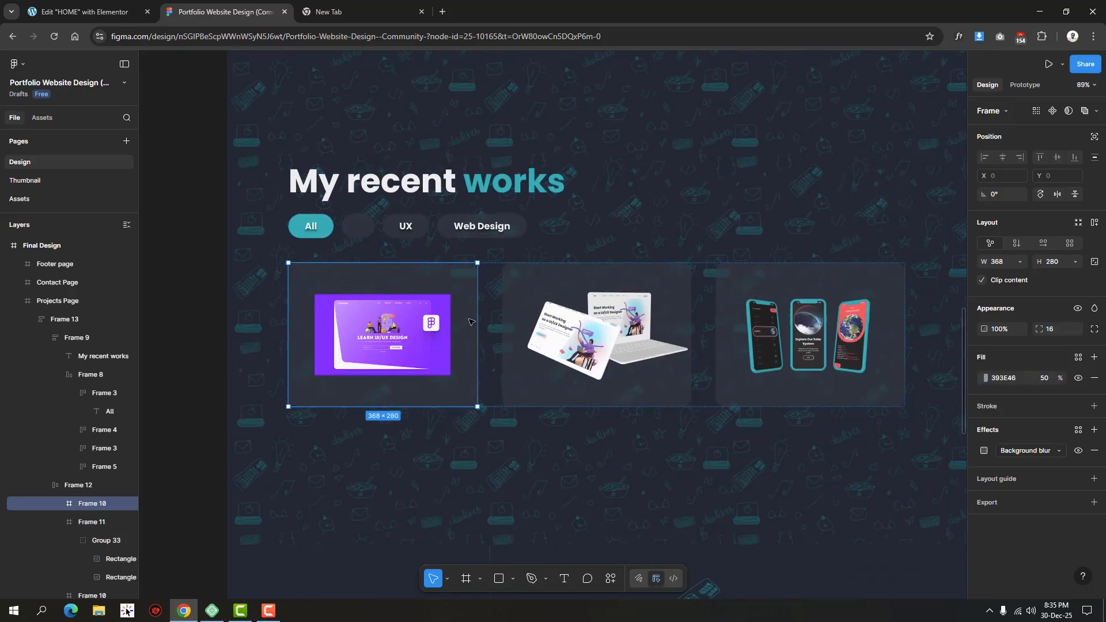
key(alt)
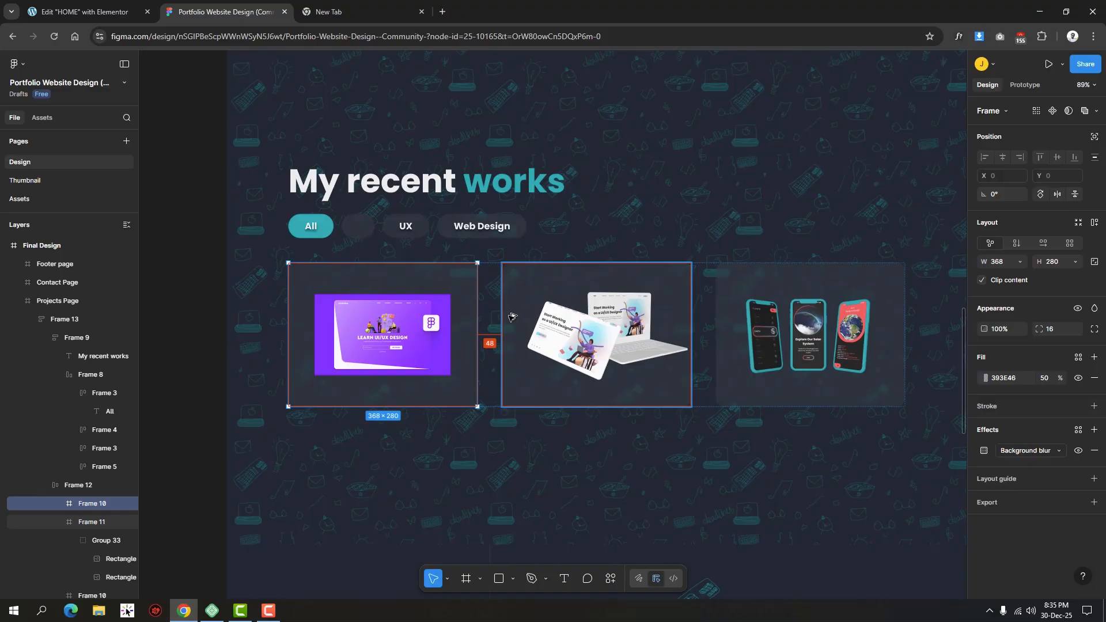
click(492, 234)
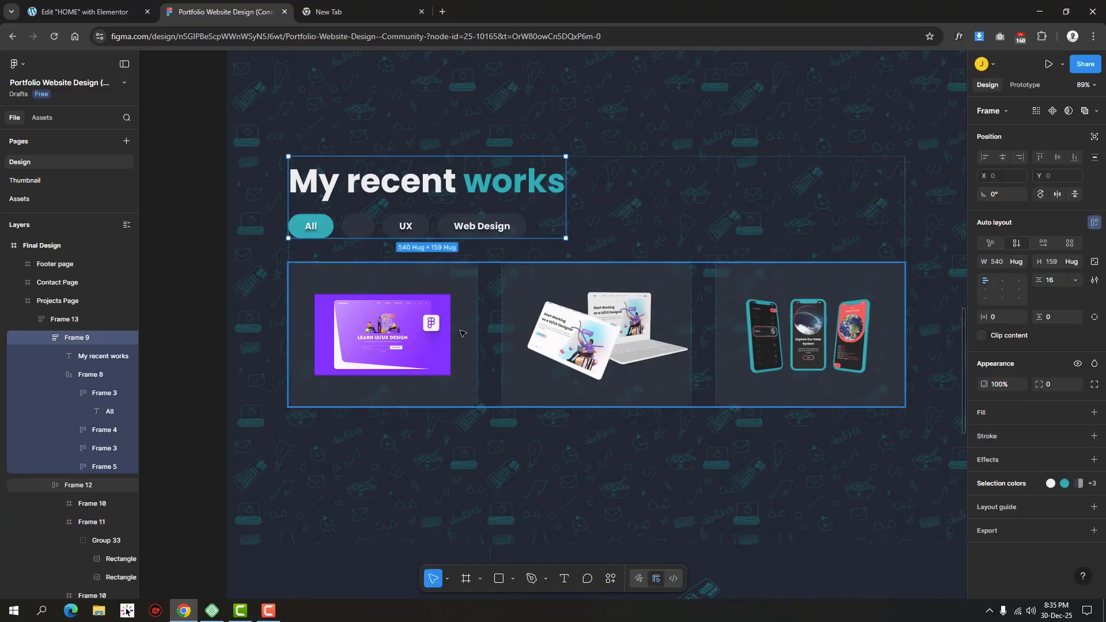
Back in Elementor, set the column gap of the "All" tab's container to 48 px.
key(ctrl+shift+Tab)
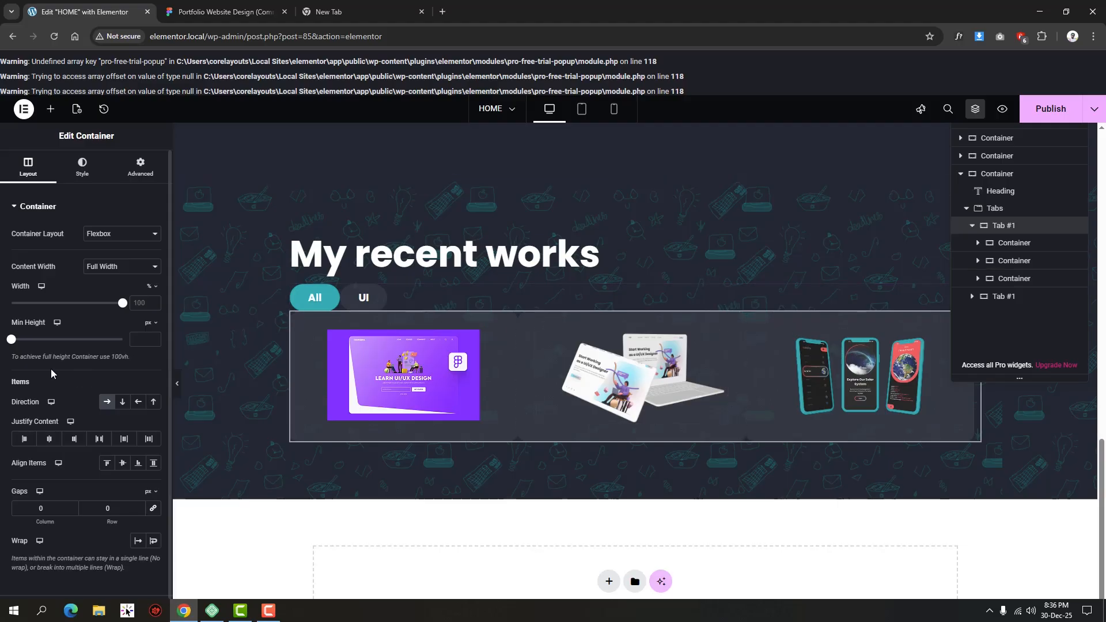
scroll(53, 346, down, 1)
scroll(72, 299, up, 1)
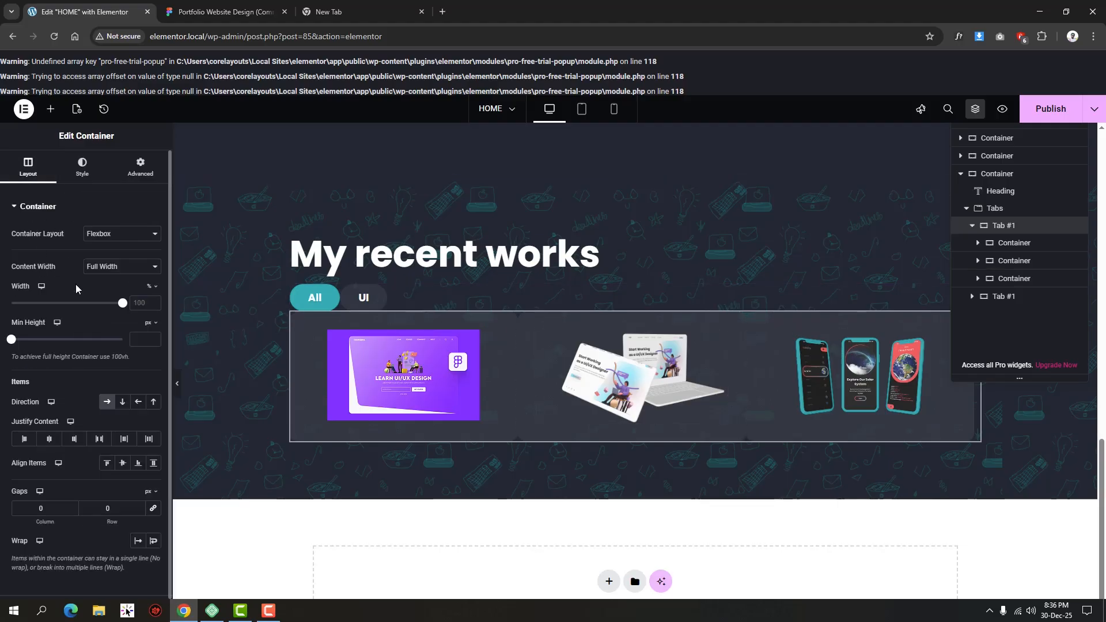
scroll(77, 289, down, 1)
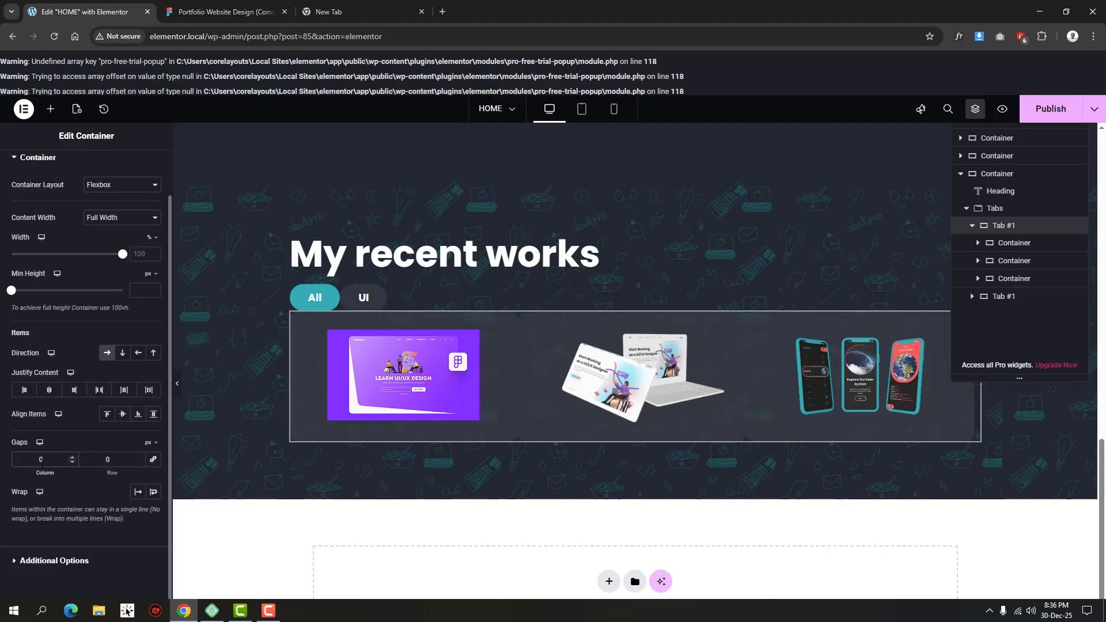
text(43)
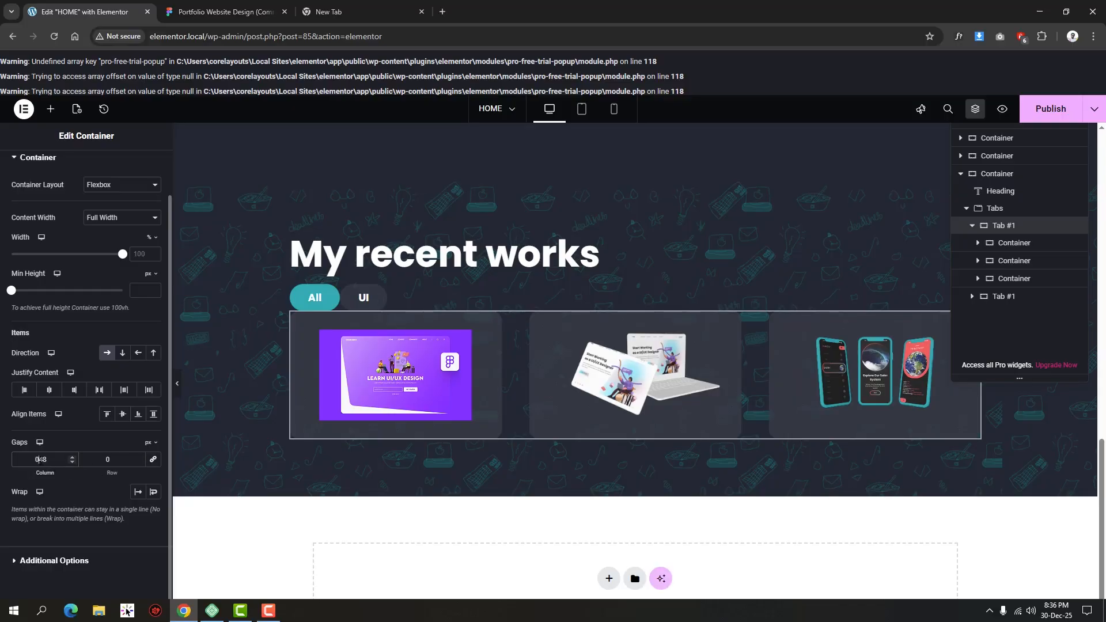
key(BackSpace)
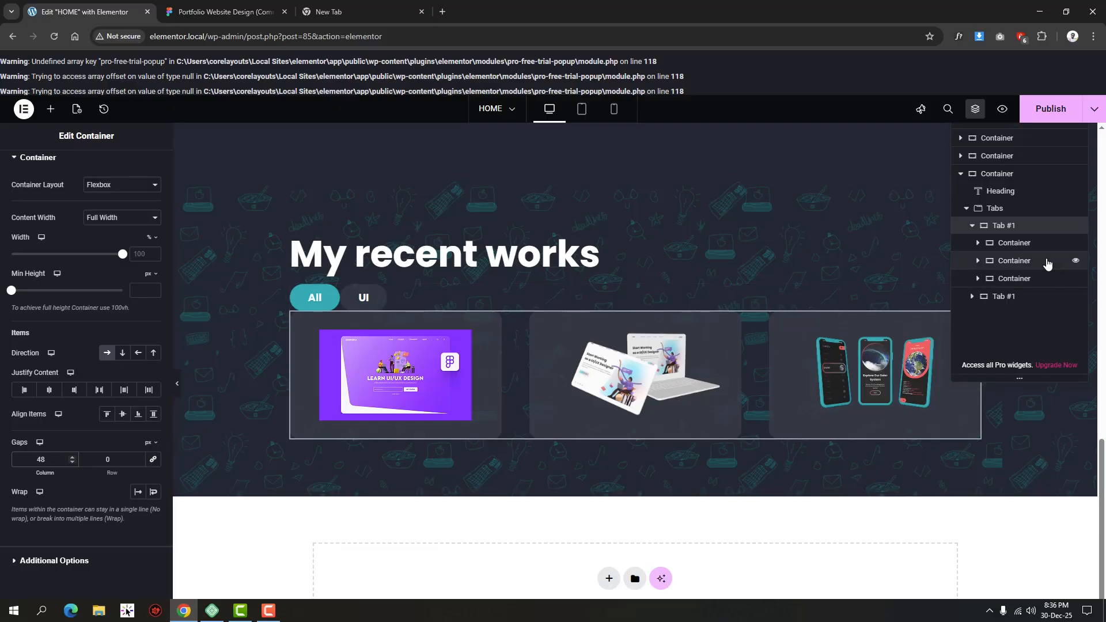
Set the Tabs widget's distance from content to 48 px.
click(1000, 212)
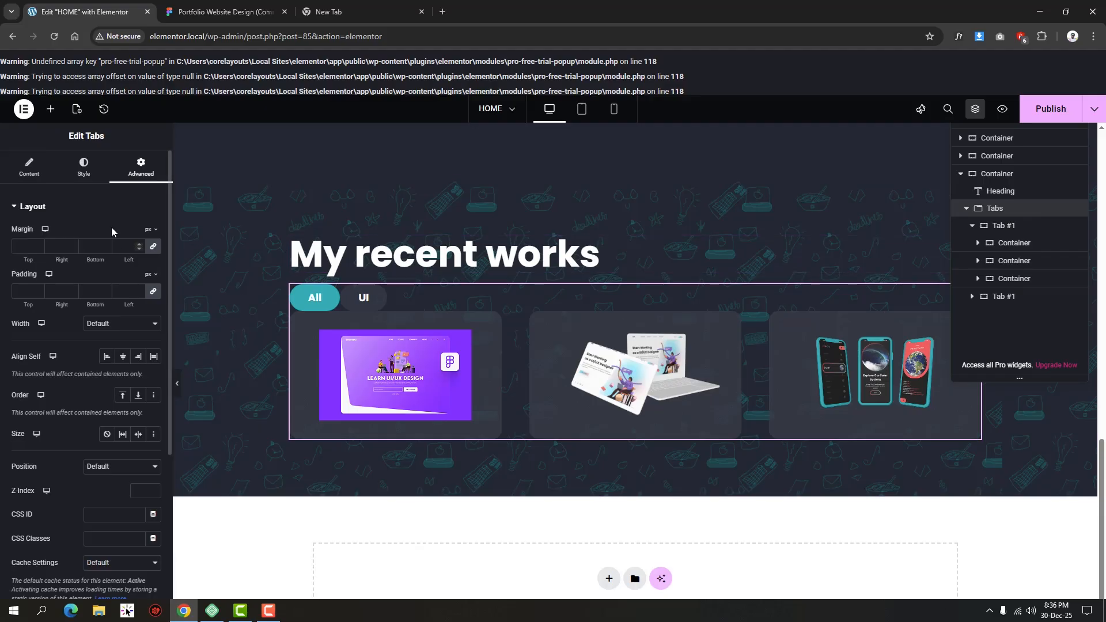
click(28, 167)
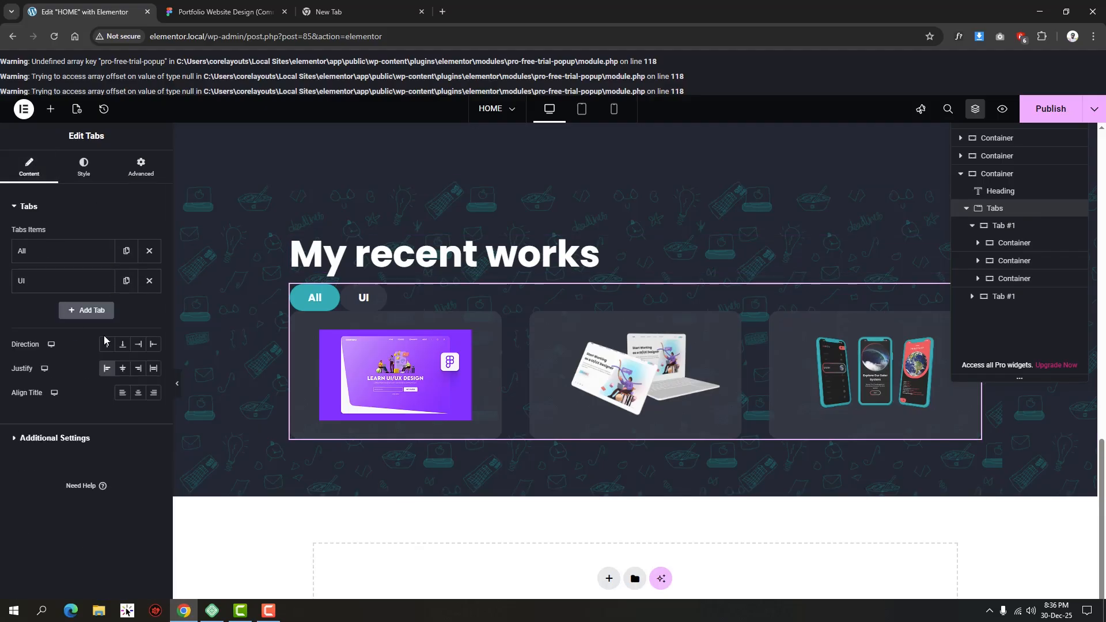
click(84, 167)
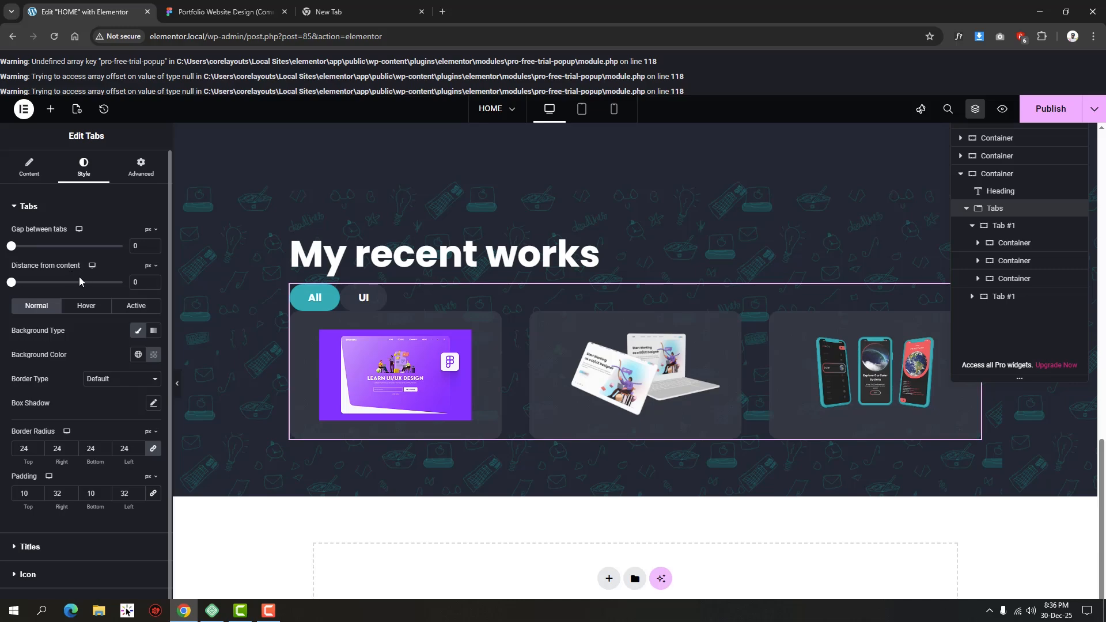
drag(11, 284, 24, 283)
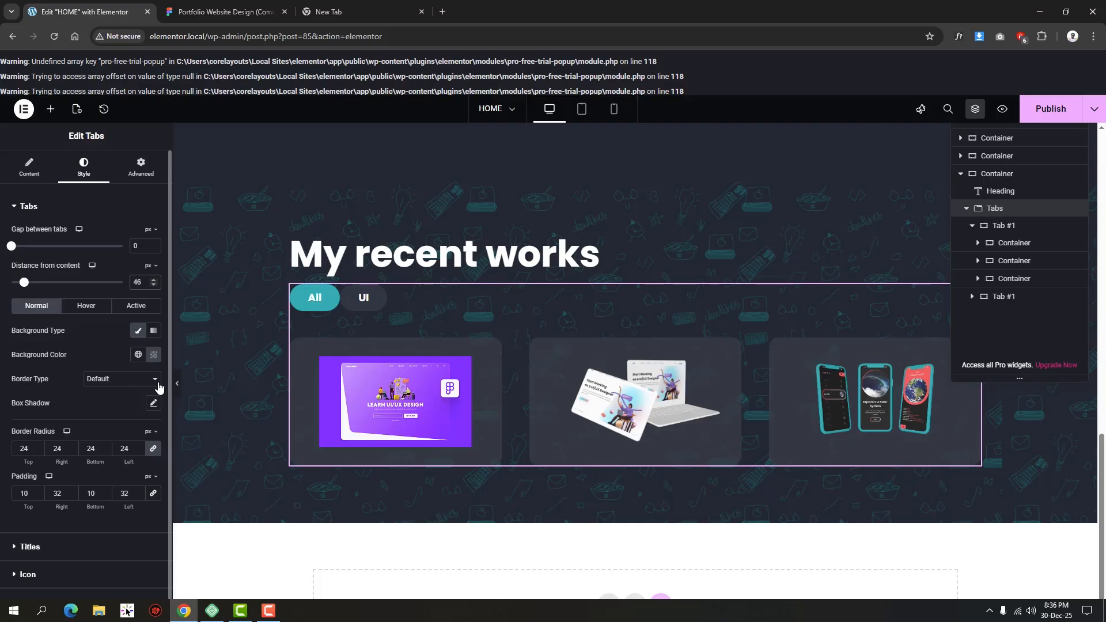
key(Up)
key(Up)
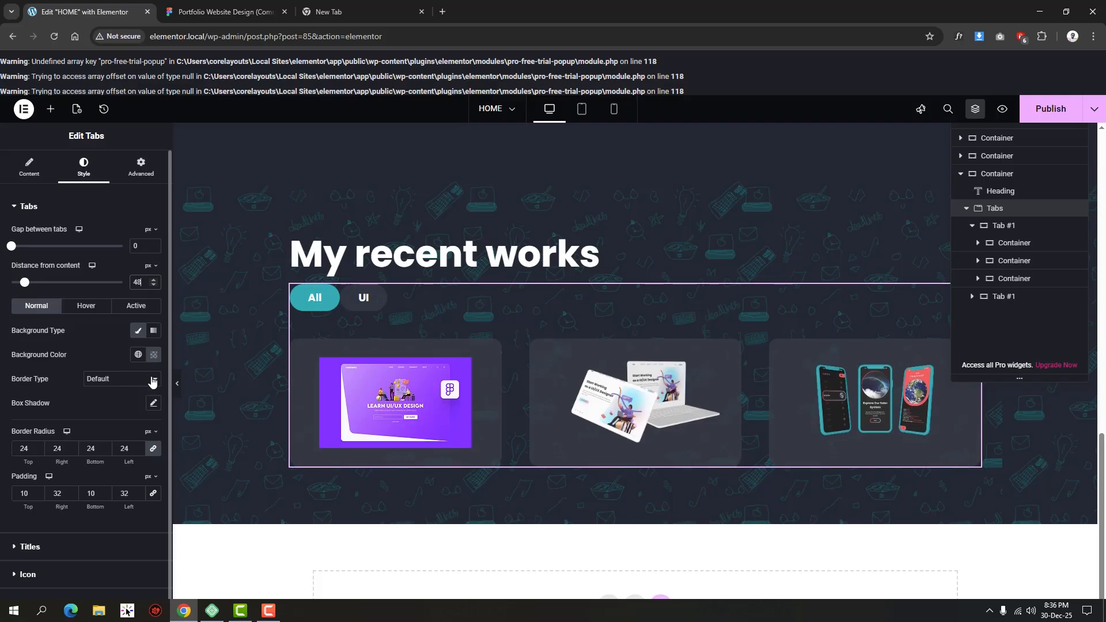
Check the heading-to-filter spacing in Figma and give the "My recent works" heading in Elementor a 16 px bottom margin, 0 on the other sides.
click(230, 5)
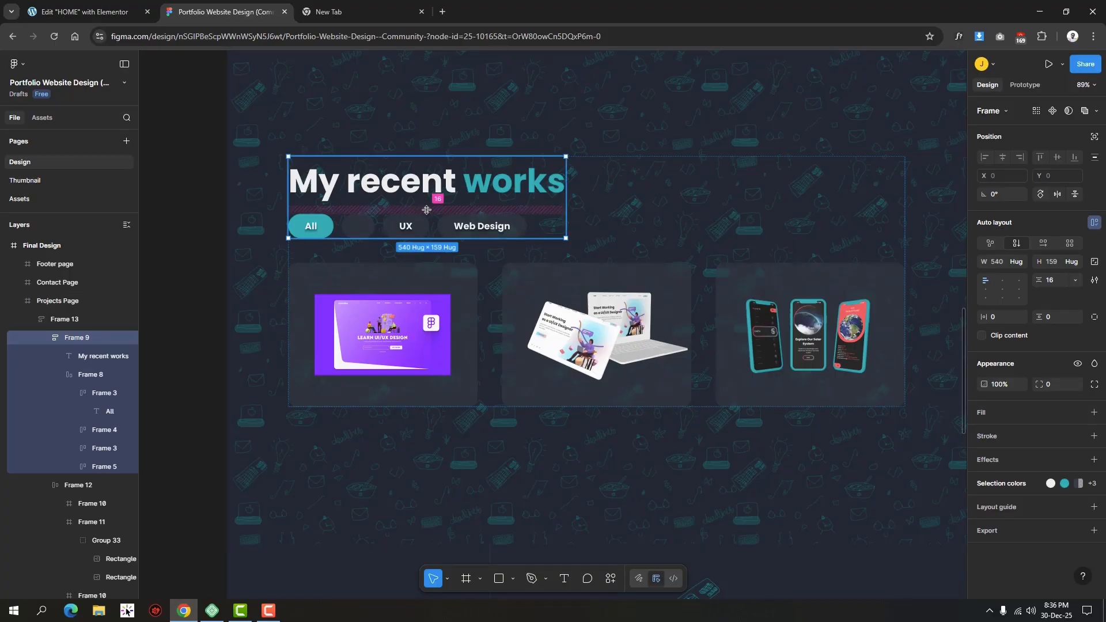
click(86, 11)
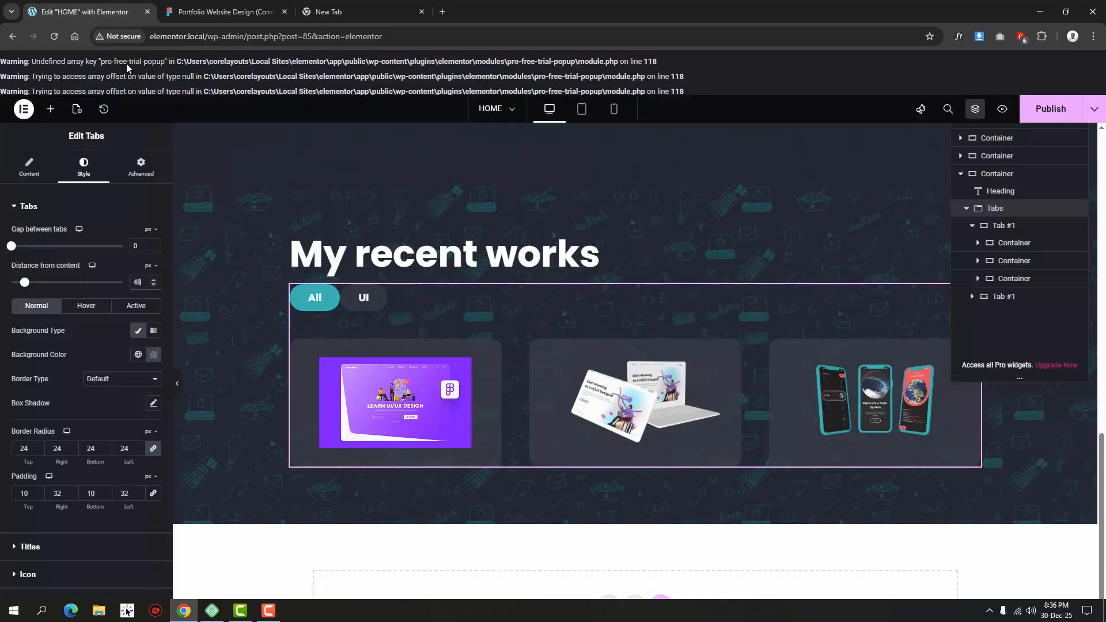
click(395, 257)
click(141, 165)
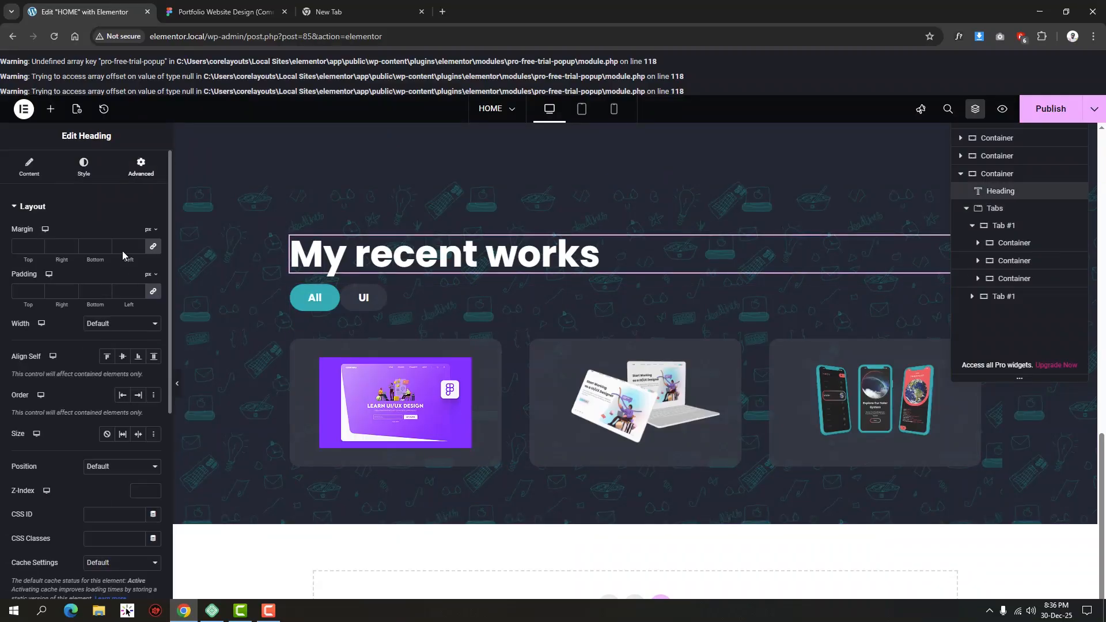
click(153, 246)
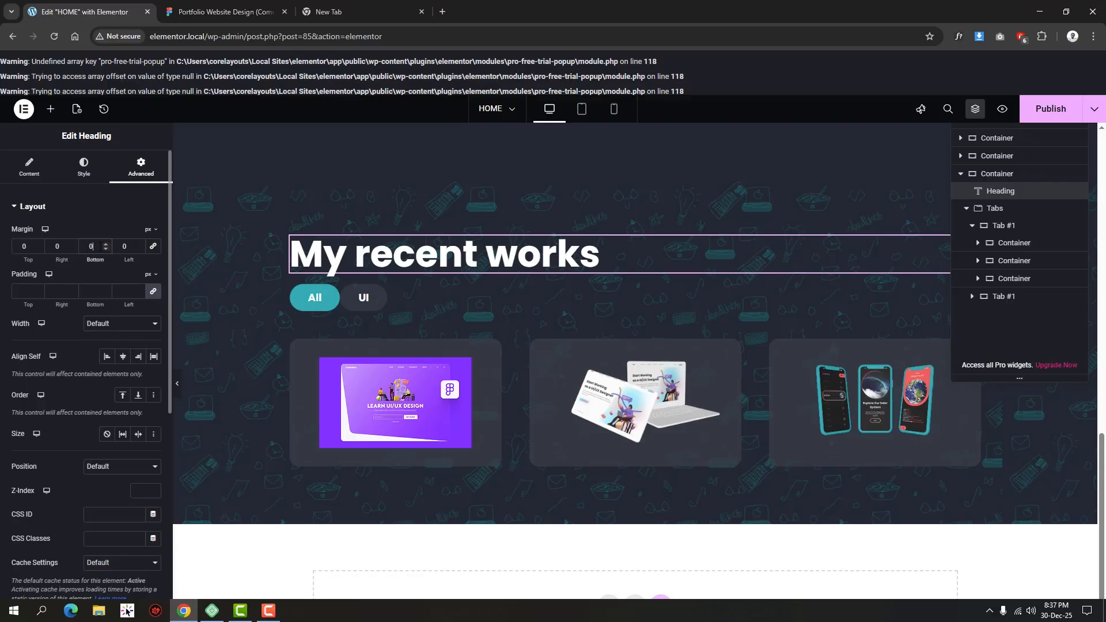
text(16)
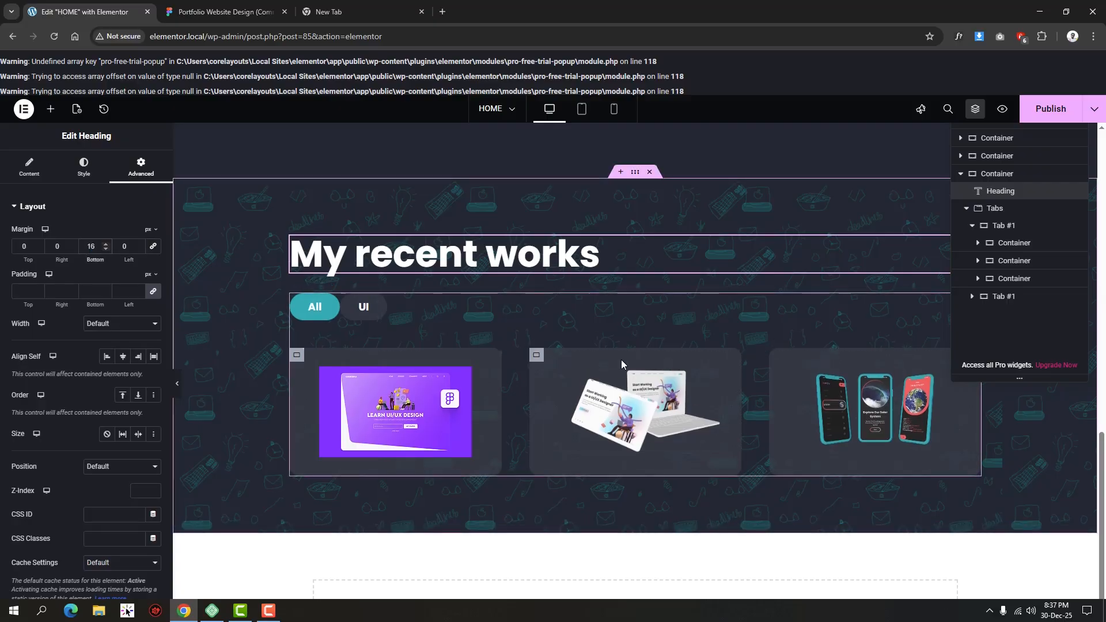
click(432, 268)
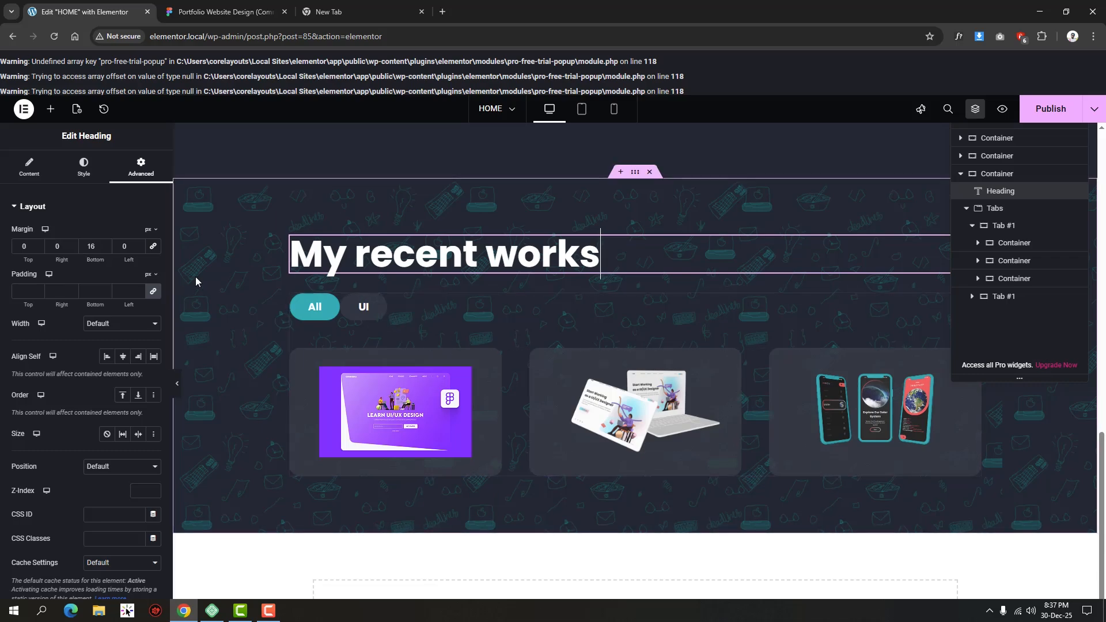
Delete the empty "UI" tab from the Tabs widget.
click(369, 308)
click(29, 167)
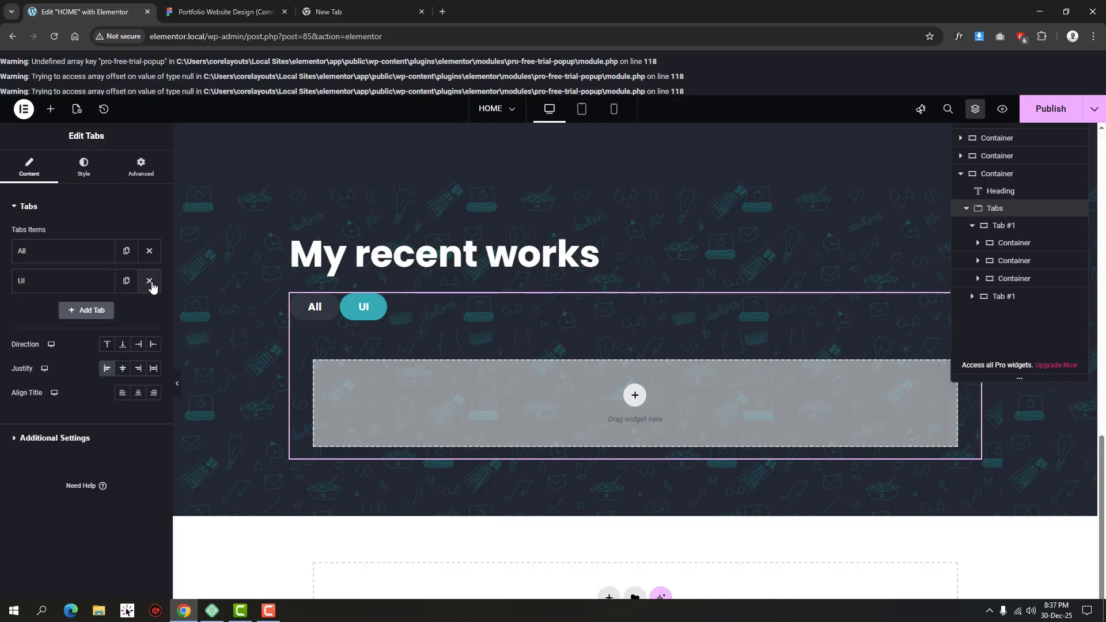
click(62, 254)
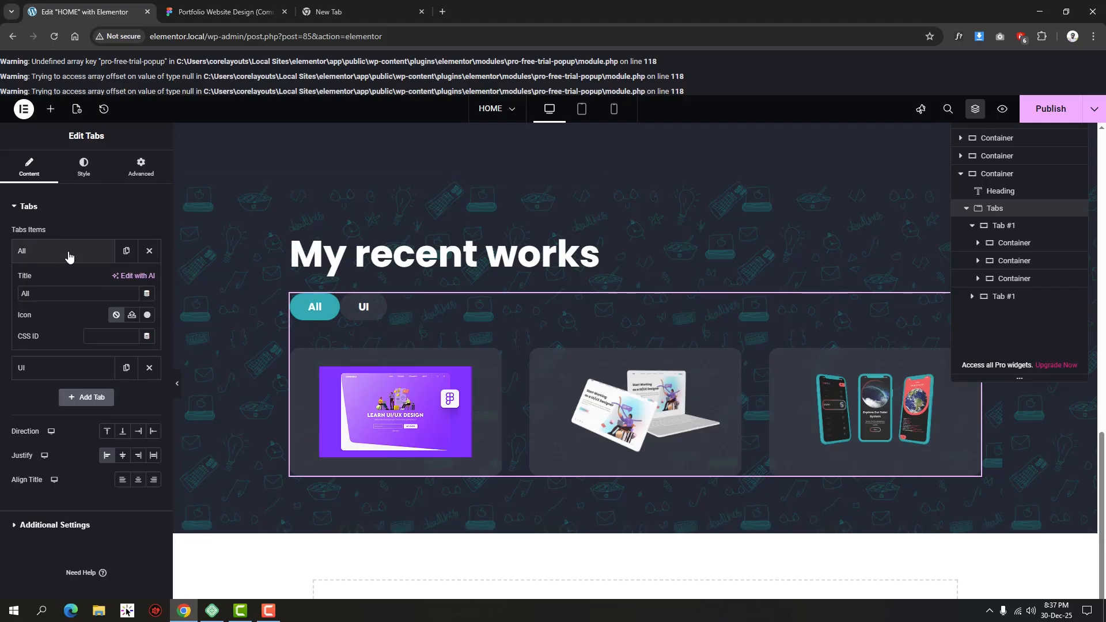
click(149, 368)
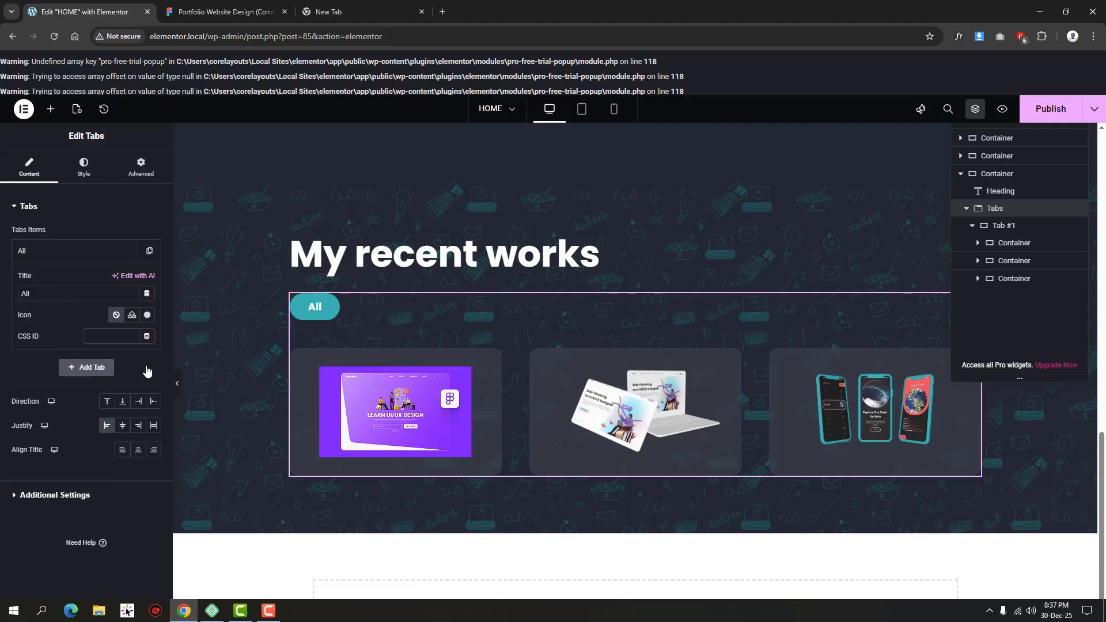
Duplicate the "All" tab with its three project cards until the Tabs widget has four tabs.
click(69, 251)
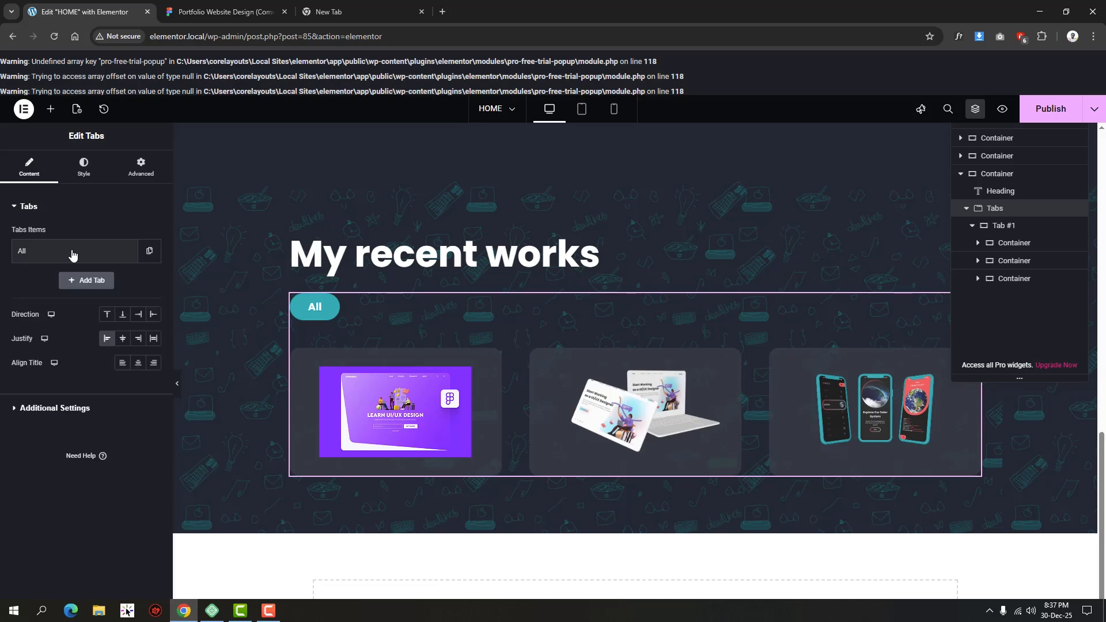
click(147, 253)
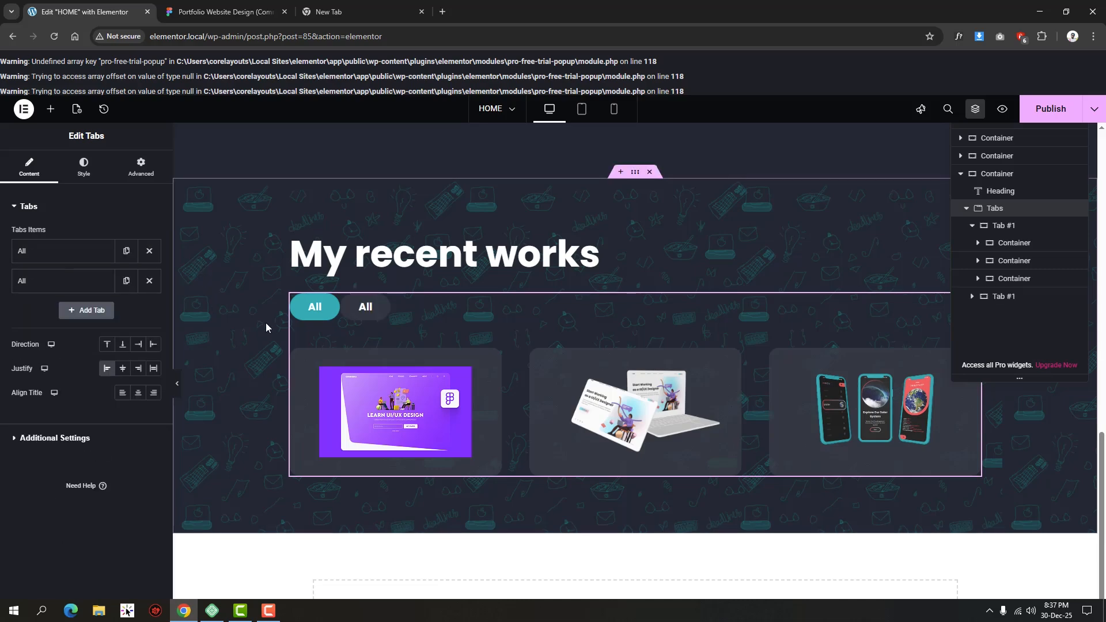
click(370, 315)
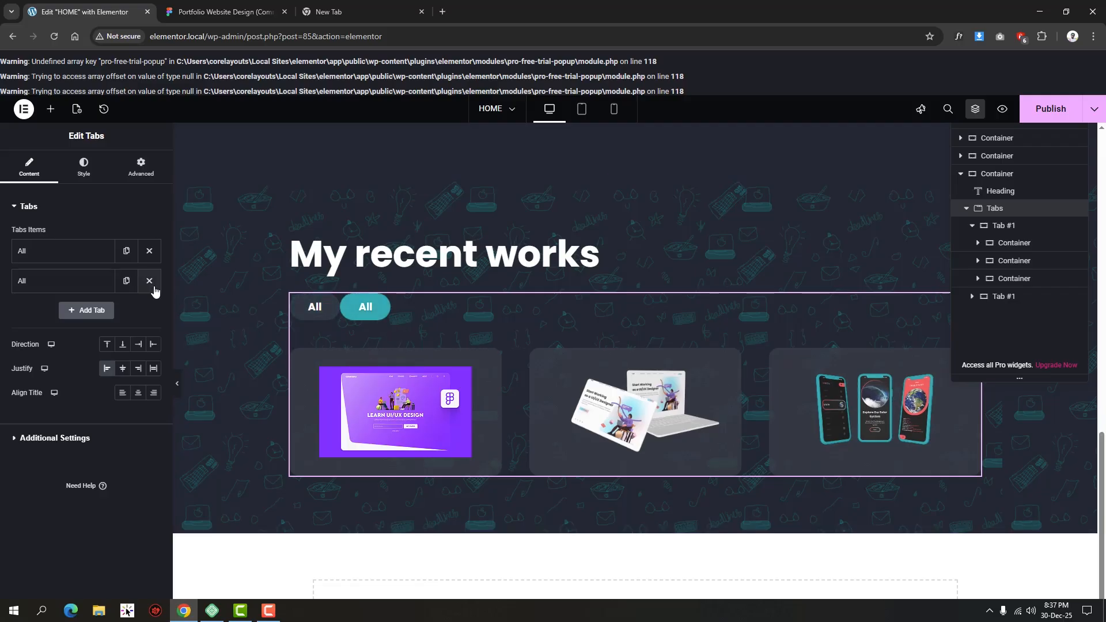
click(126, 282)
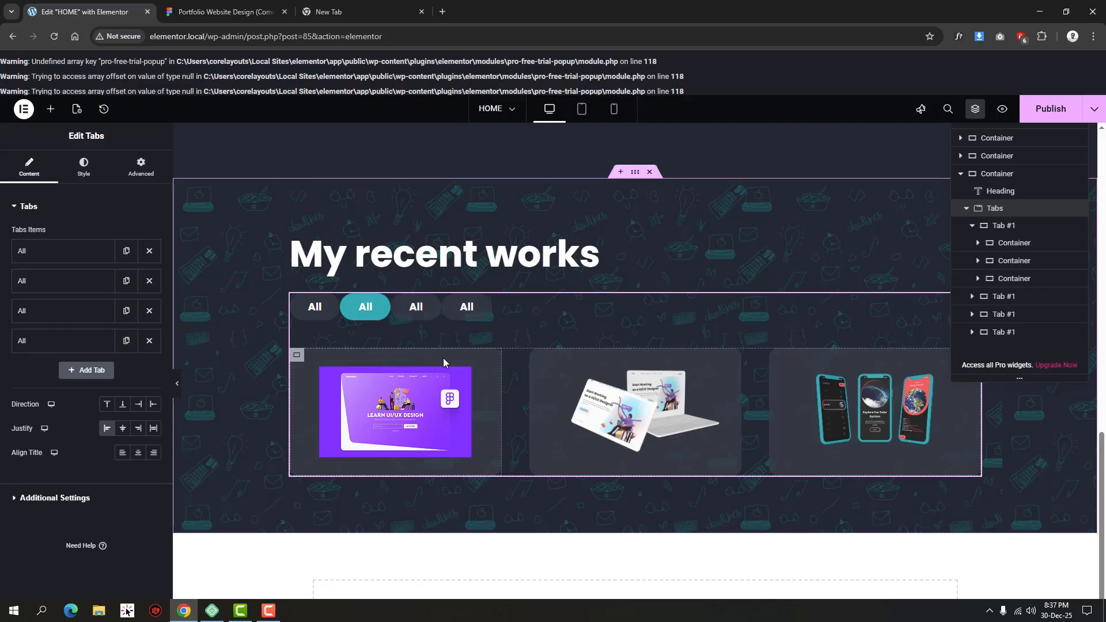
Switch to the Figma design to check the filter names and select the "Web Design" label's text.
click(224, 12)
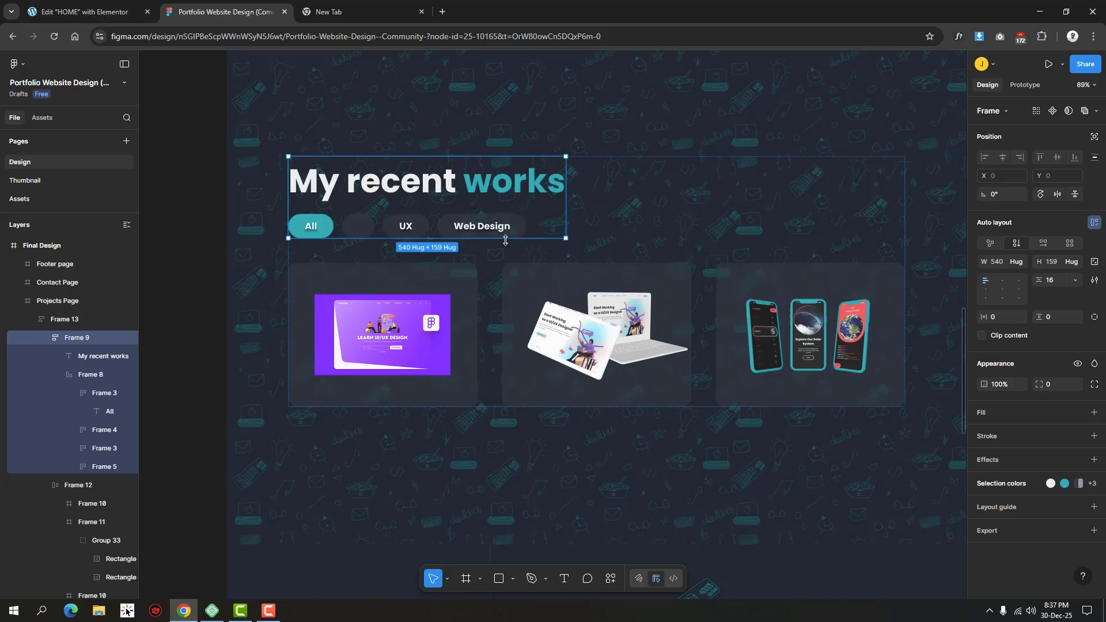
double_click(484, 230)
double_click(484, 231)
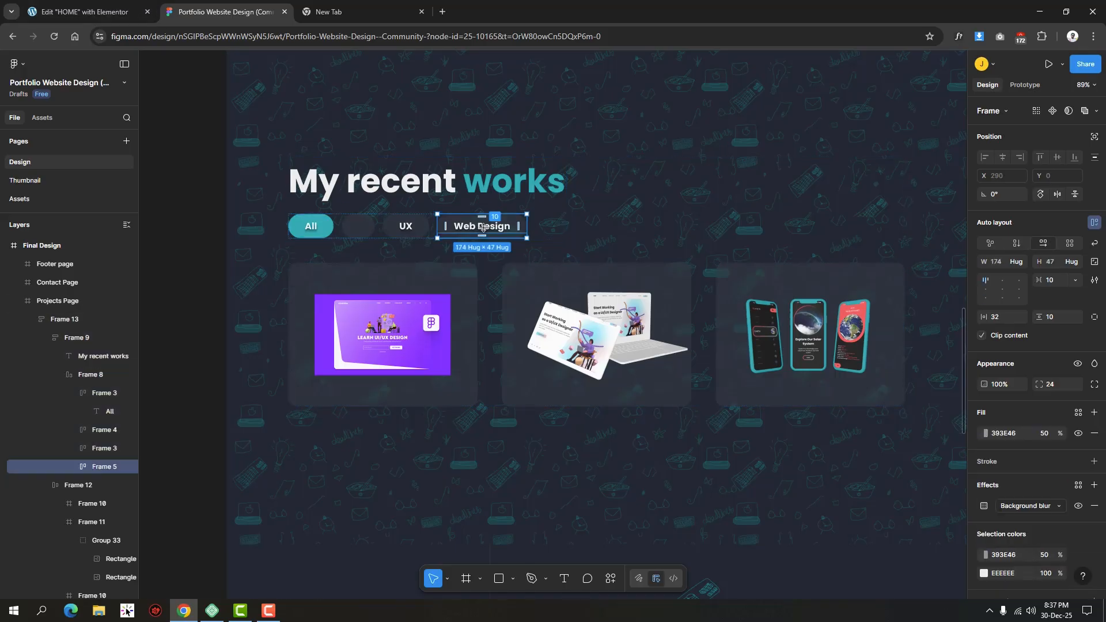
double_click(484, 229)
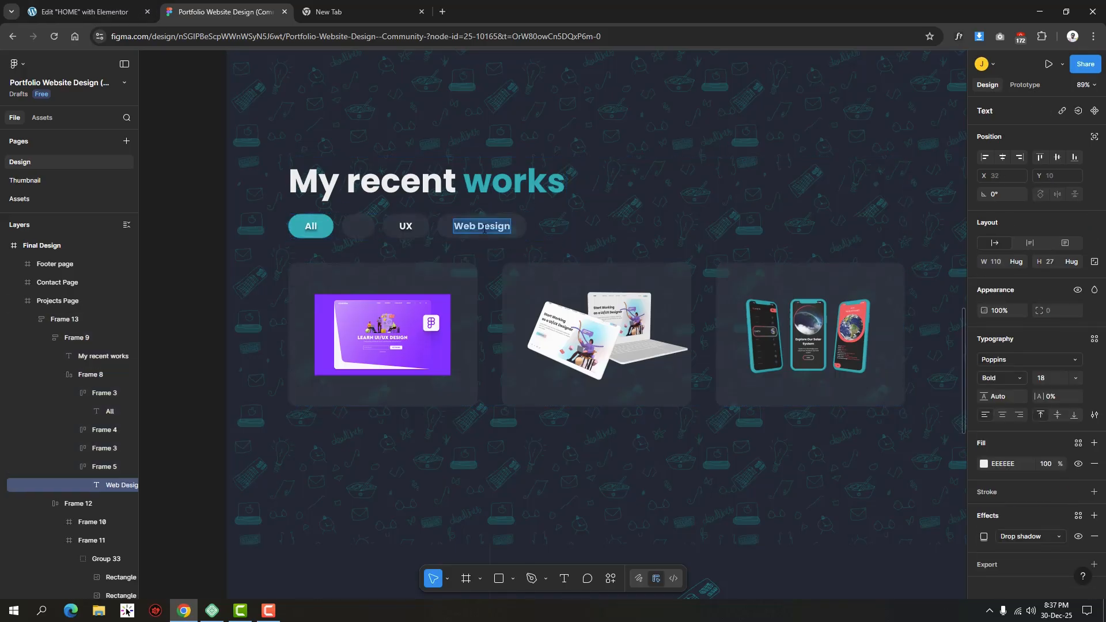
Back in Elementor, rename the second tab of the Tabs widget to "UI".
click(81, 11)
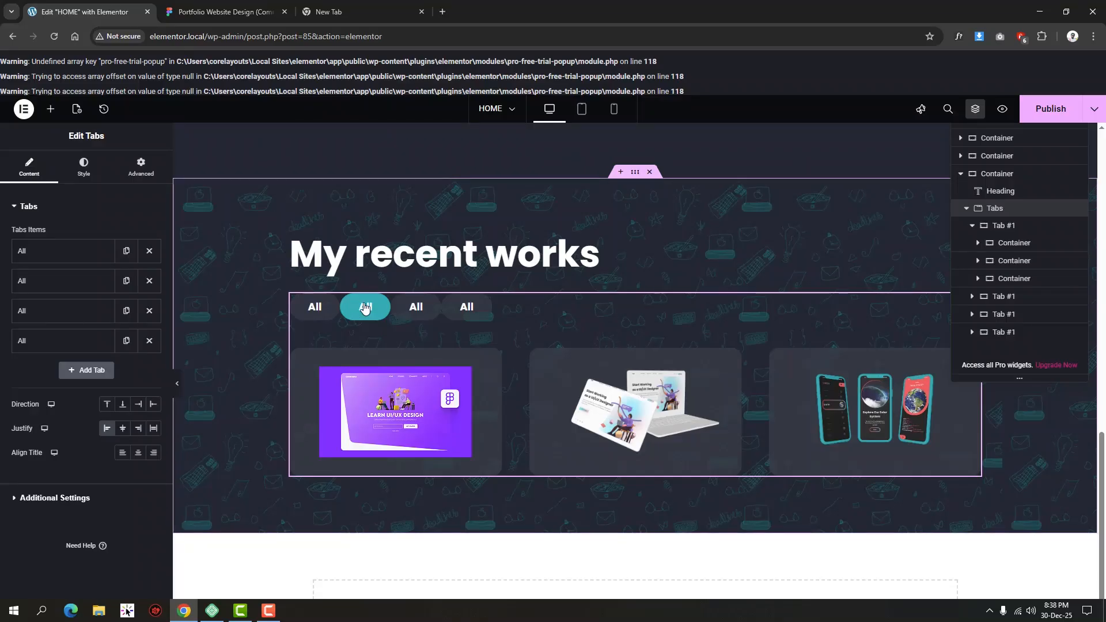
click(64, 290)
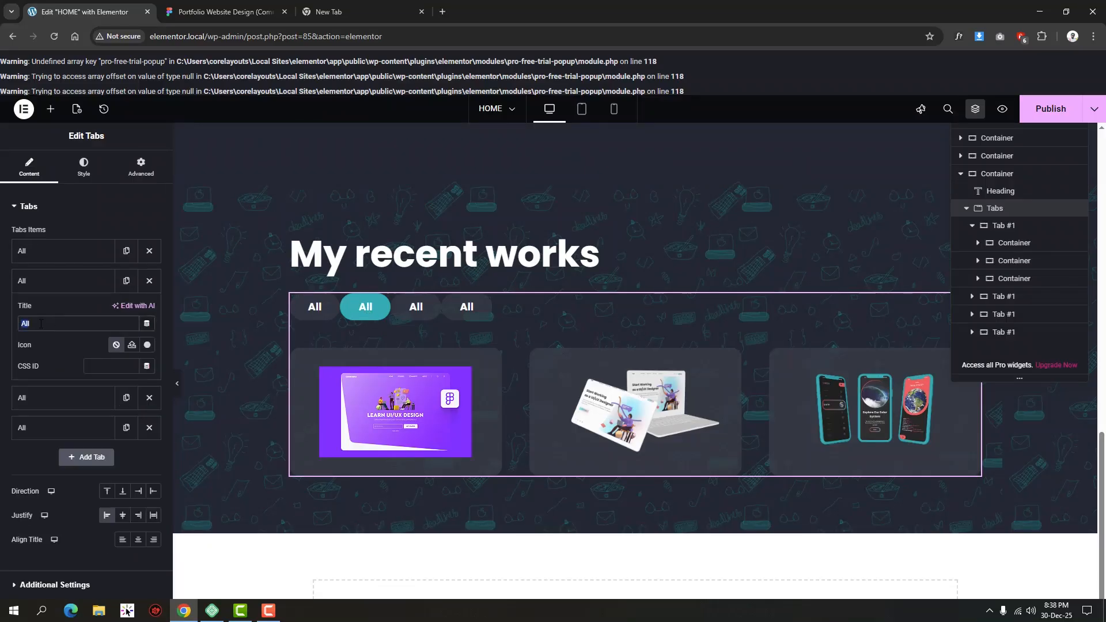
text(UI)
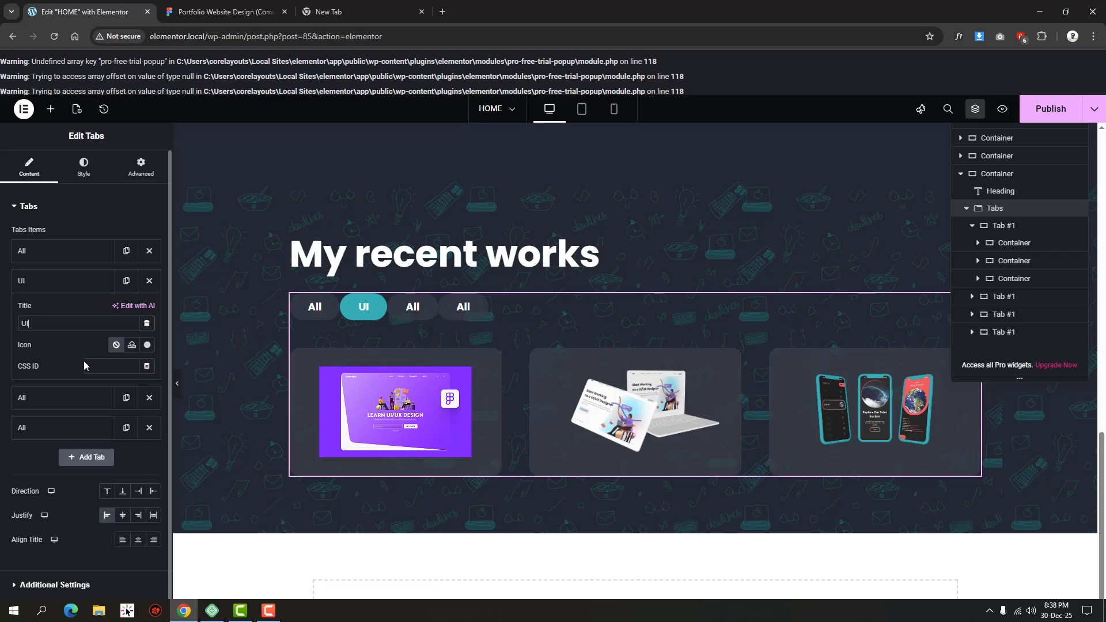
Rename the third tab of the Tabs widget to "UX" and the fourth to "Web Design".
click(53, 401)
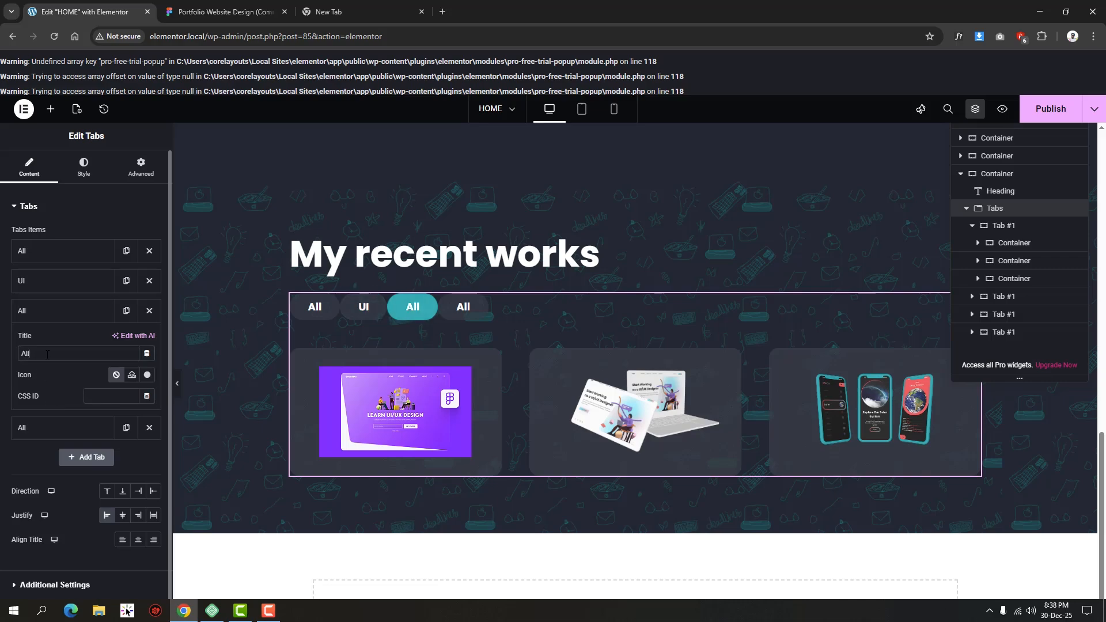
text(UX)
click(58, 427)
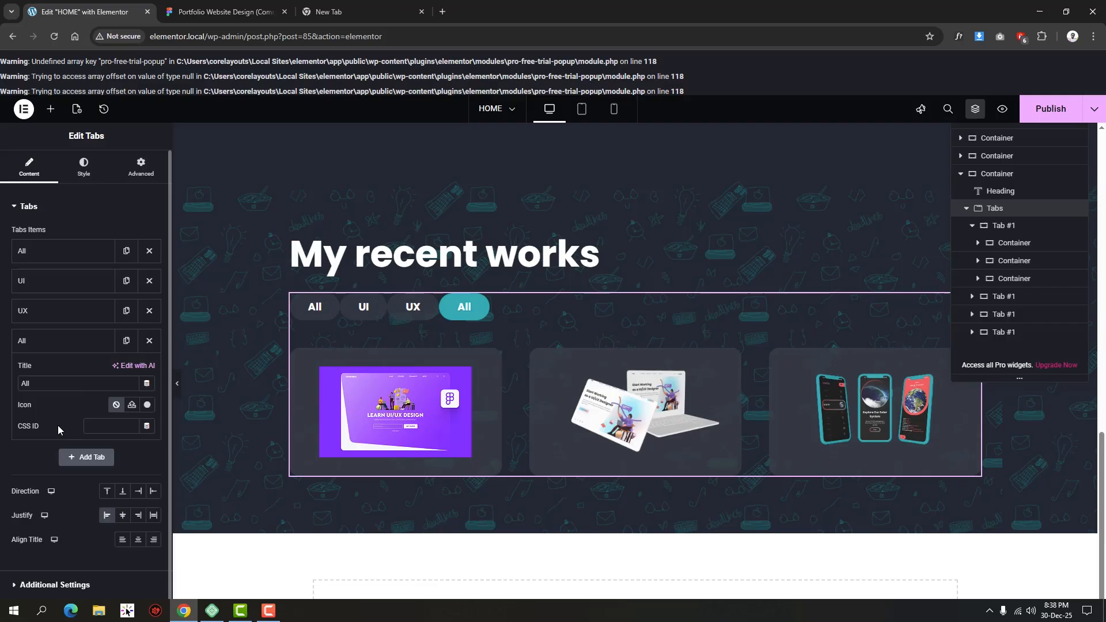
double_click(55, 383)
text(Web Design)
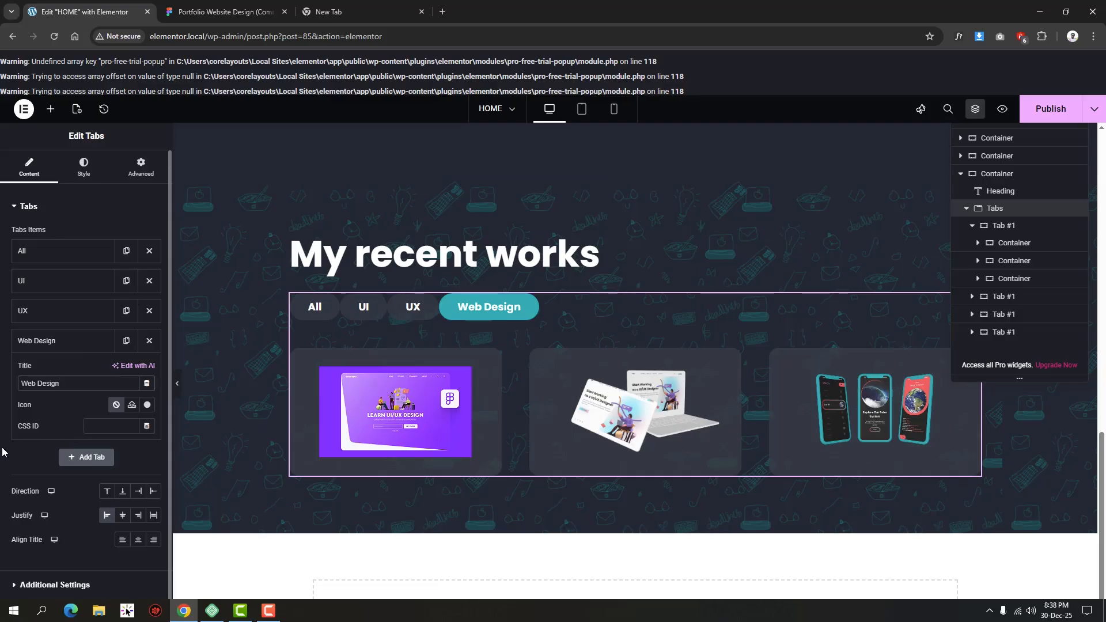
Switch to the Figma design and measure the spacing between the "All" pill and the neighbouring filter pill.
scroll(16, 445, down, 1)
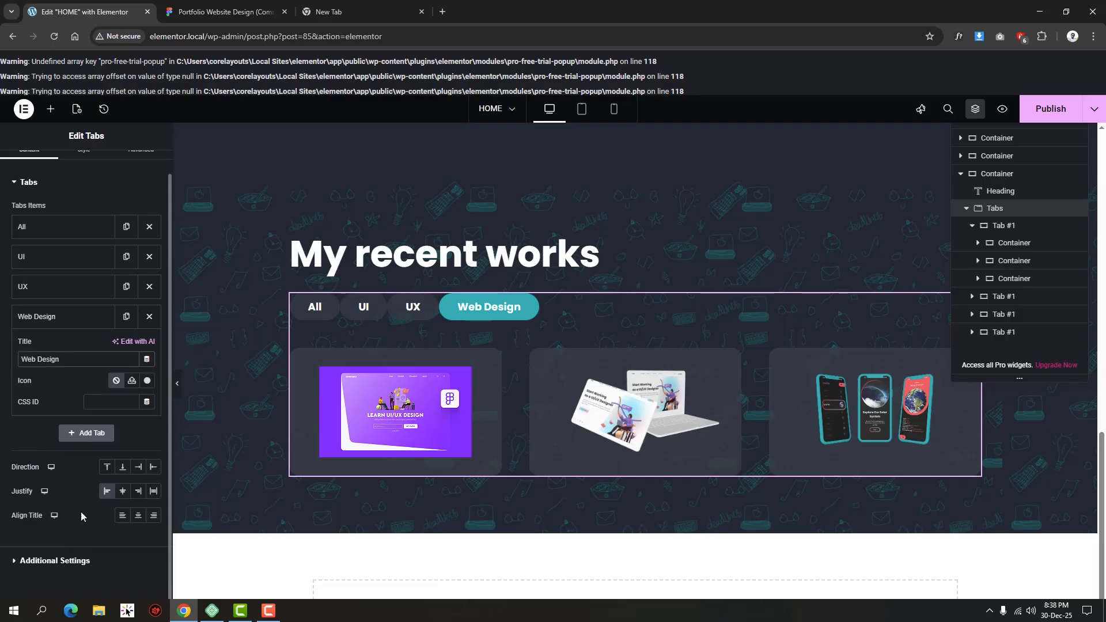
scroll(74, 246, up, 1)
click(84, 172)
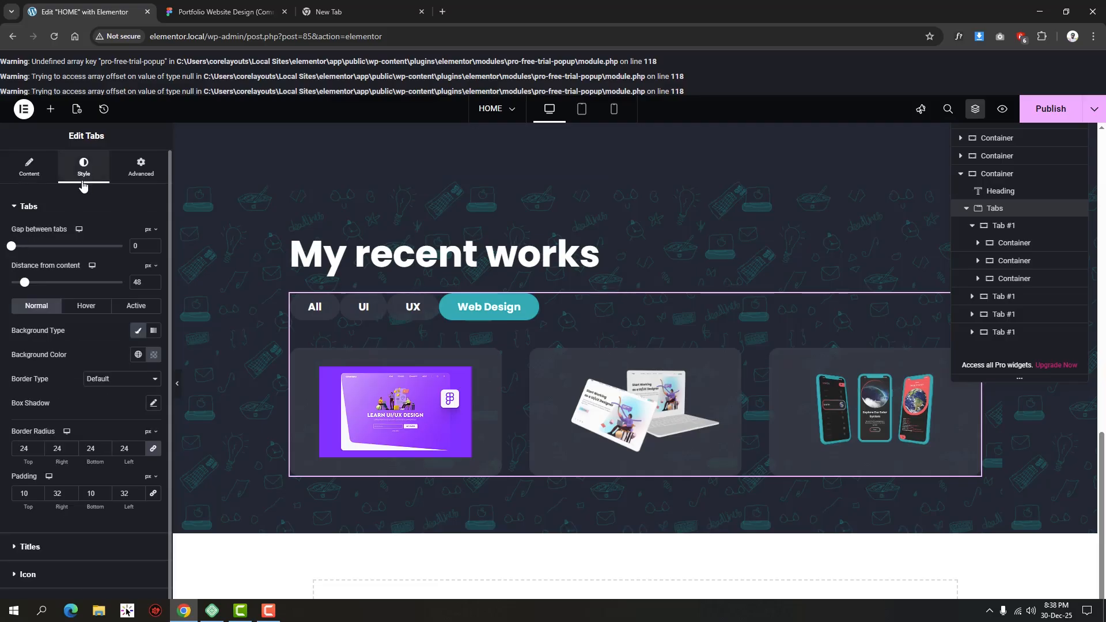
click(48, 233)
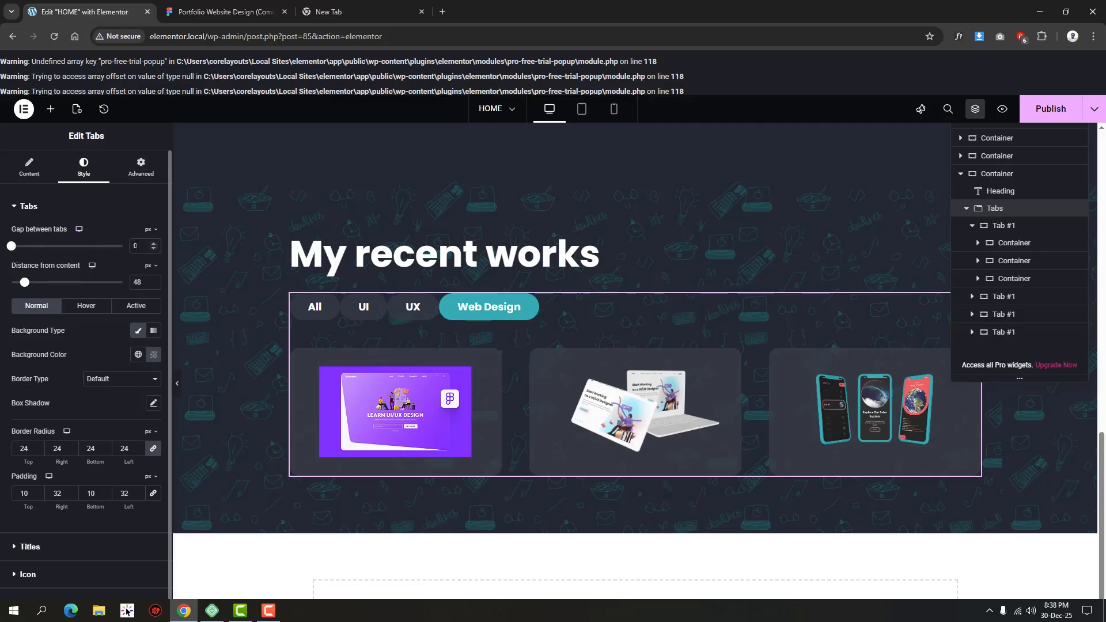
click(219, 12)
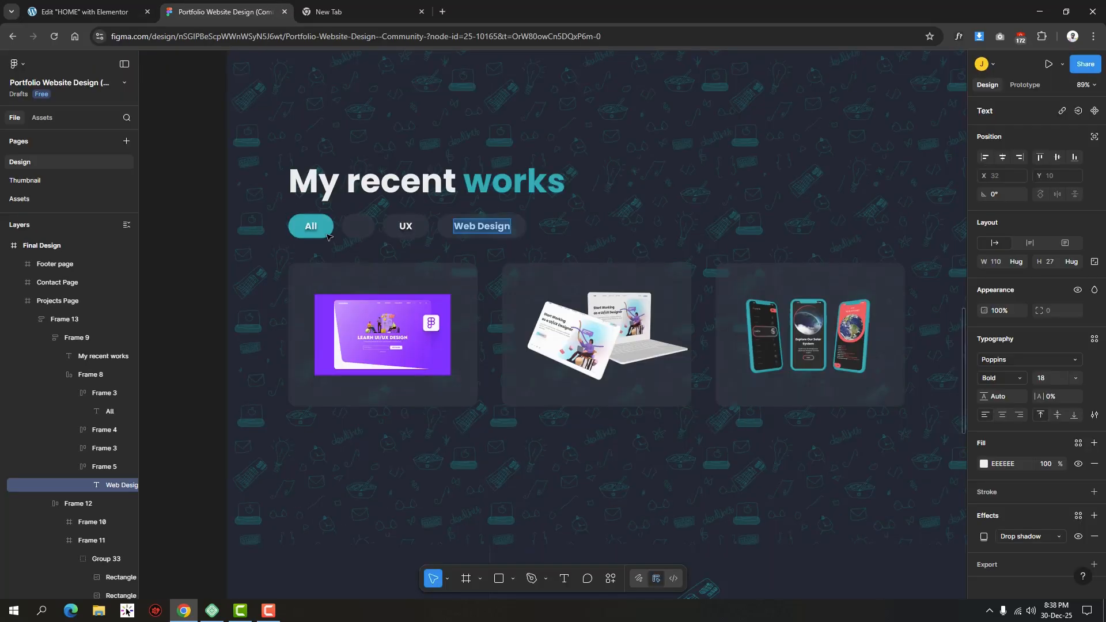
scroll(327, 236, up, 5)
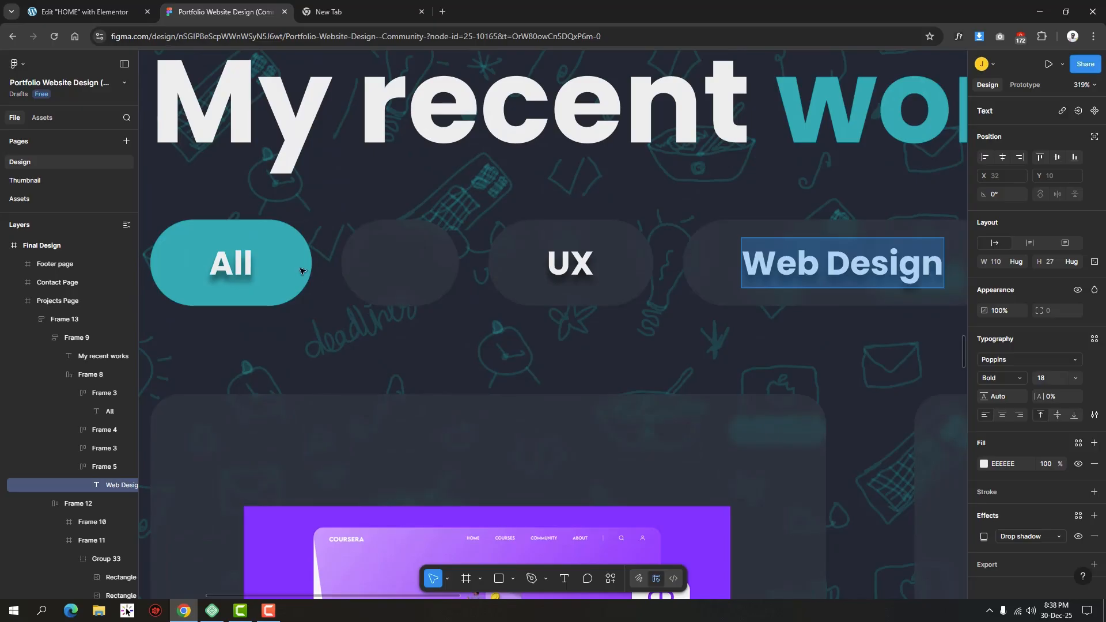
key(Escape)
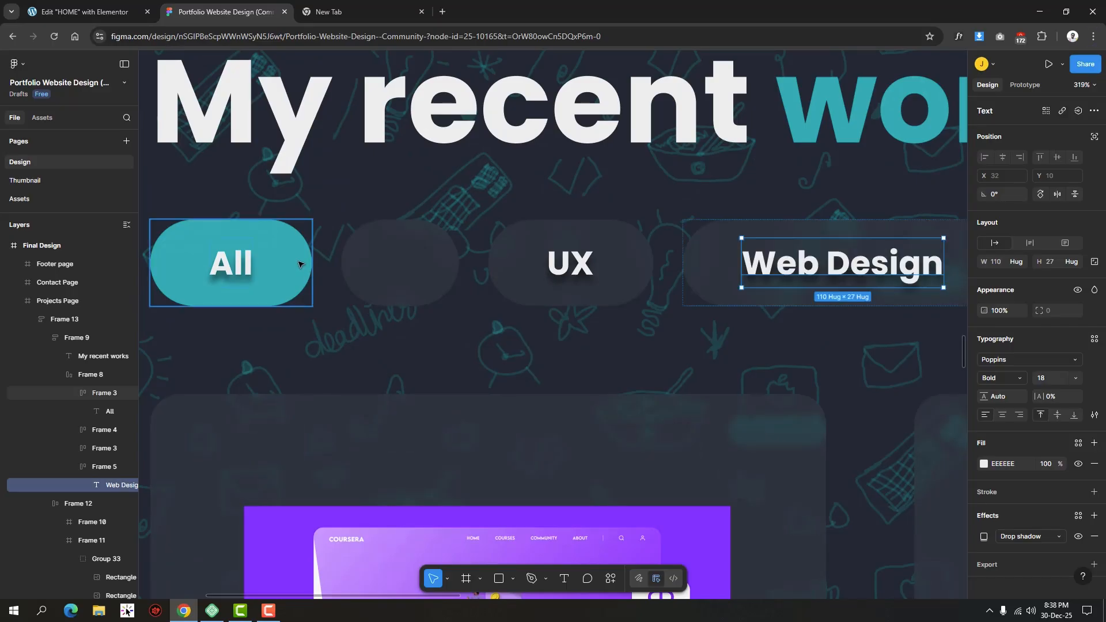
key(alt)
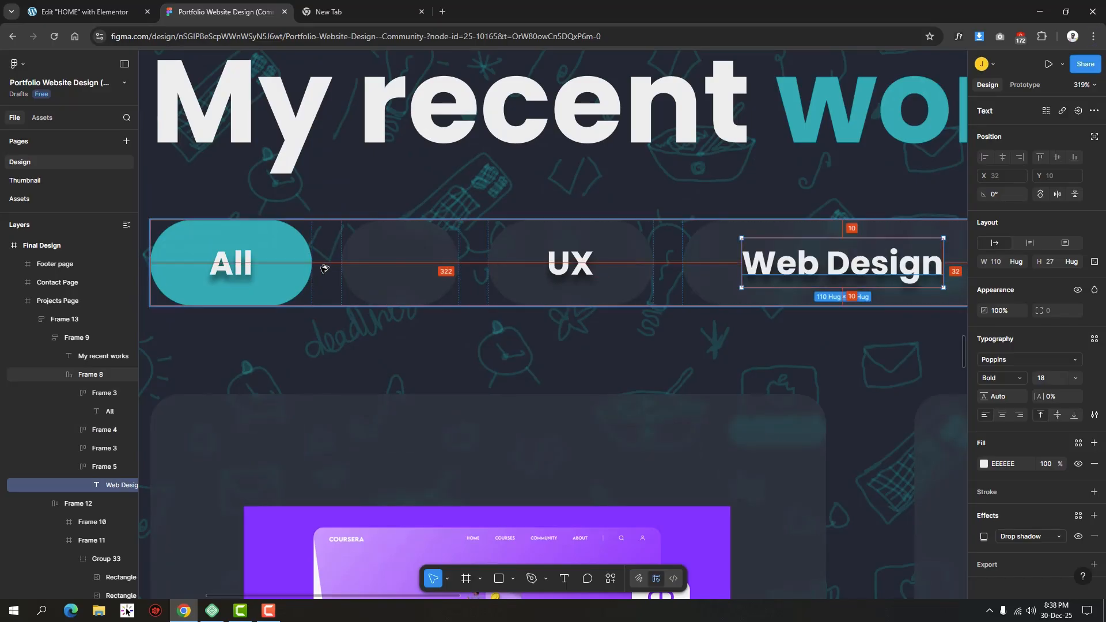
click(298, 263)
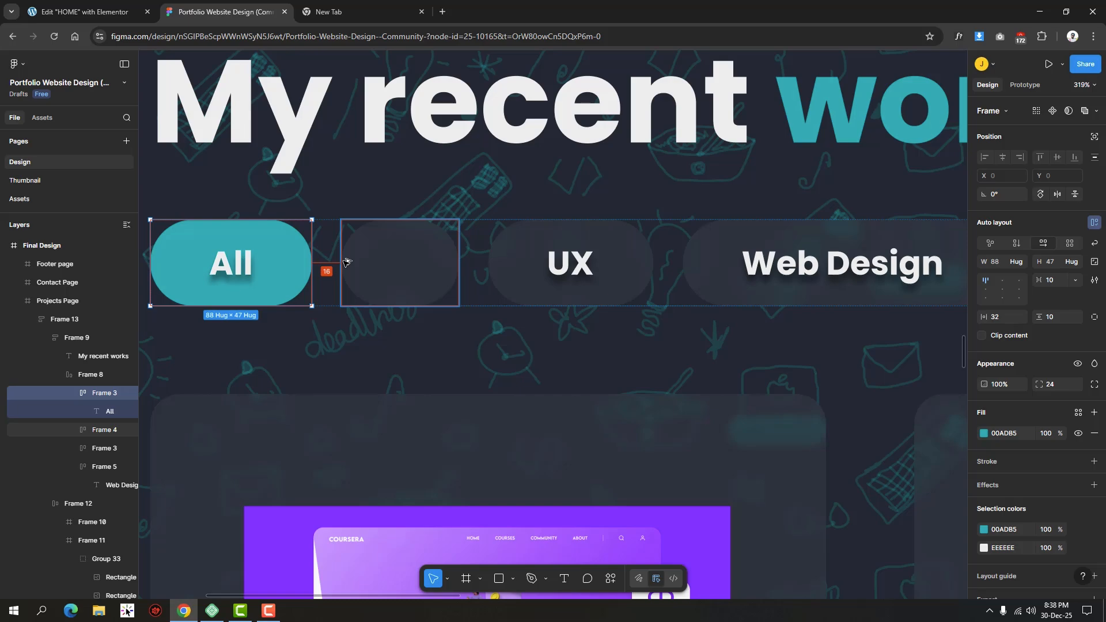
Back in Elementor, set the Tabs widget's gap between tabs to 16 px.
key(ctrl+shift+Tab)
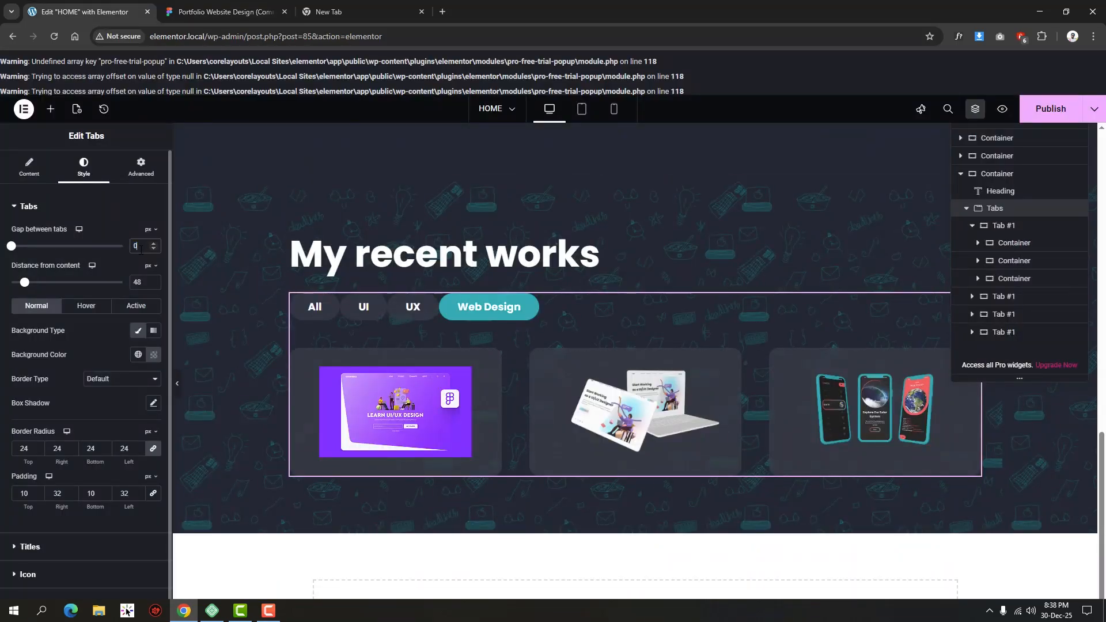
text(16)
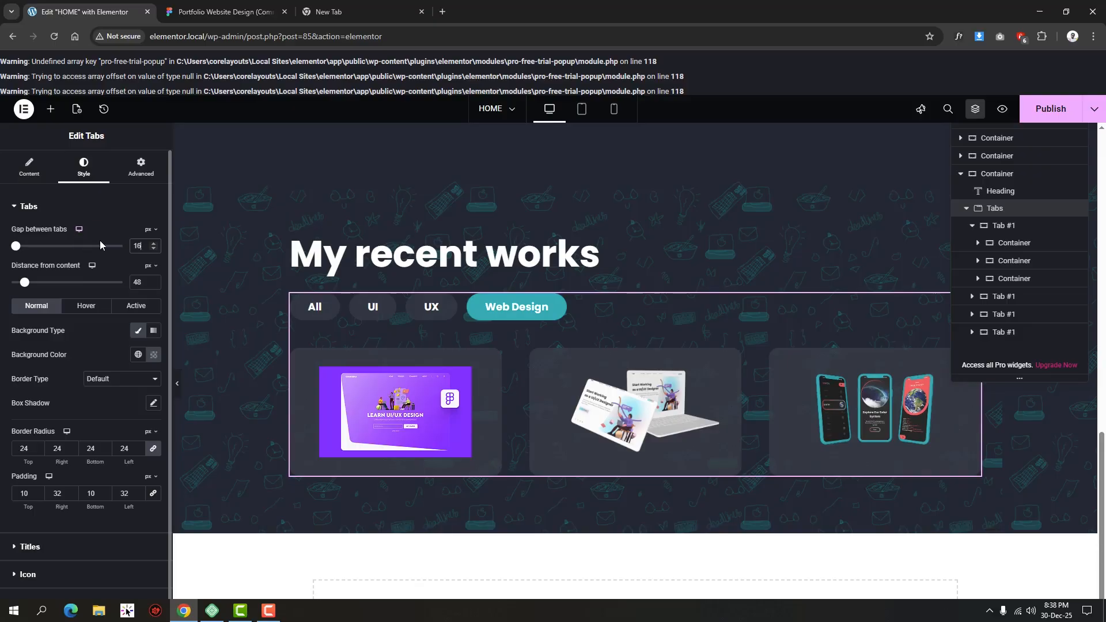
Preview the All, UI, UX and Web Design tabs in turn to check their project cards.
click(300, 315)
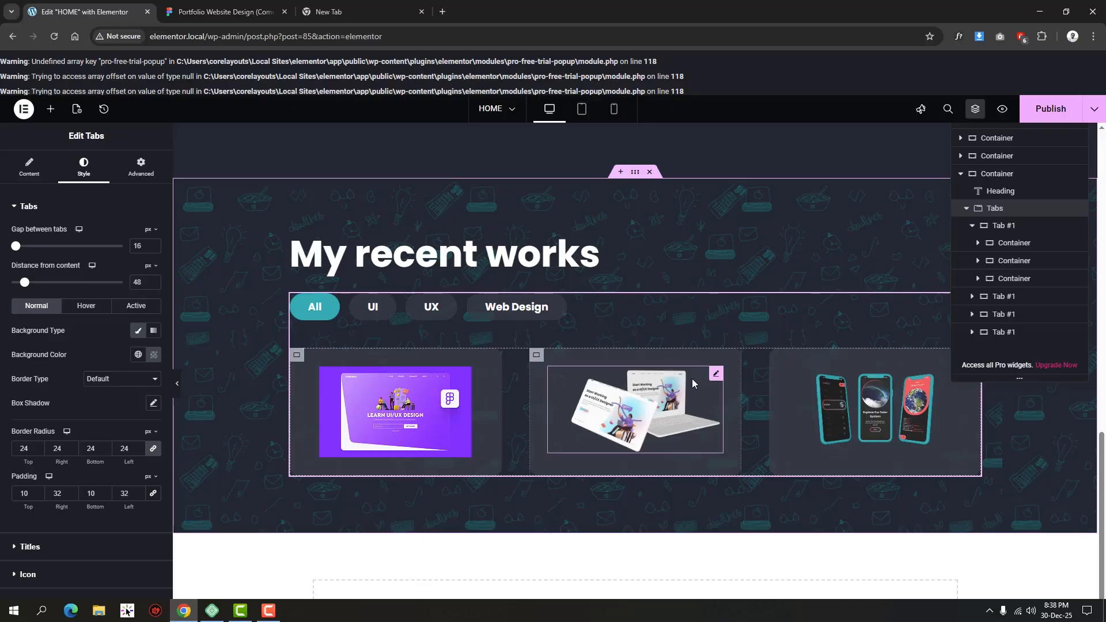
click(372, 308)
click(431, 308)
click(512, 314)
click(315, 311)
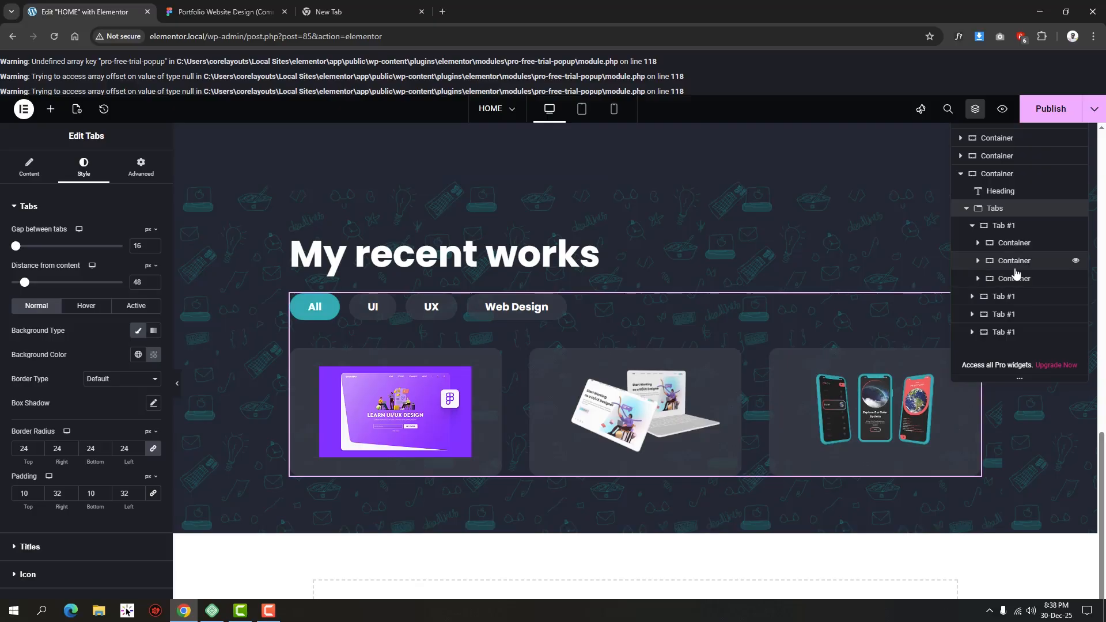
Try to reorder the project card containers of the UI tab in the page structure.
click(373, 314)
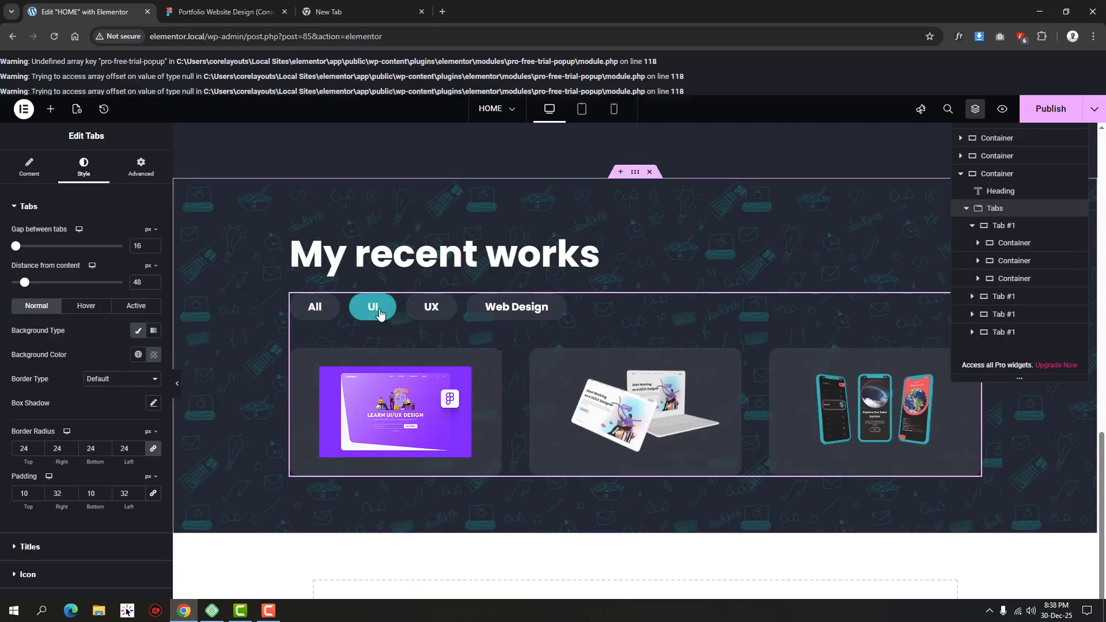
click(1014, 261)
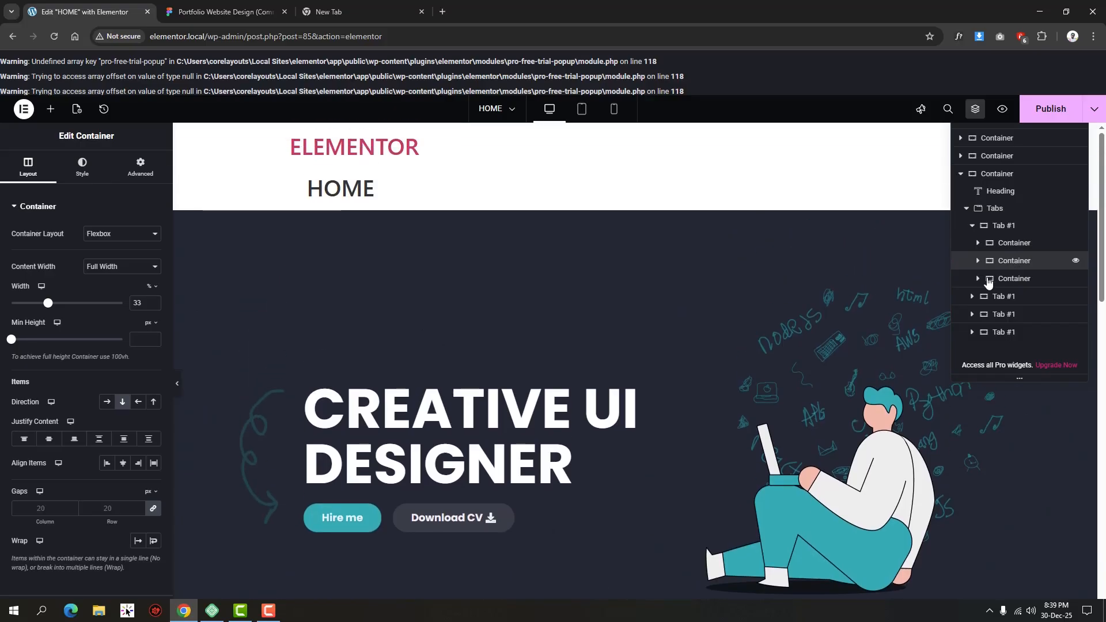
scroll(726, 336, down, 6)
scroll(758, 318, down, 1)
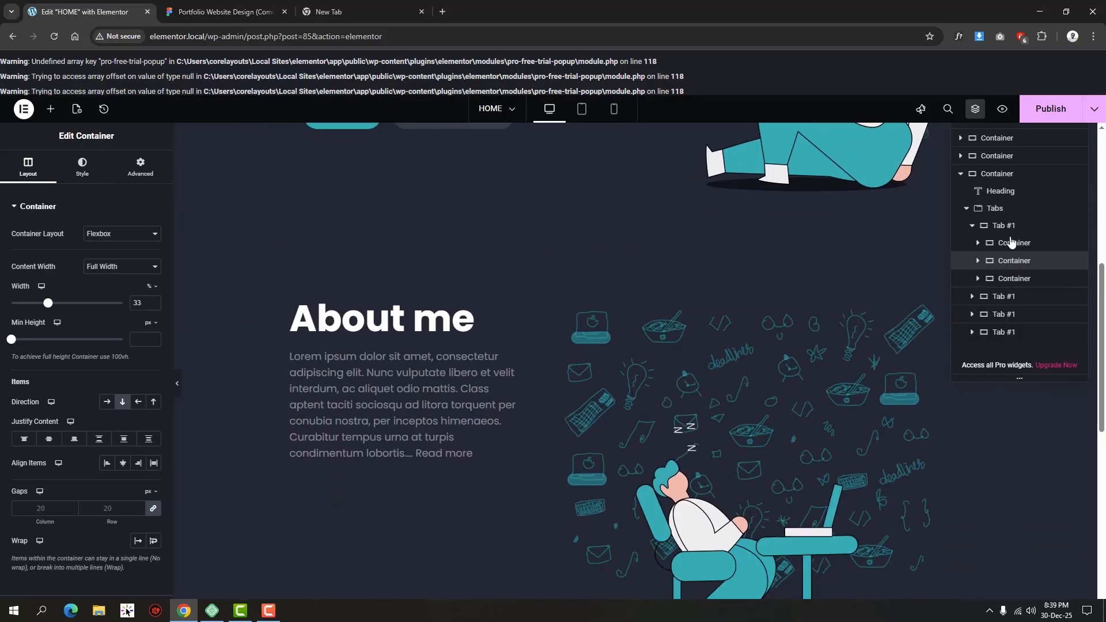
click(971, 225)
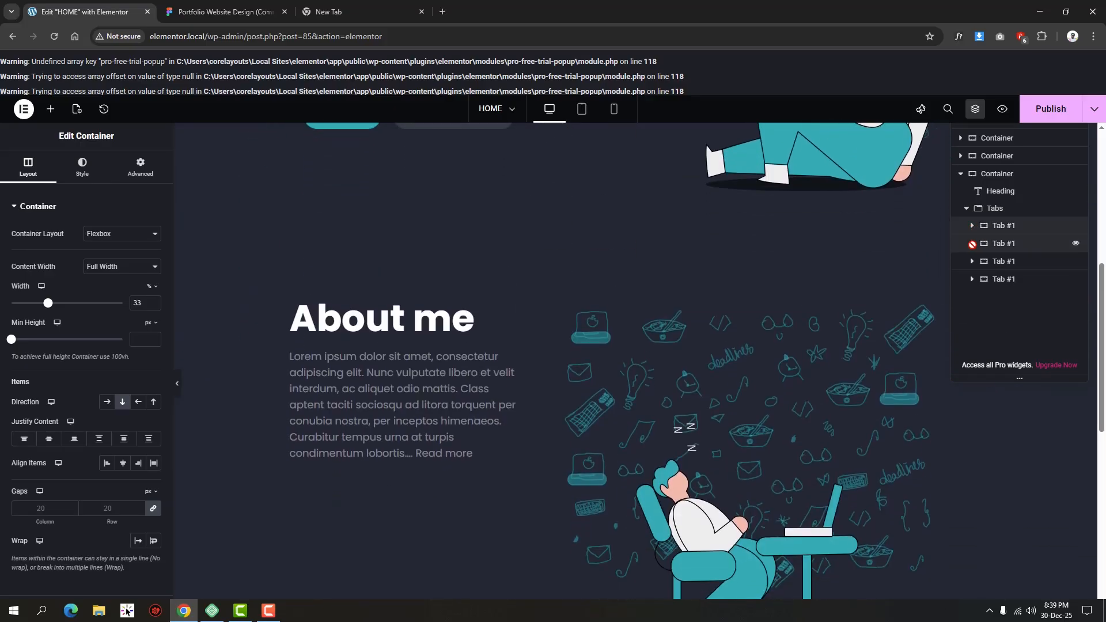
drag(971, 243, 1025, 283)
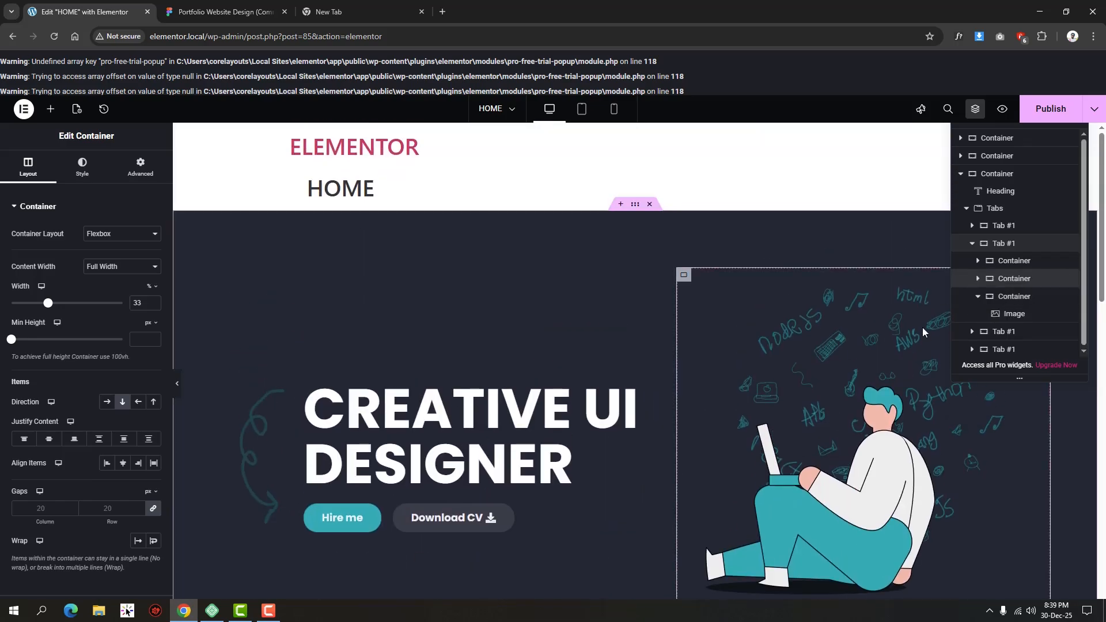
Reorder the Web Design tab's card containers so the laptop mockup comes before the "Learn UI/UX Design" card.
drag(1012, 313, 1038, 316)
scroll(1020, 323, down, 1)
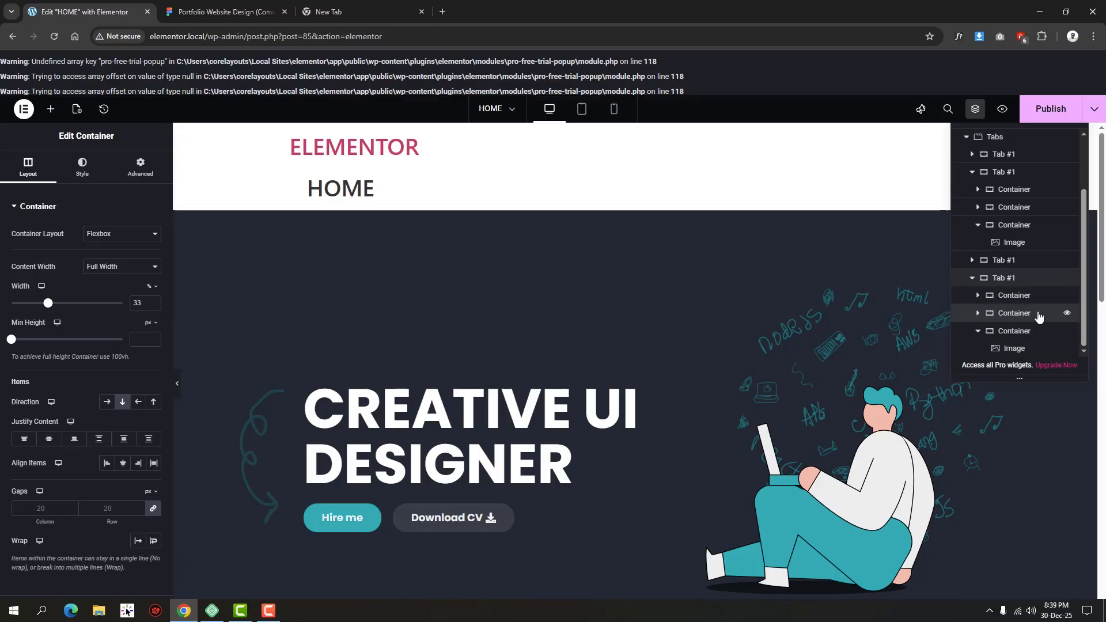
scroll(393, 206, down, 15)
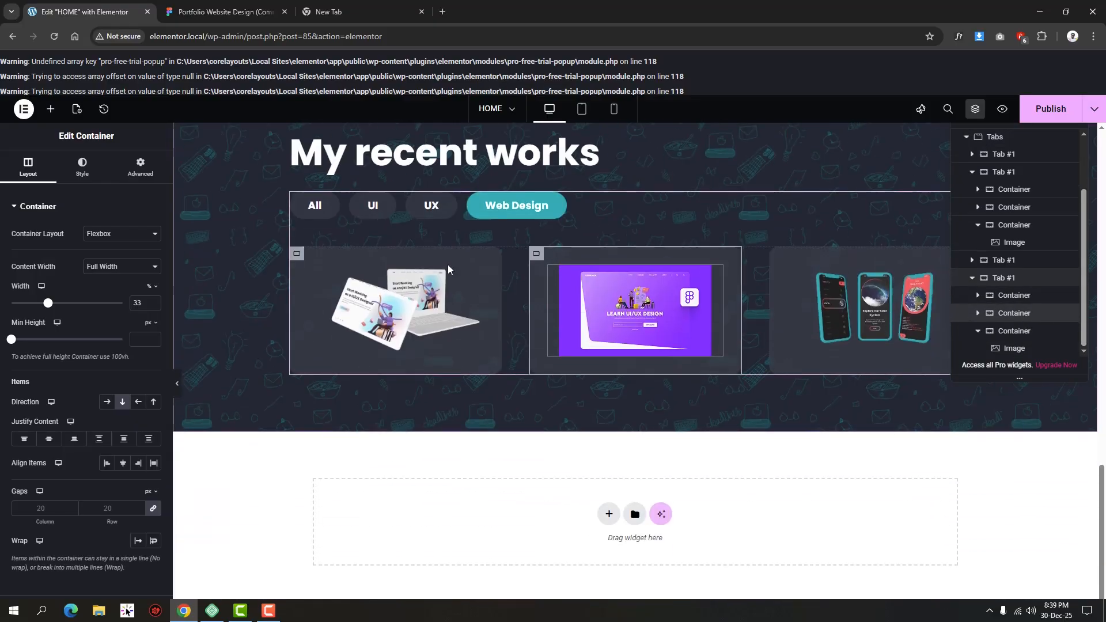
Compare the project card order across the All, UI, UX and Web Design tabs.
click(320, 208)
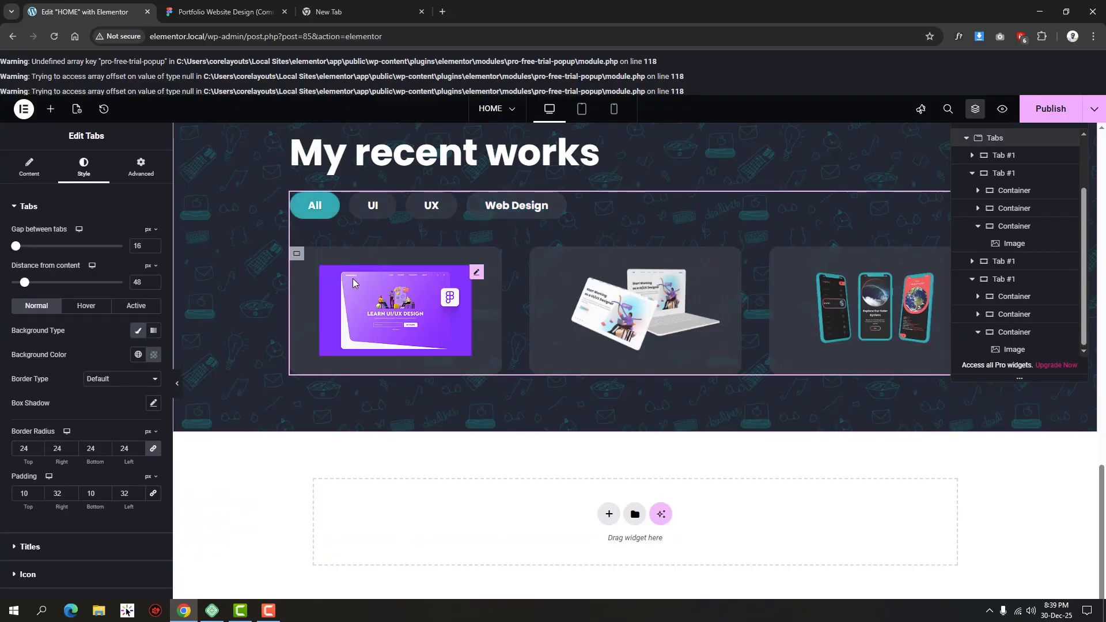
scroll(343, 288, up, 1)
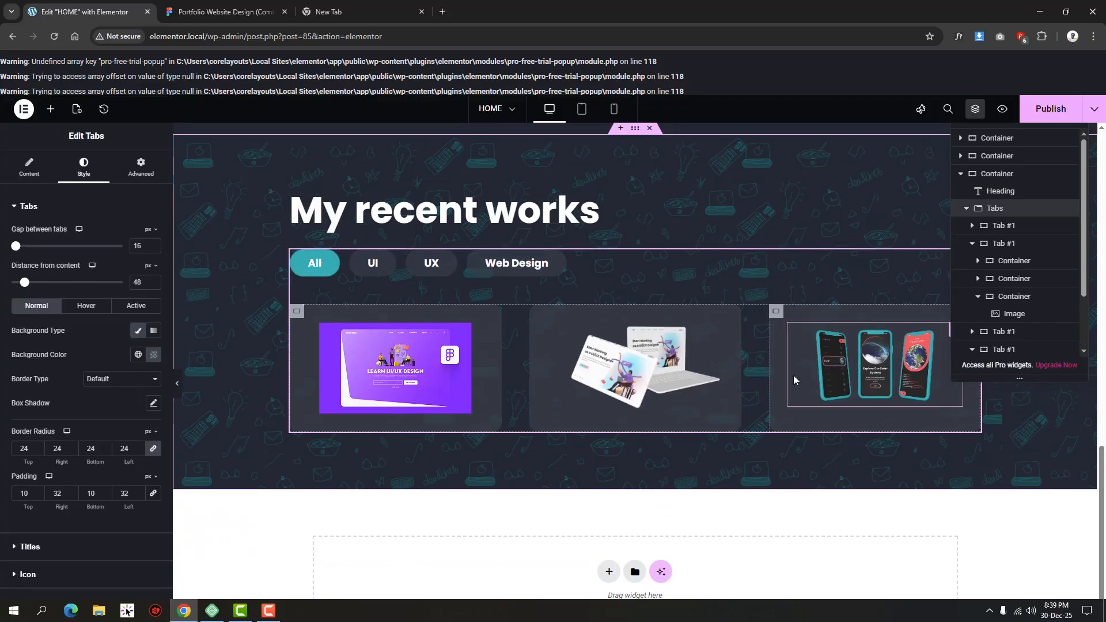
click(371, 270)
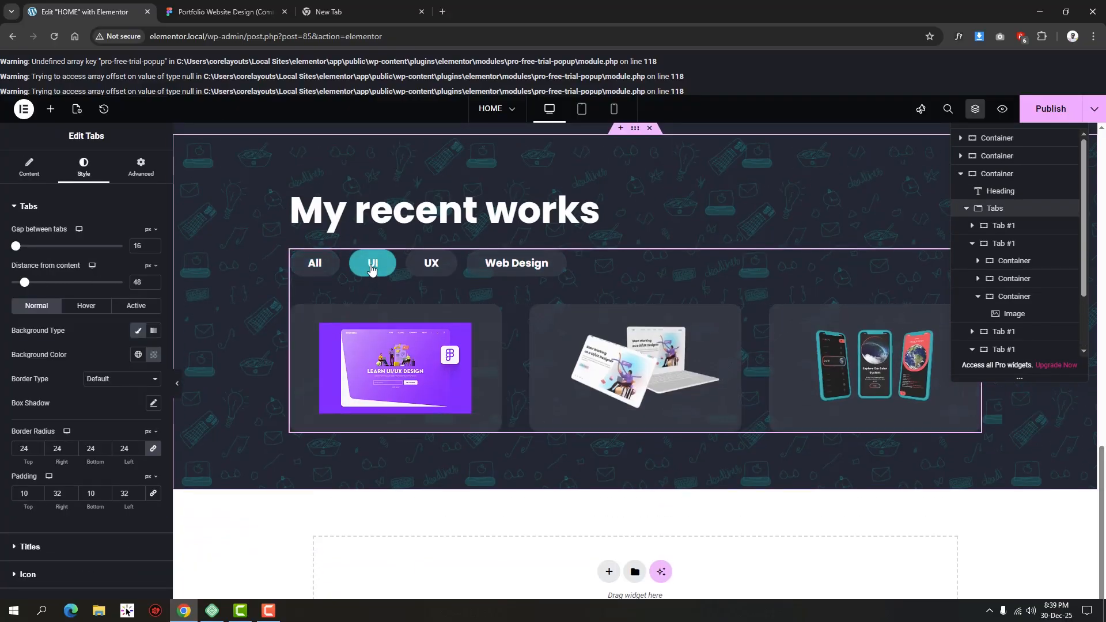
click(433, 270)
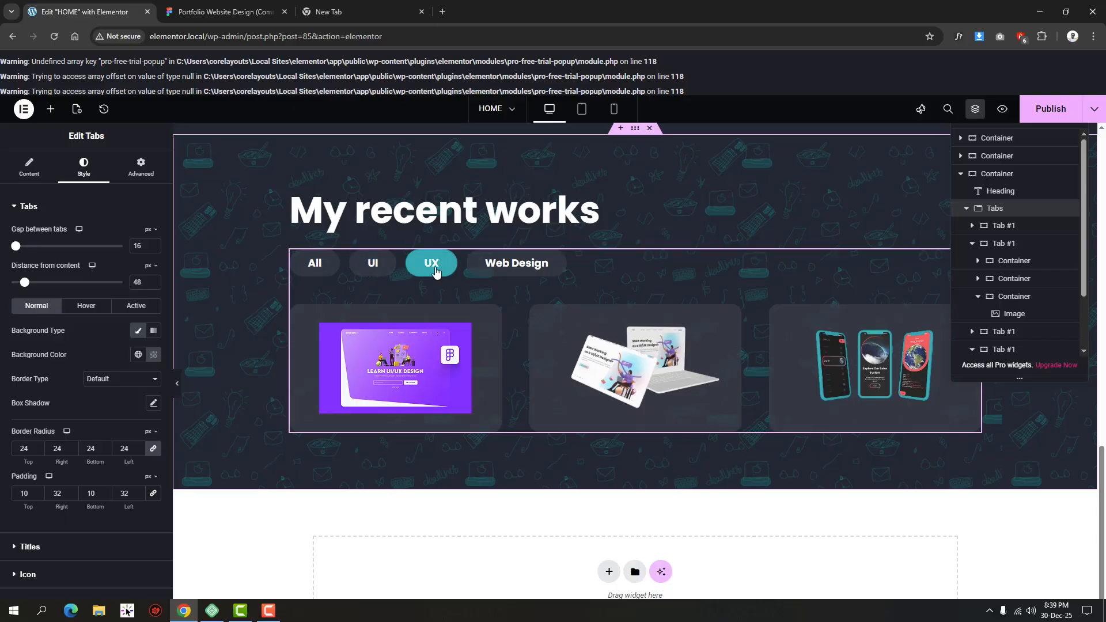
click(505, 265)
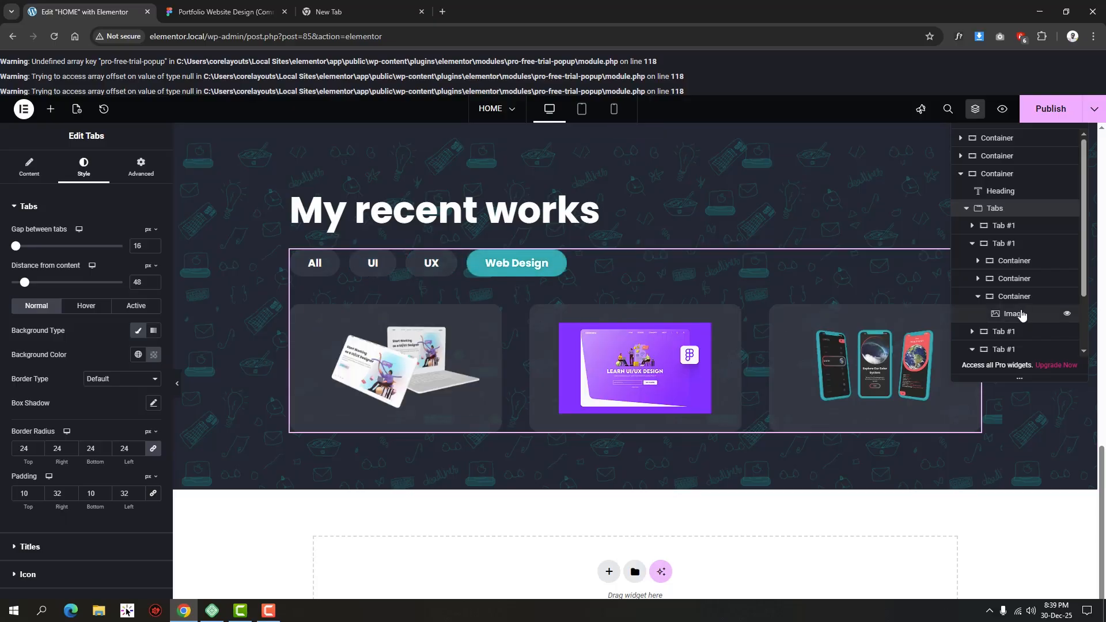
Move the UI tab's second card container, holding the laptop mockup, ahead of its first one.
click(433, 271)
click(374, 265)
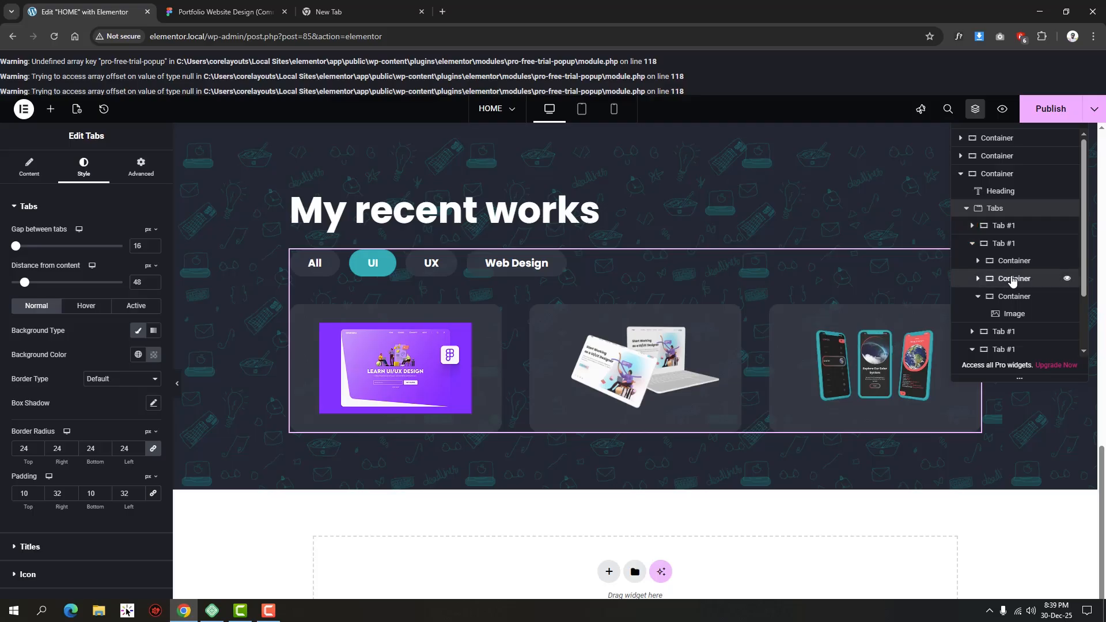
drag(1008, 278, 1011, 260)
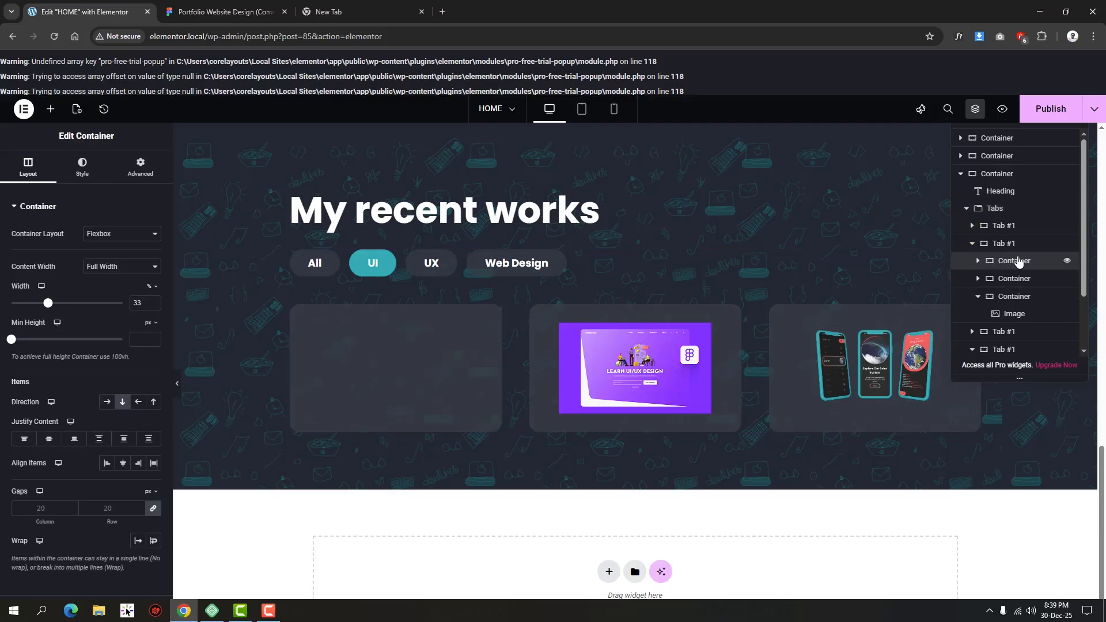
Check the card order in all four tabs again and close the page structure.
click(311, 271)
click(383, 262)
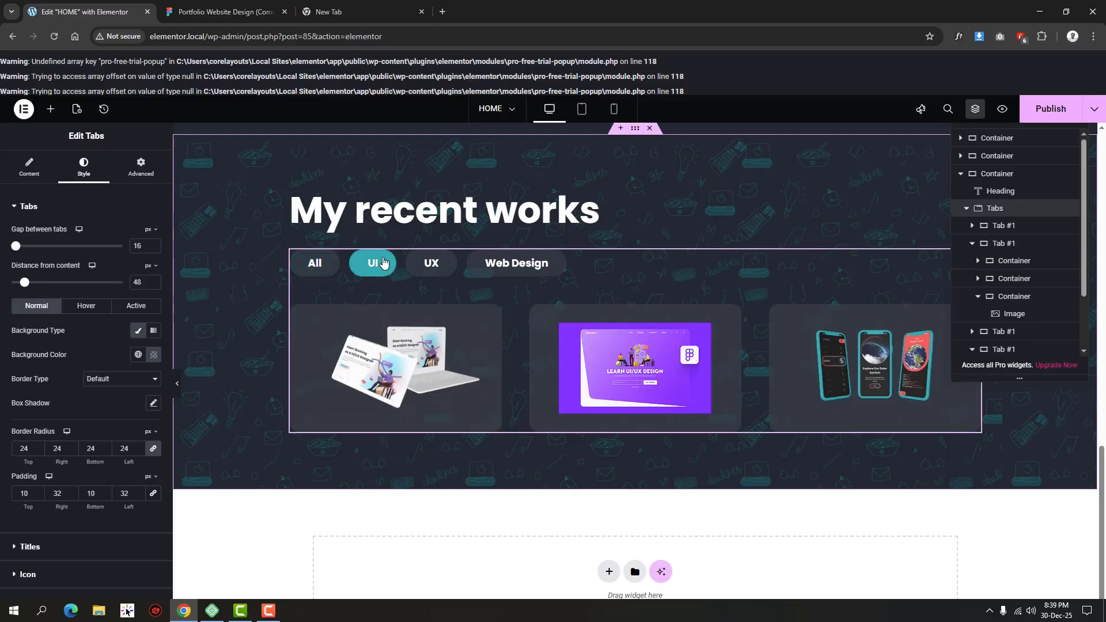
click(433, 269)
click(537, 271)
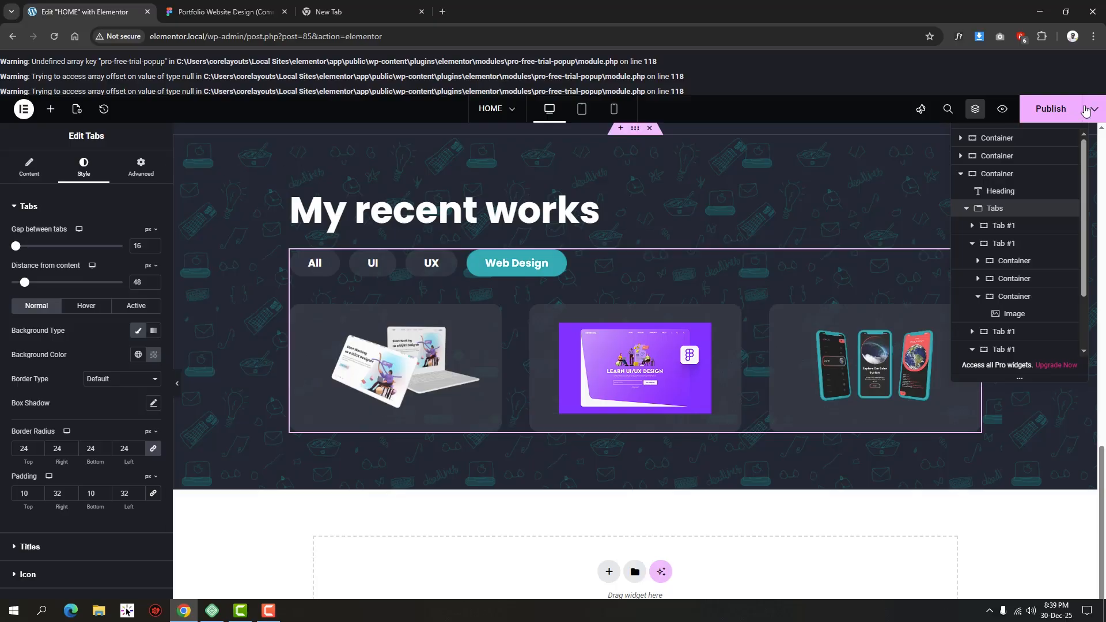
click(975, 109)
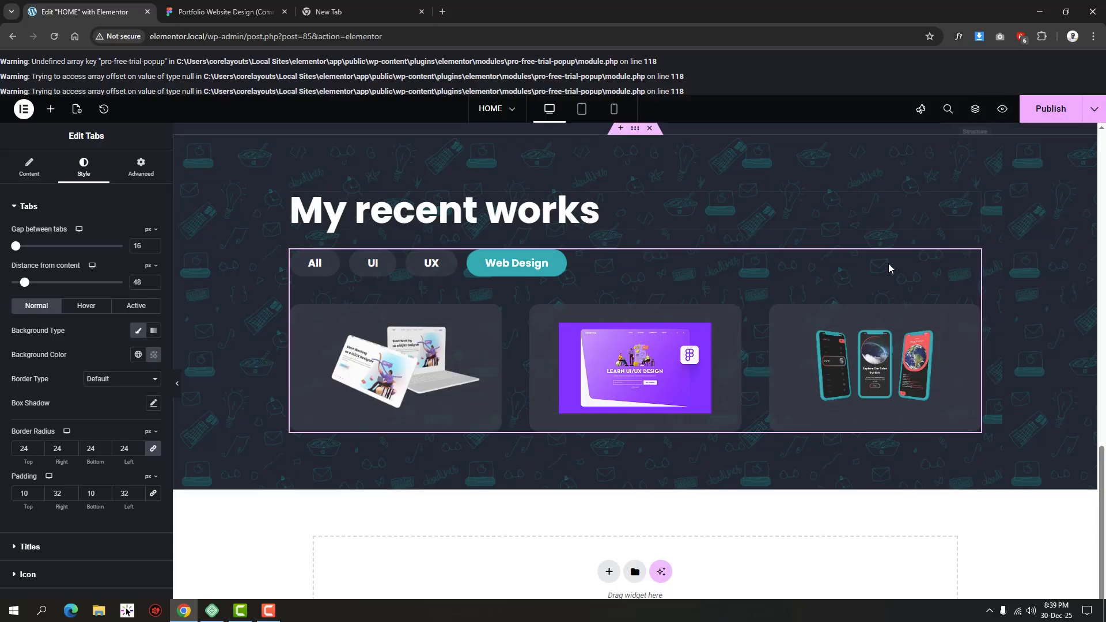
Switch to the Figma design and review the "My recent works" section's heading, filter pills and cards.
click(225, 11)
scroll(829, 378, down, 5)
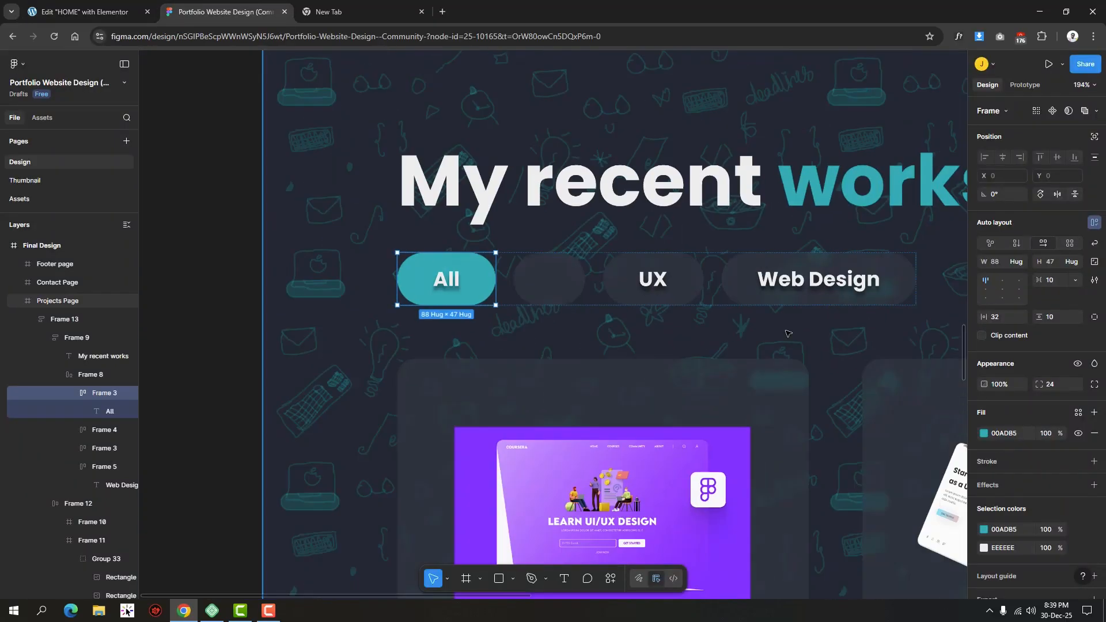
drag(870, 296, 602, 280)
scroll(601, 281, up, 2)
scroll(601, 280, down, 2)
scroll(611, 306, up, 5)
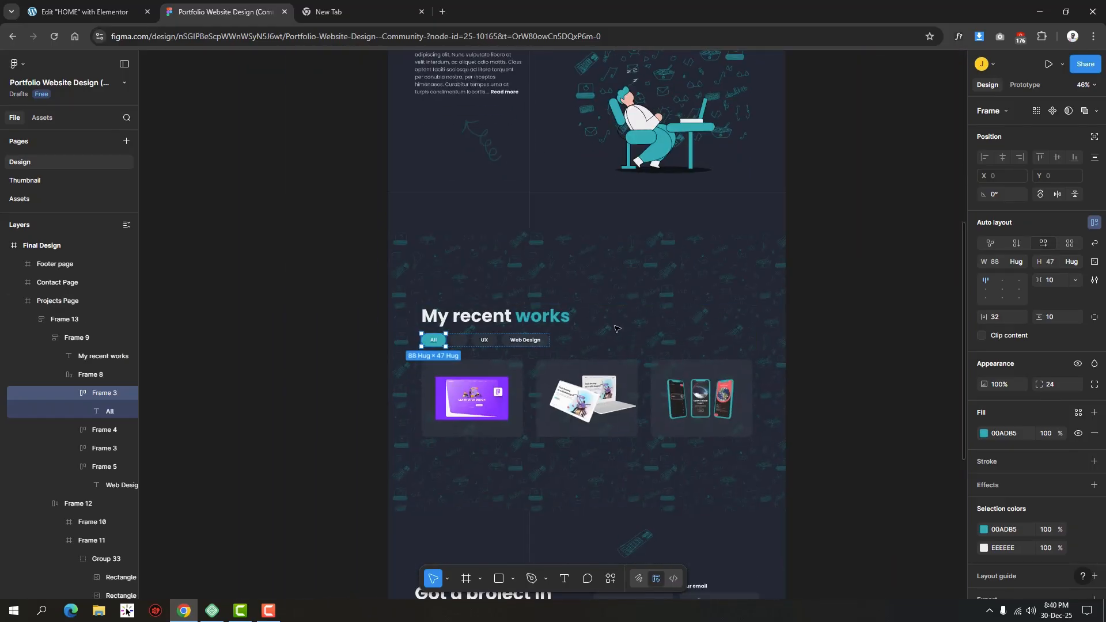
scroll(616, 327, down, 1)
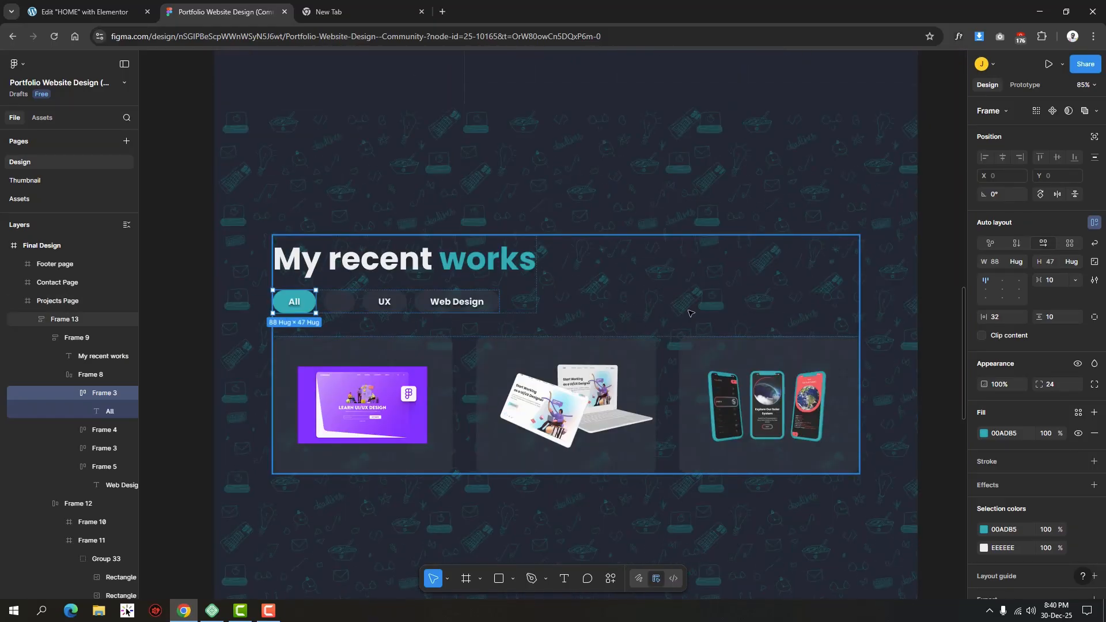
Return to the Elementor editor and preview the HOME page in the browser at the "My recent works" section.
click(120, 5)
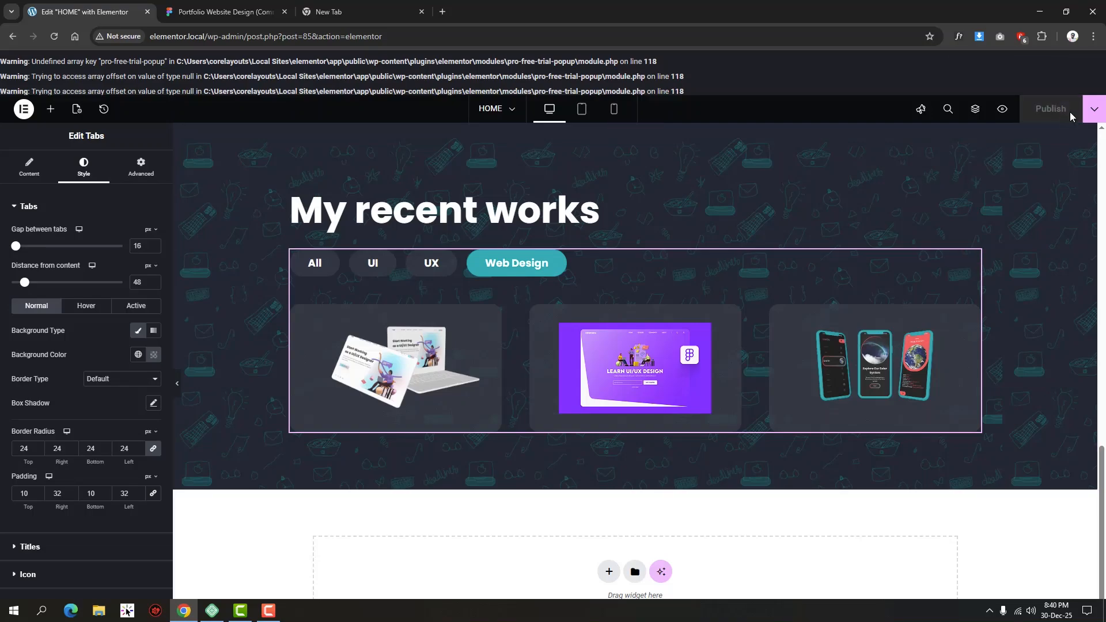
click(1002, 111)
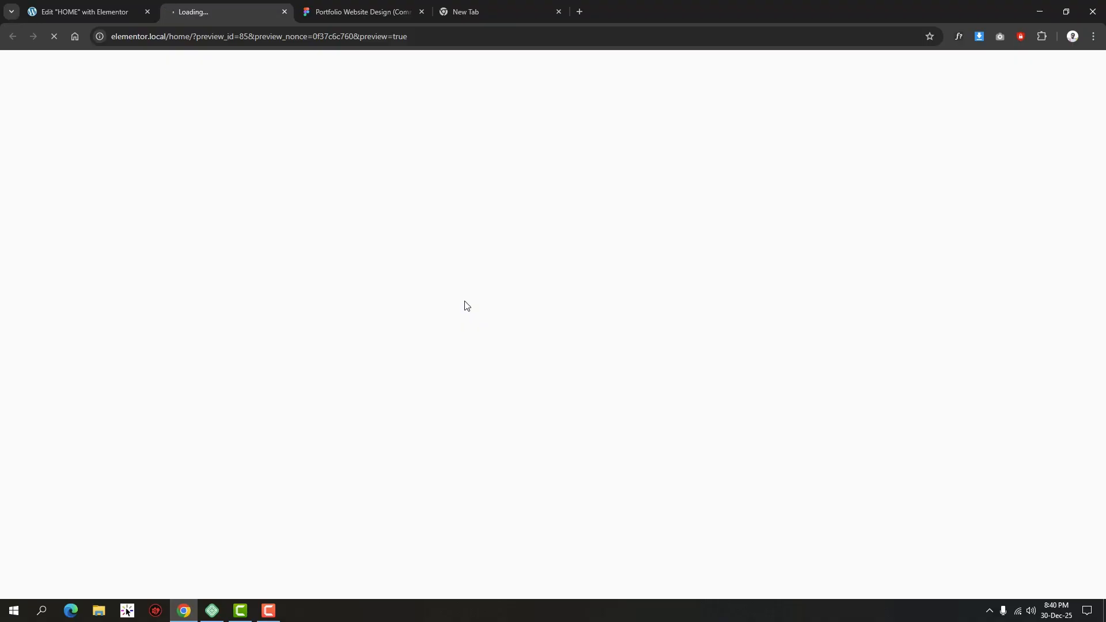
scroll(522, 259, down, 15)
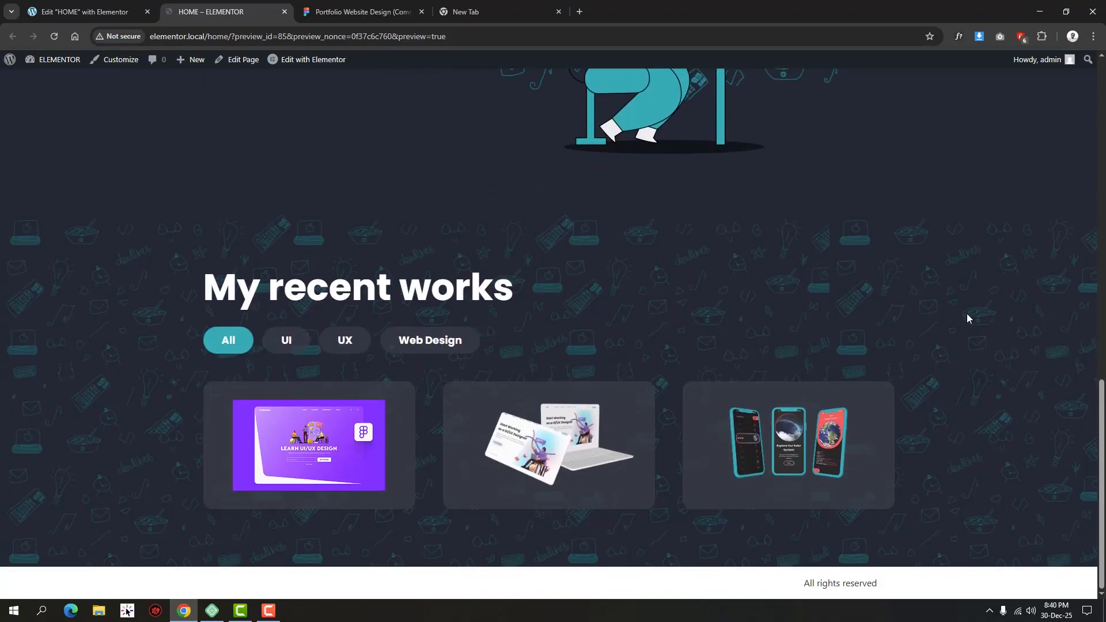
Test the UI, UX, Web Design and All filter tabs on the previewed page and check each tab's project cards.
click(304, 345)
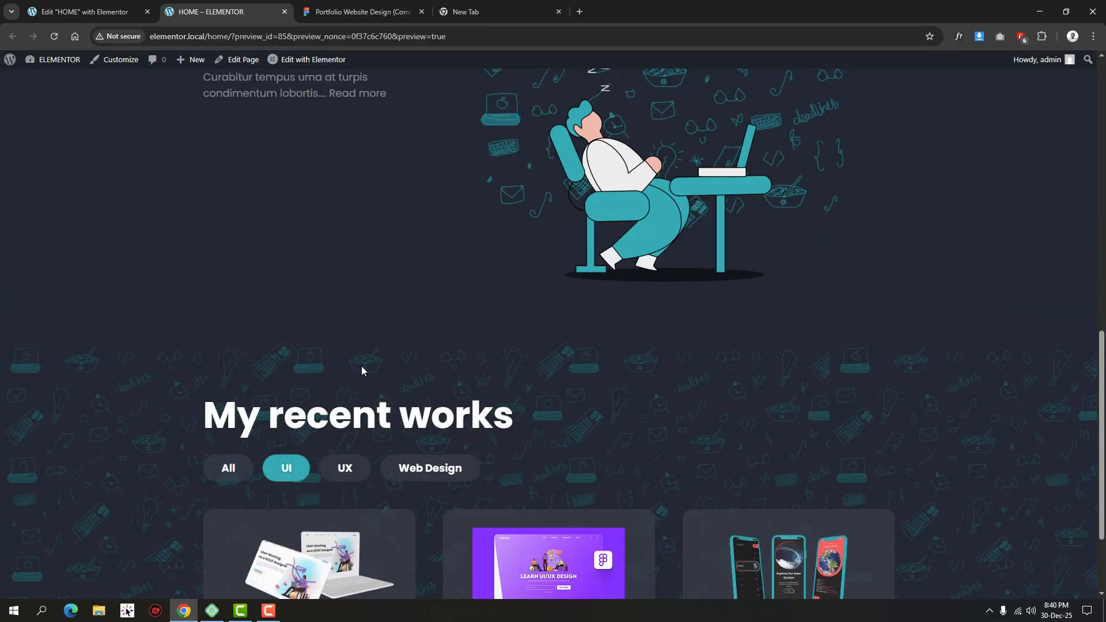
click(363, 346)
click(438, 337)
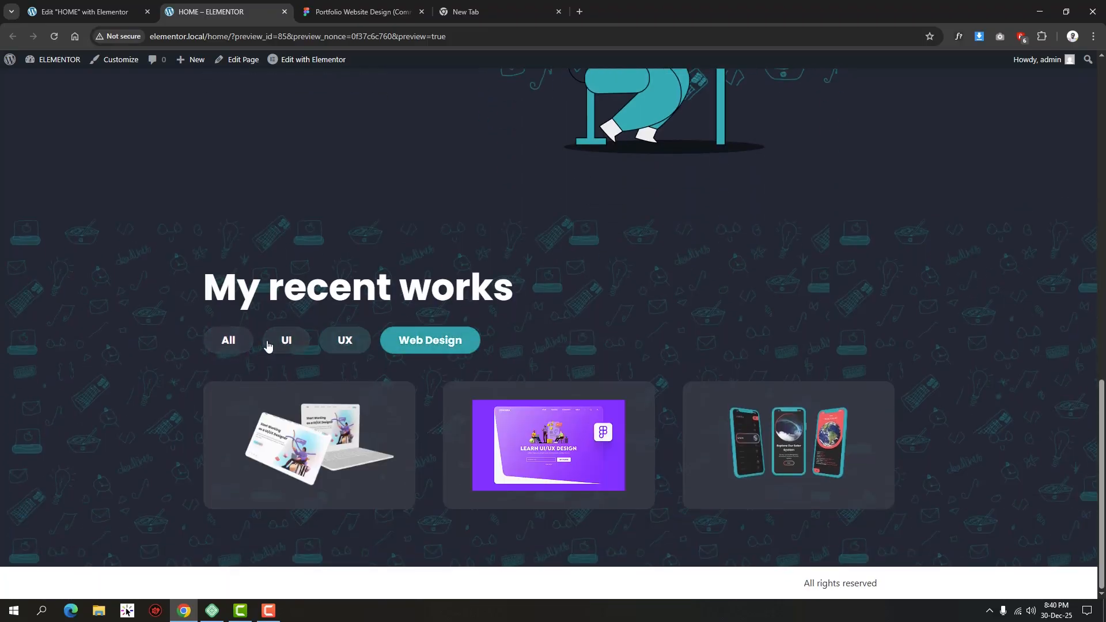
click(248, 344)
click(288, 343)
click(230, 342)
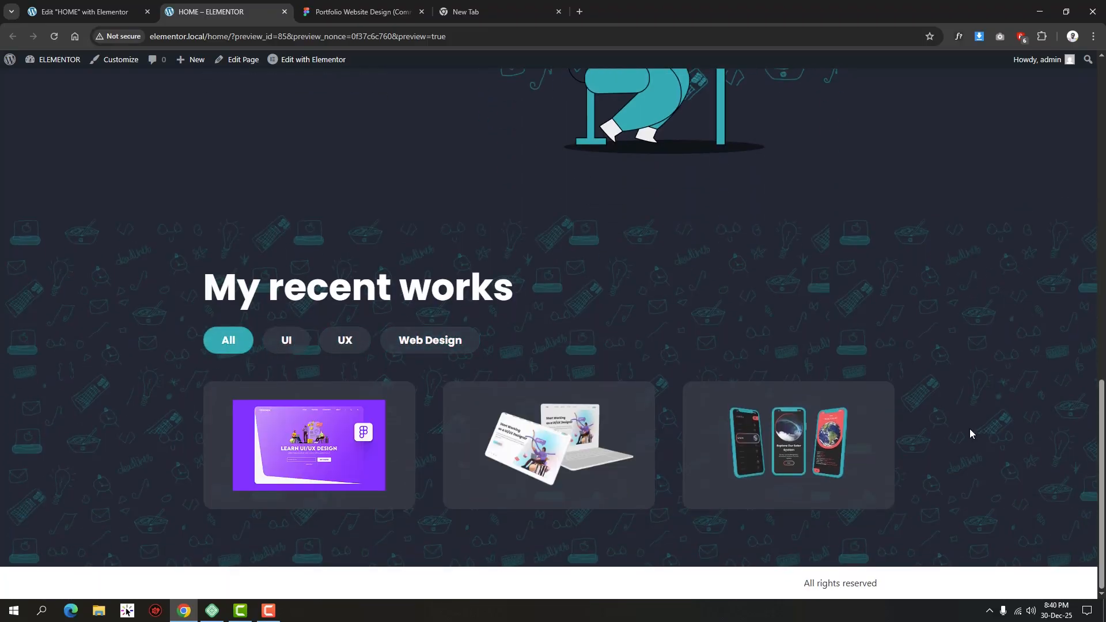